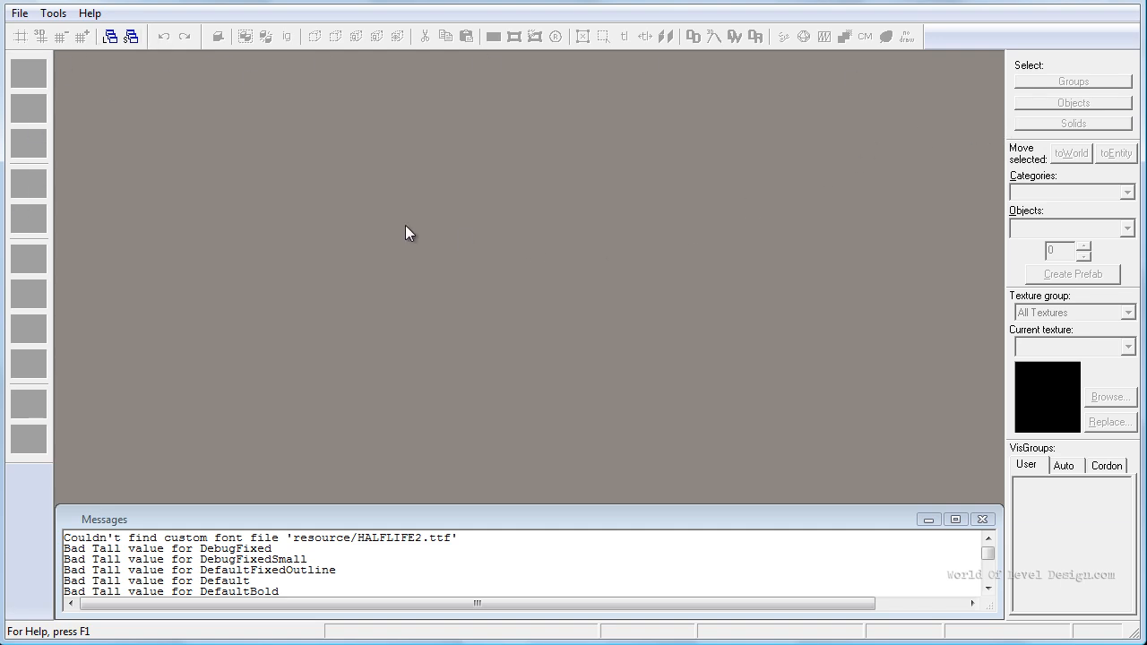
Create a new map and autosize its four views.
click(20, 15)
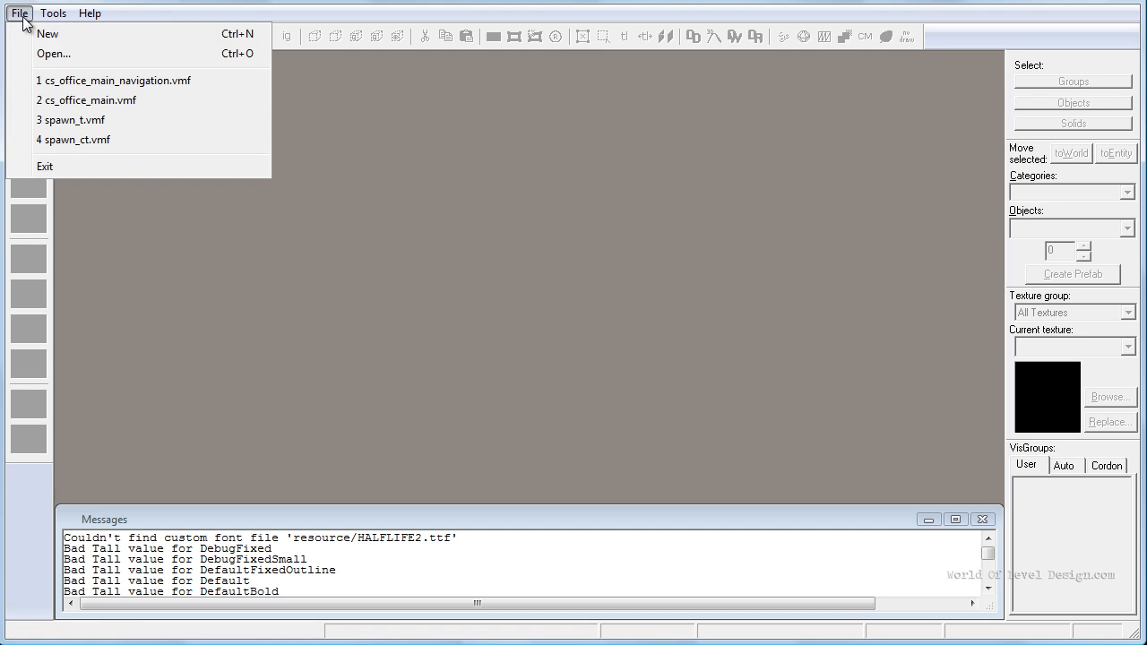
click(44, 34)
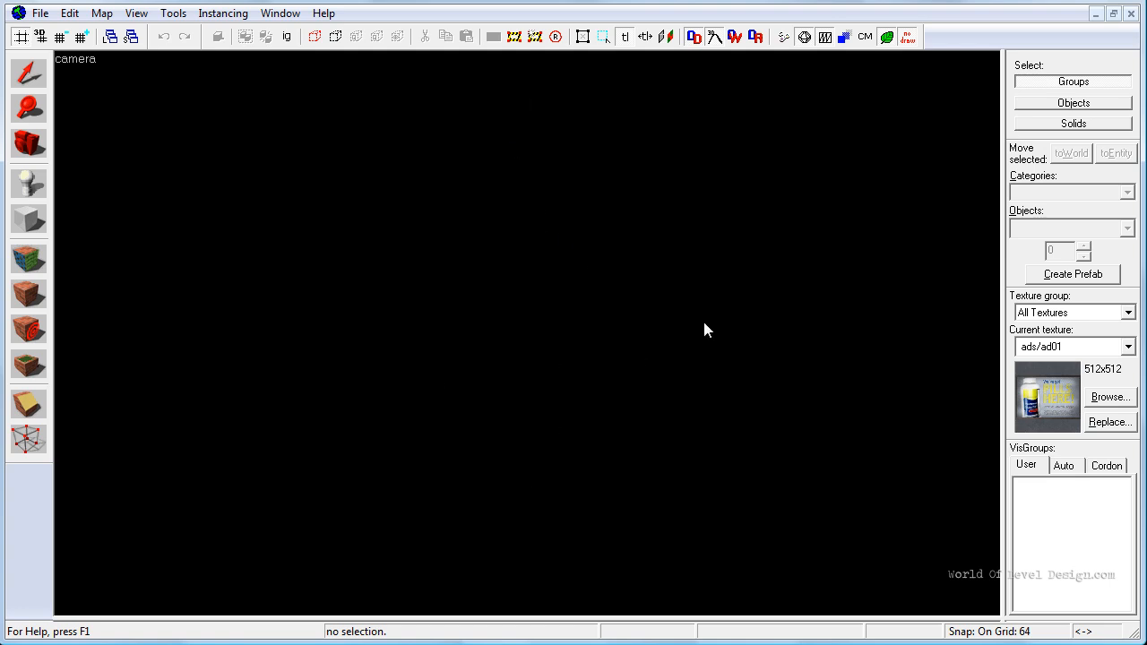
click(139, 15)
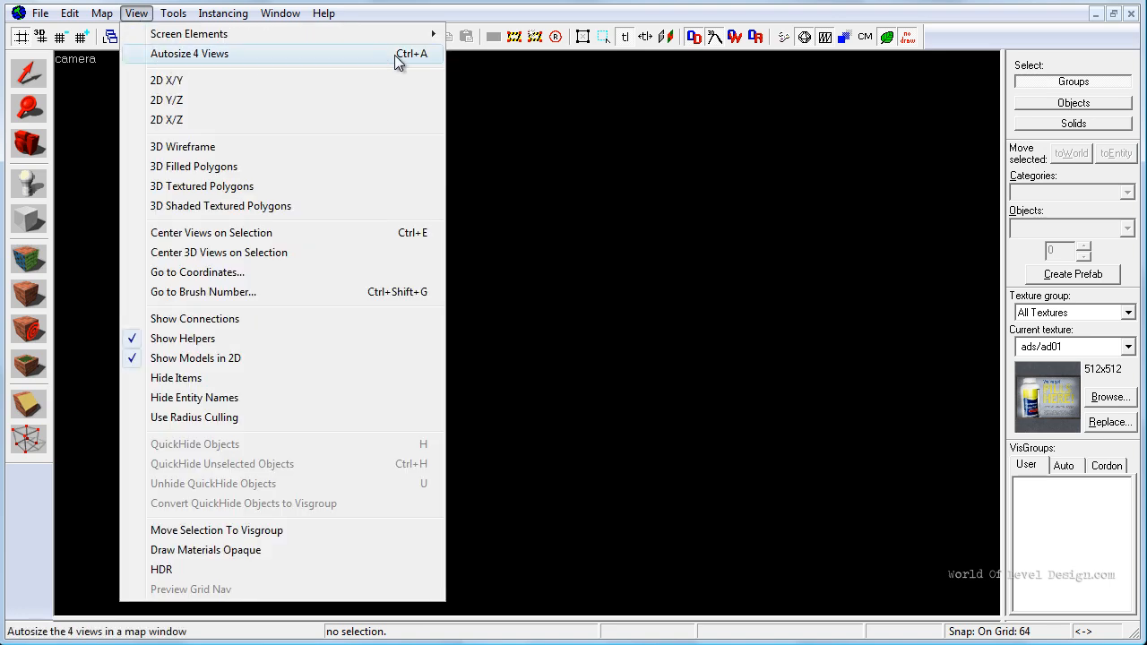
click(415, 57)
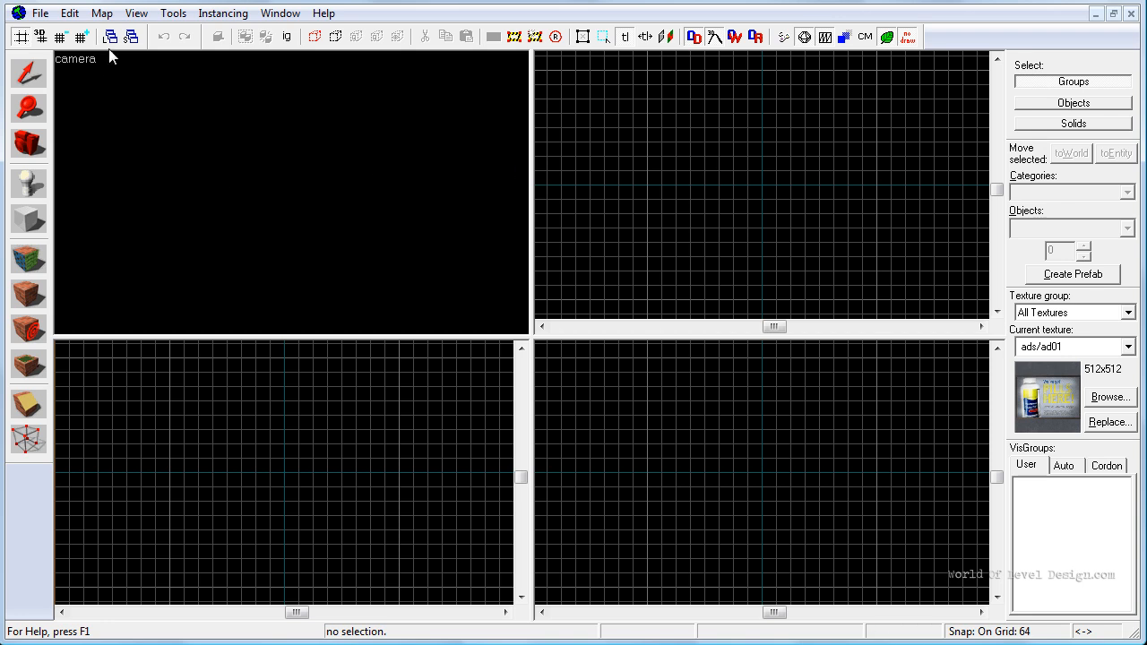
Examine the Hammer options for game configurations and general settings, briefly toggling Enable Autosave on and off.
click(170, 15)
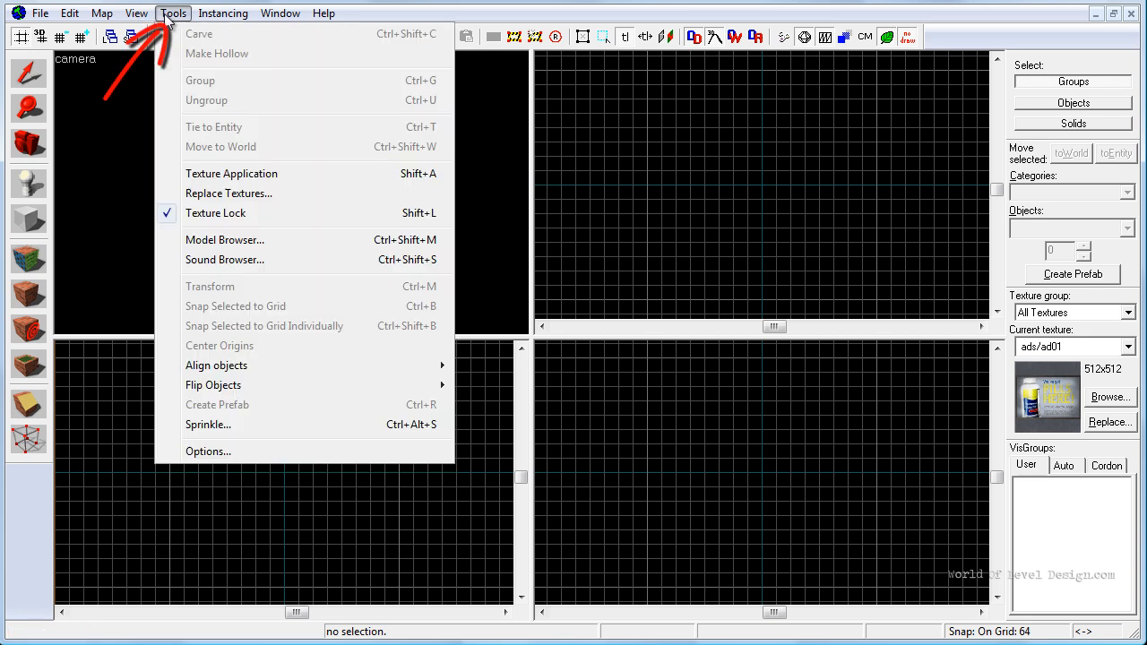
click(207, 452)
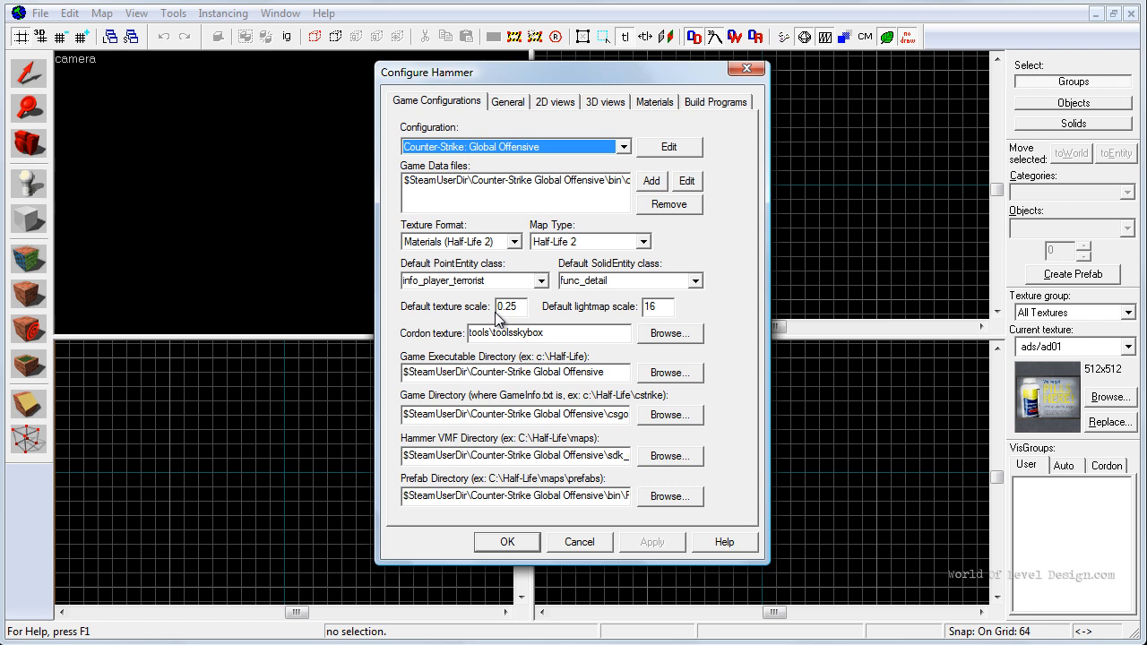
click(513, 103)
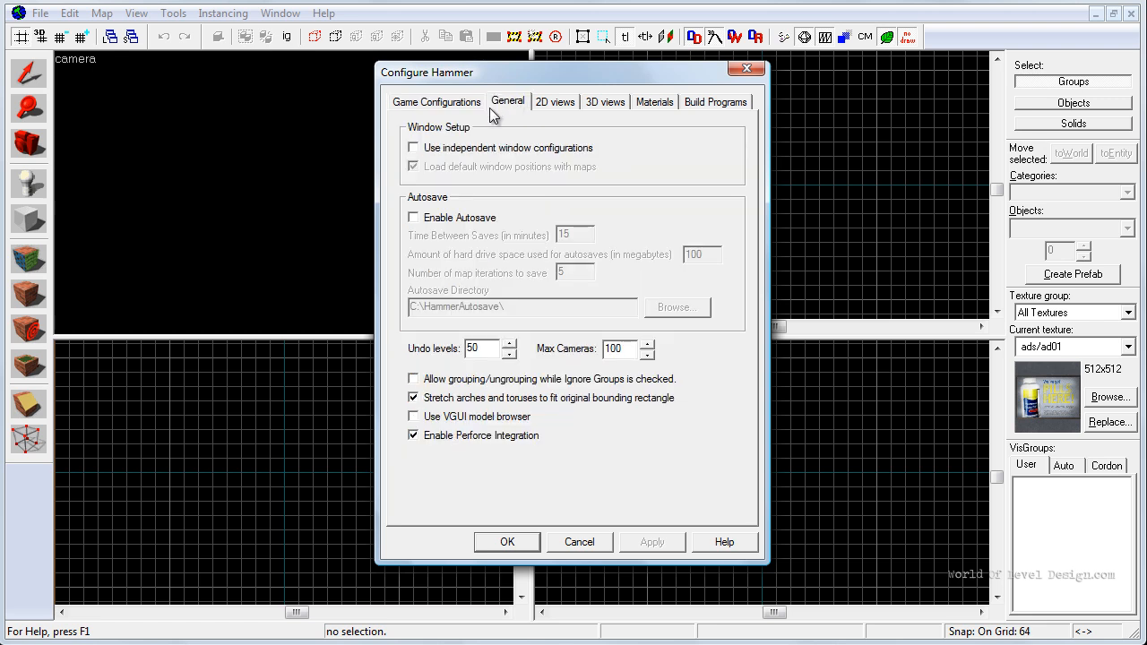
click(438, 220)
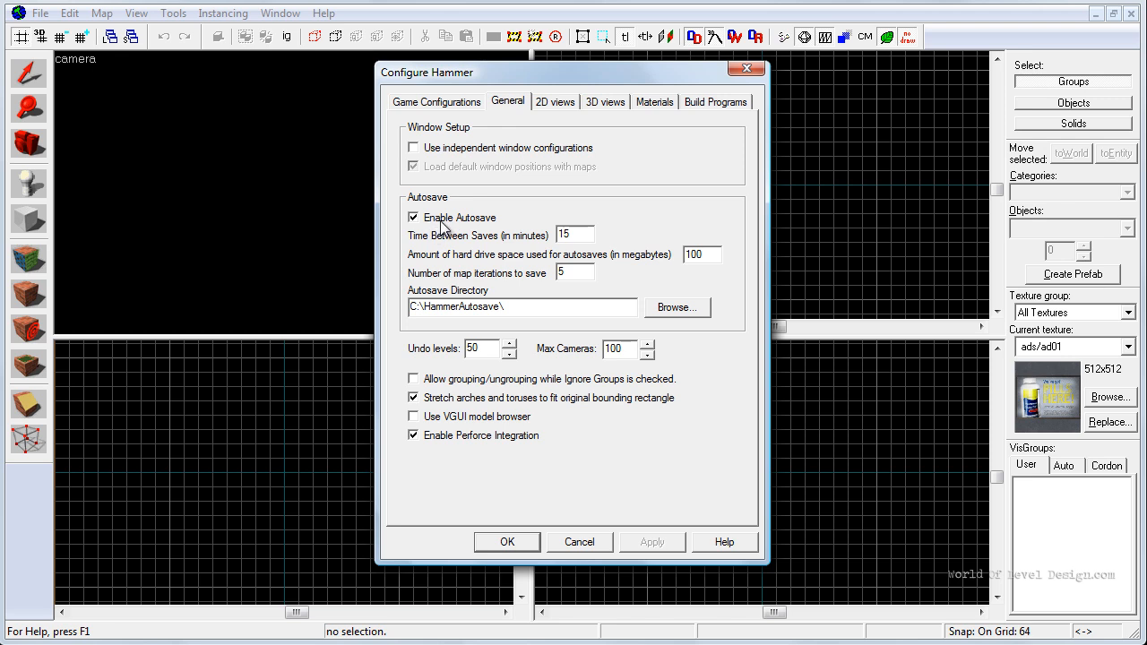
click(439, 223)
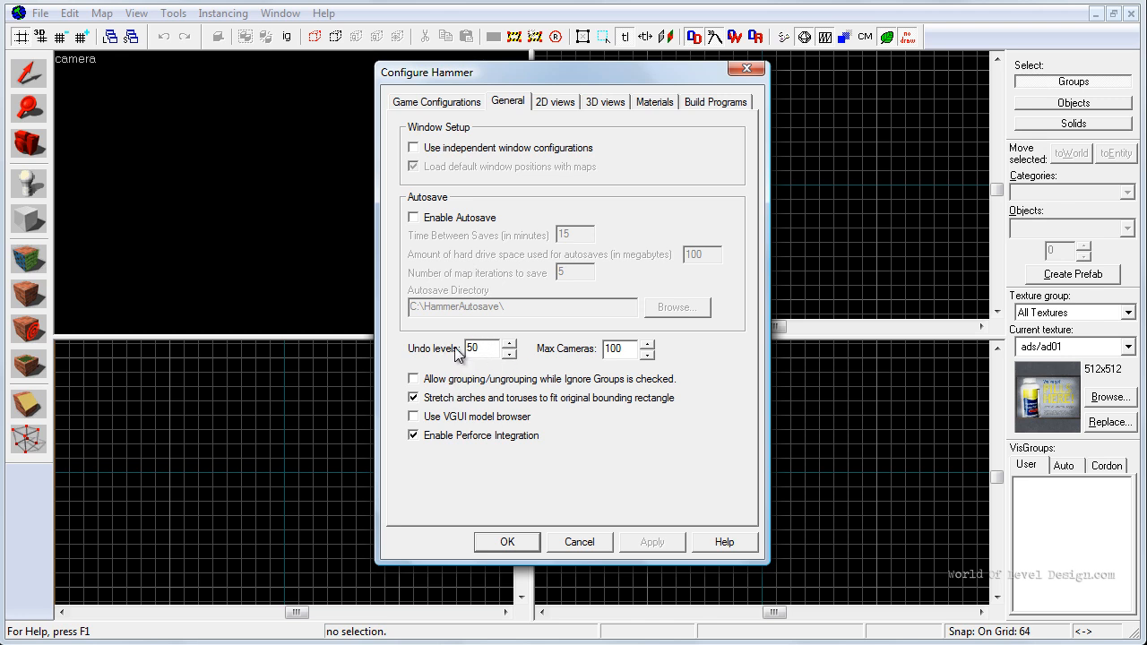
Review the 2D views, 3D views, Materials and Build Programs options, including the model render distance, and accept the configuration.
click(558, 105)
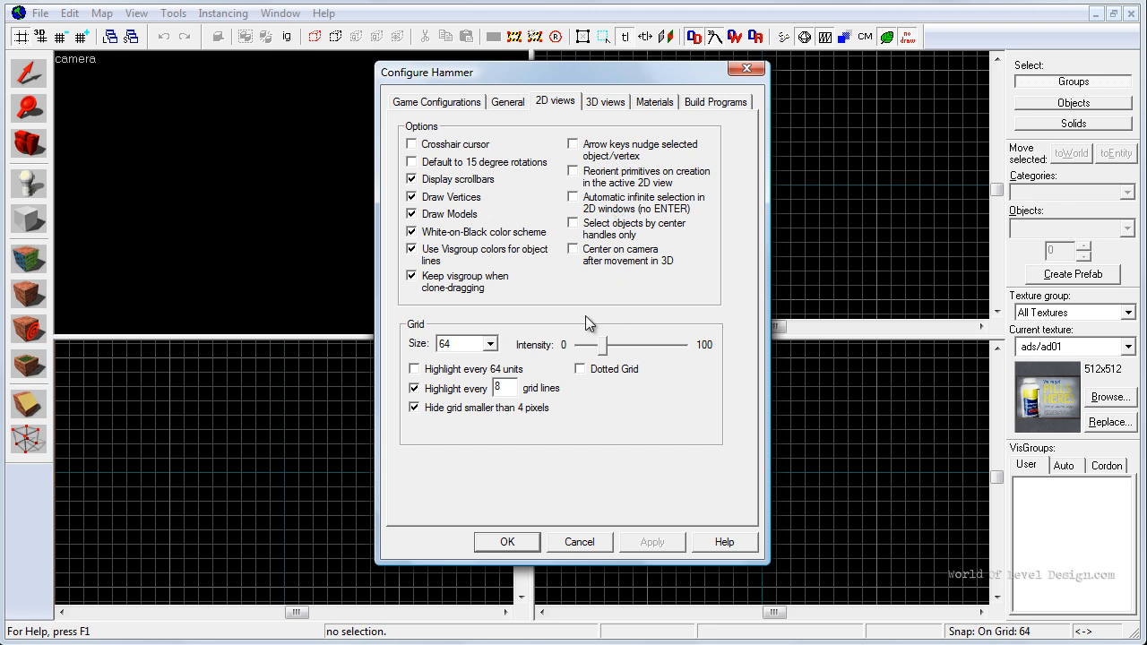
click(604, 103)
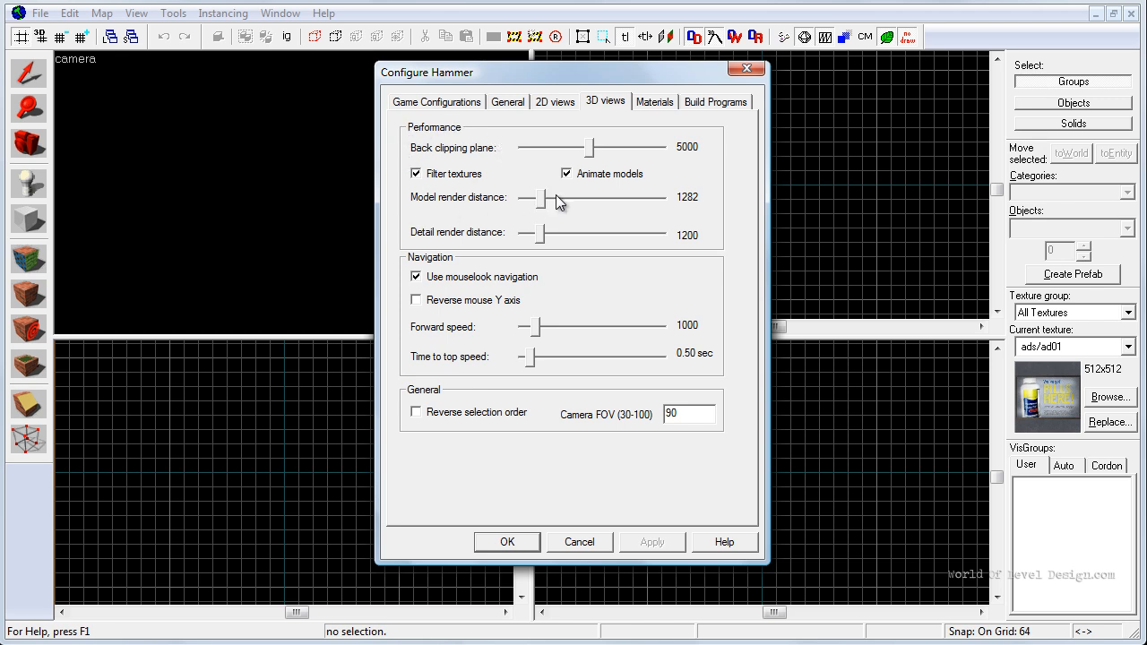
mouse_move(543, 199)
mouse_down()
mouse_move(531, 200)
mouse_move(548, 200)
mouse_up()
click(655, 106)
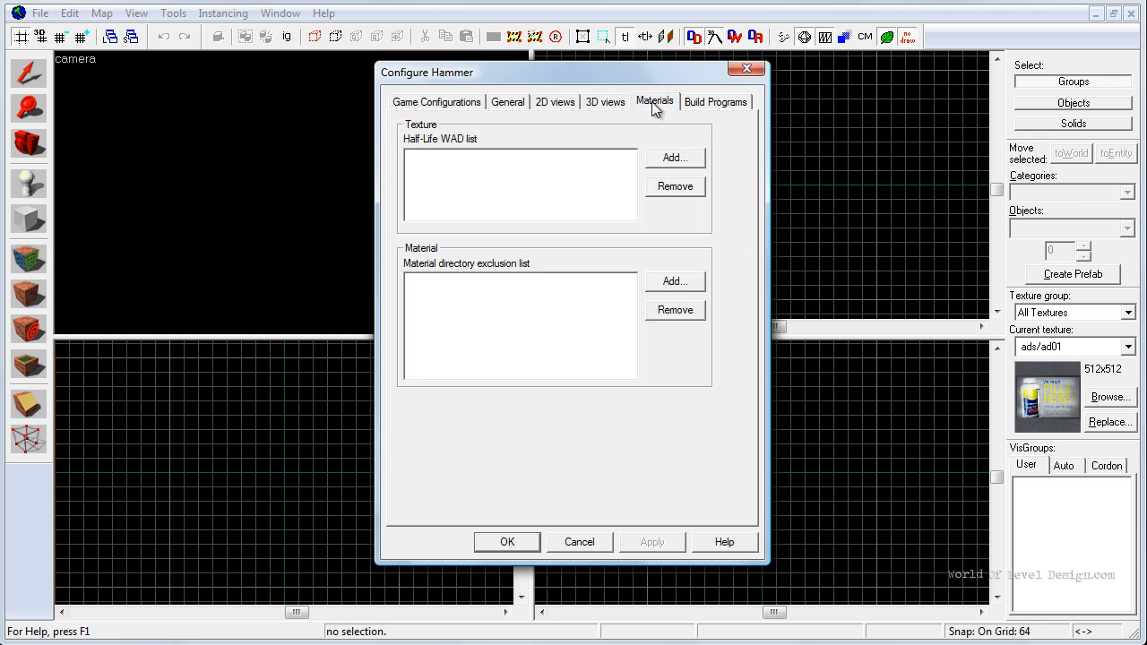
click(712, 104)
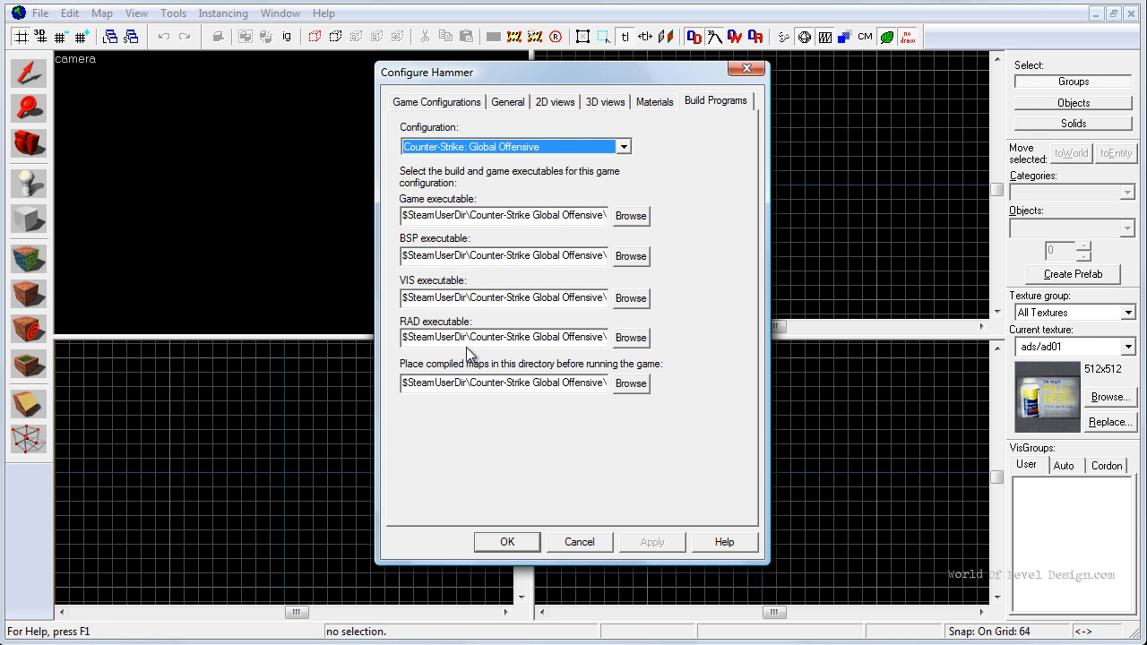
click(602, 101)
click(508, 541)
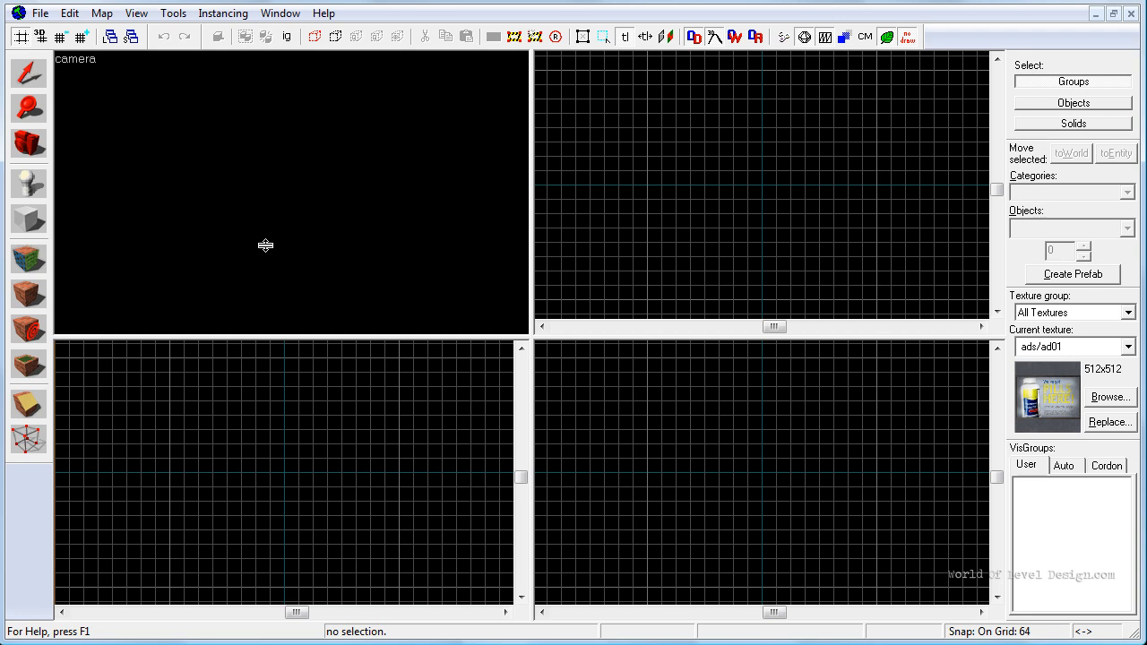
Activate the Block tool and choose brick/brick_ext_11 as the current texture.
click(30, 220)
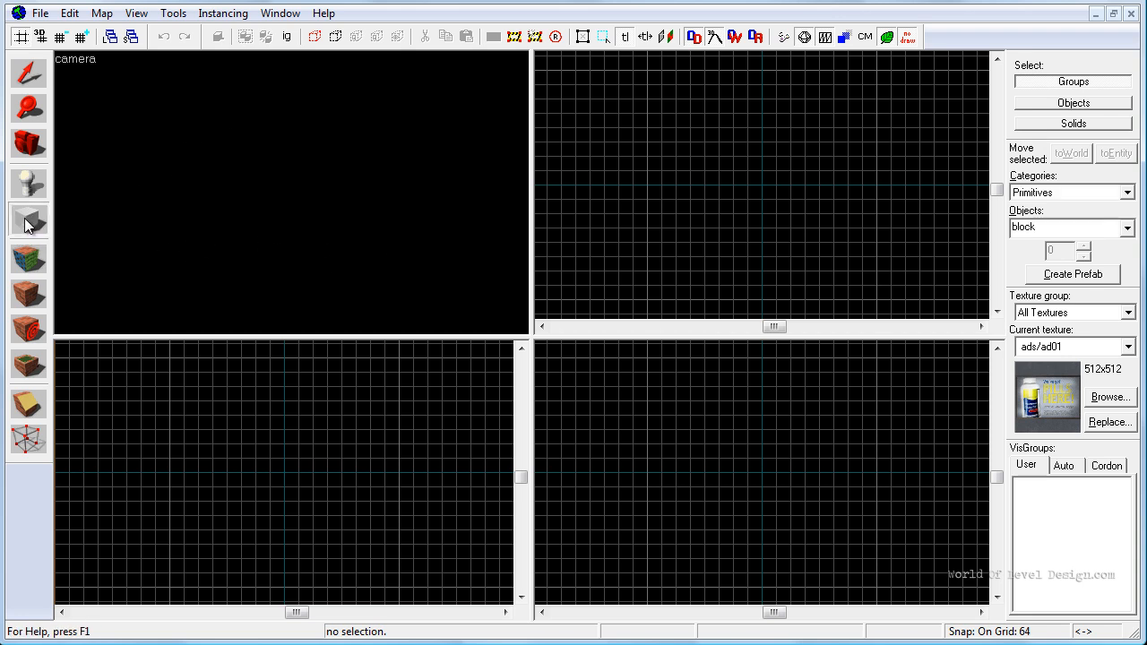
click(1109, 397)
double_click(627, 235)
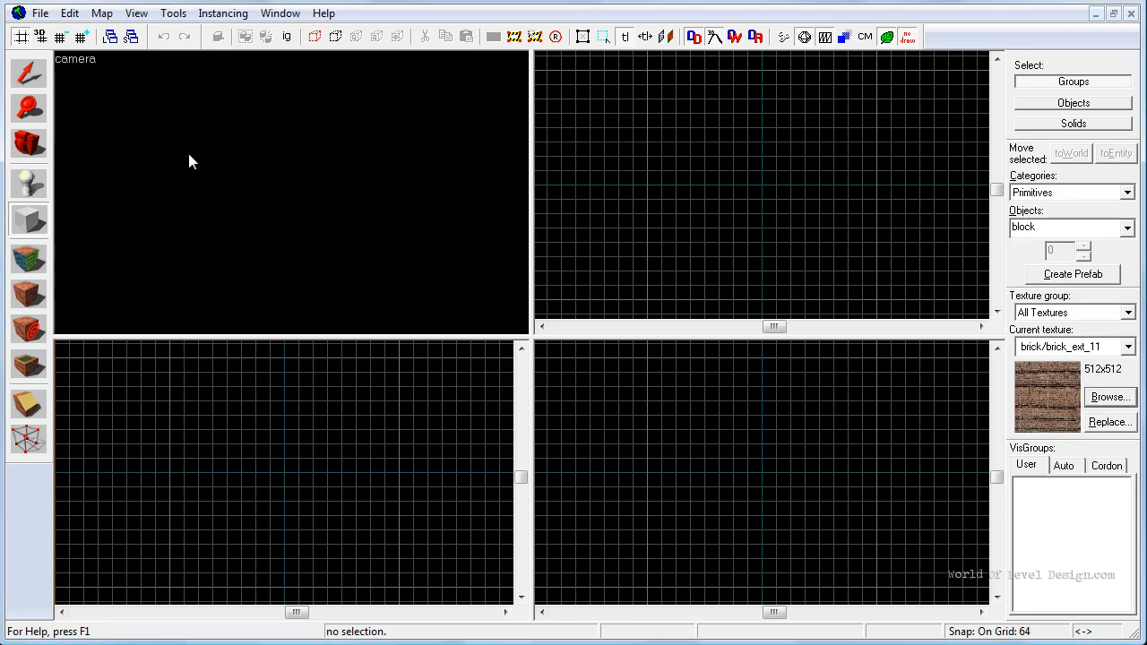
Draw and create a block 1024 wide, 640 long and 64 high around the grid centre, leaving it deselected.
drag(645, 130, 862, 279)
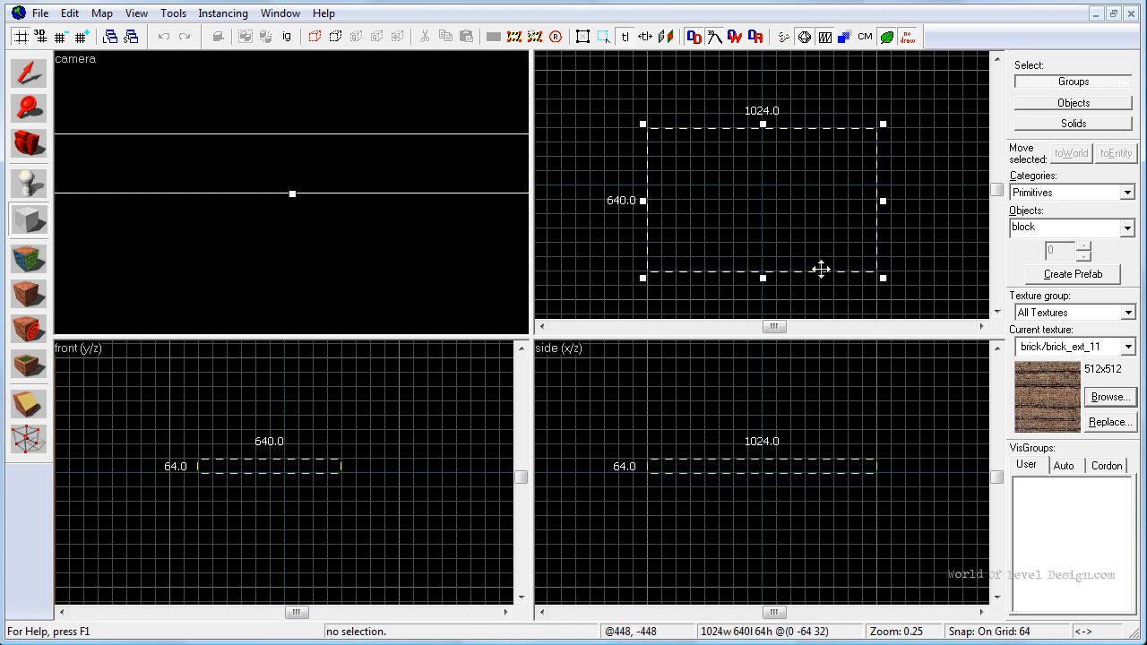
key(z)
key(s)
key(d)
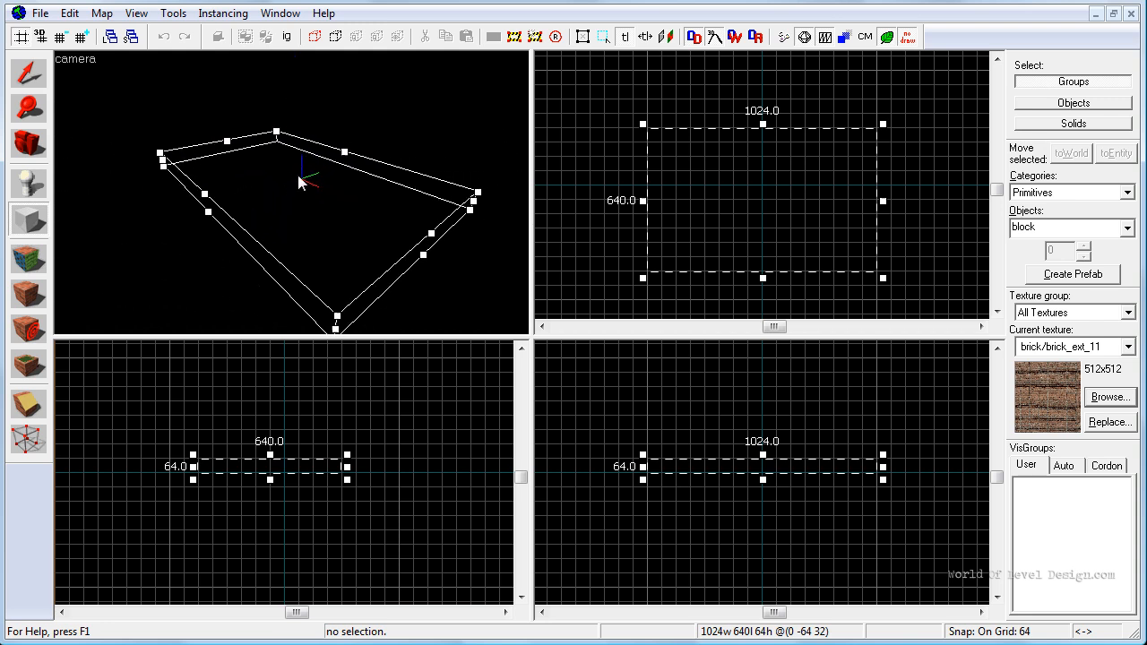
key(Return)
click(28, 73)
click(198, 114)
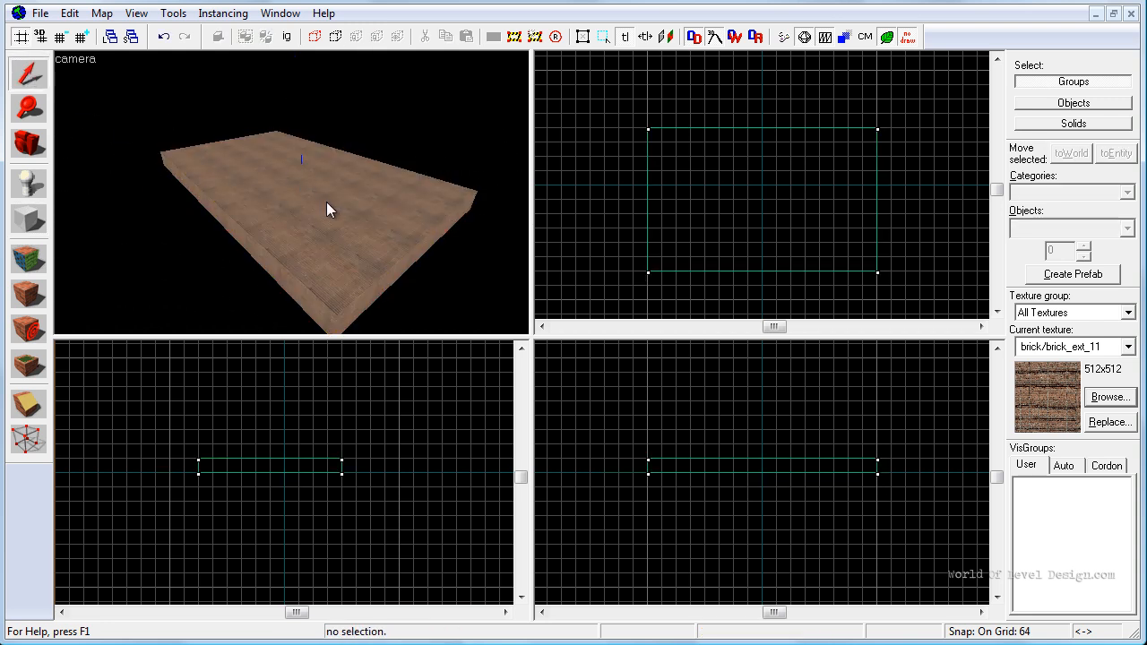
Inspect the brick block up close in the camera view, selecting and deselecting it there.
key(z)
key(w)
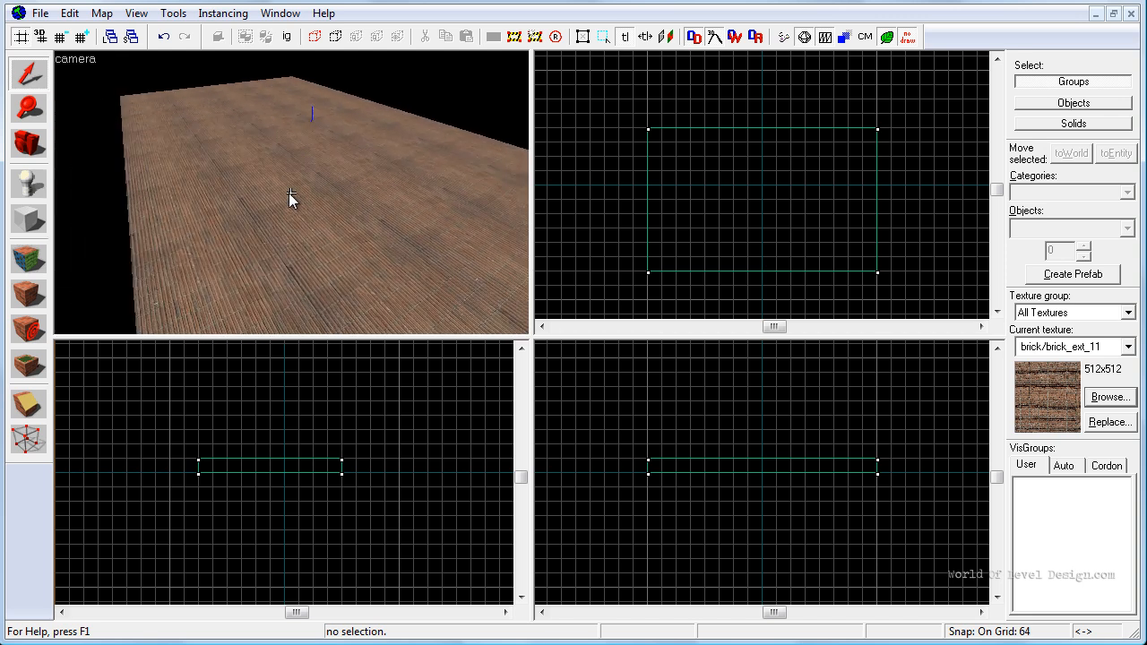
click(299, 181)
key(z)
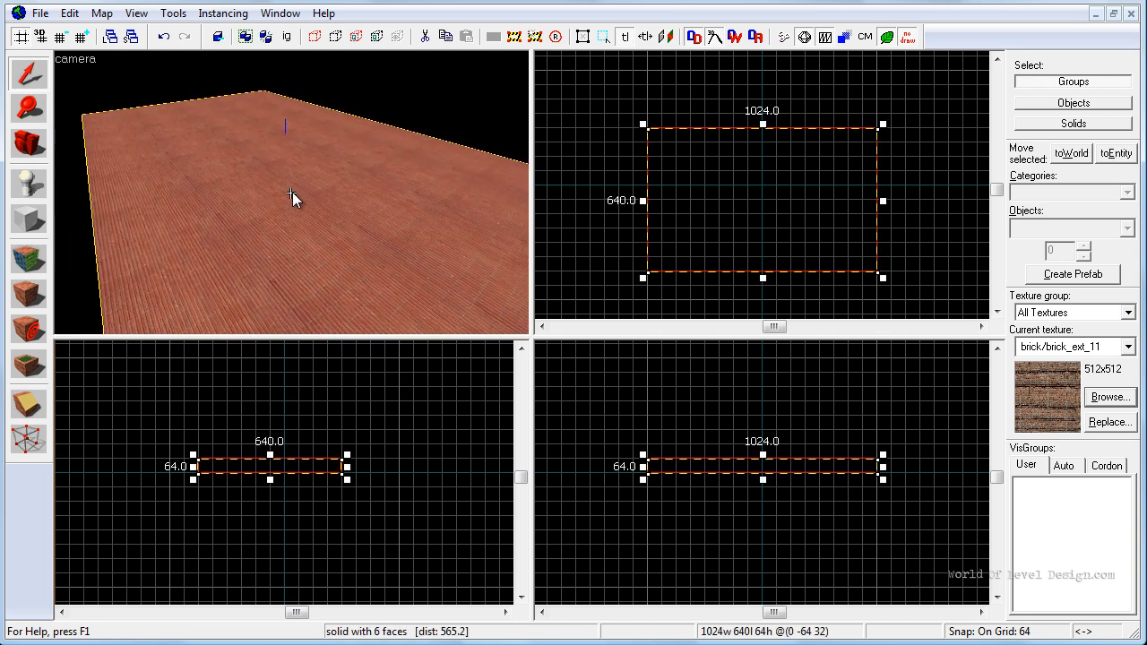
click(356, 114)
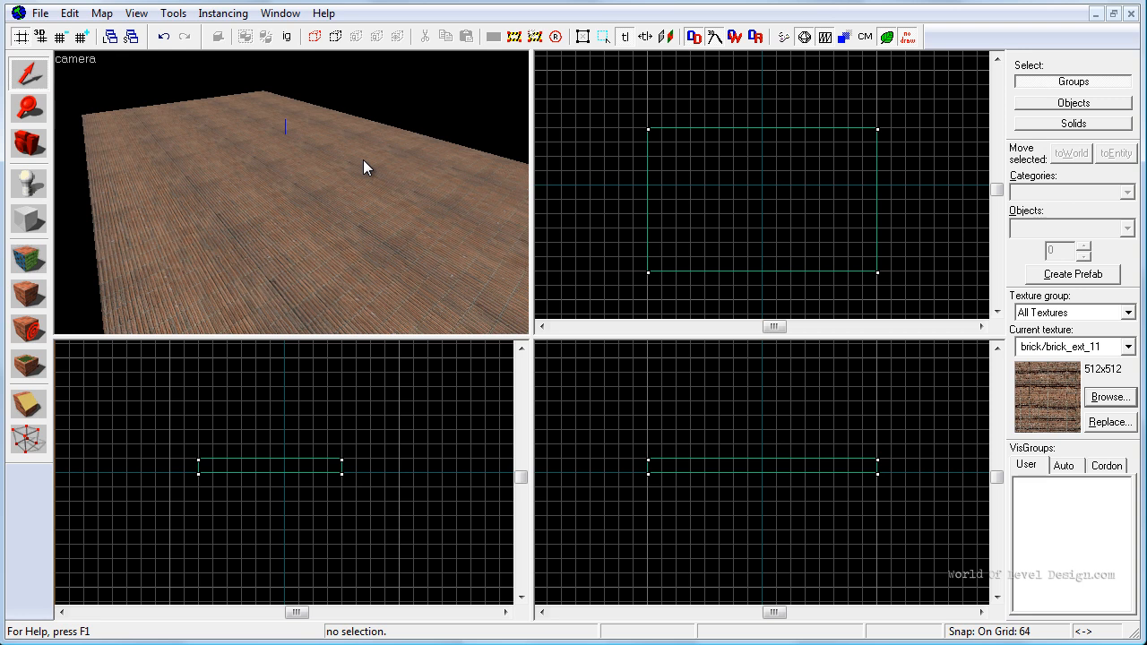
key(z)
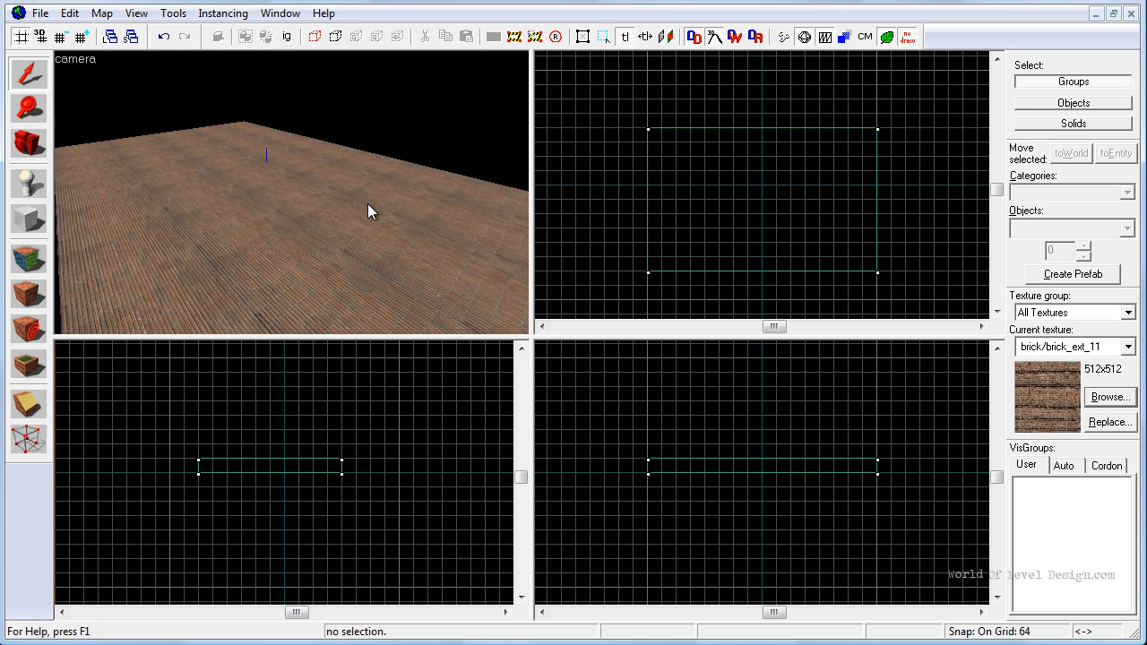
key(z)
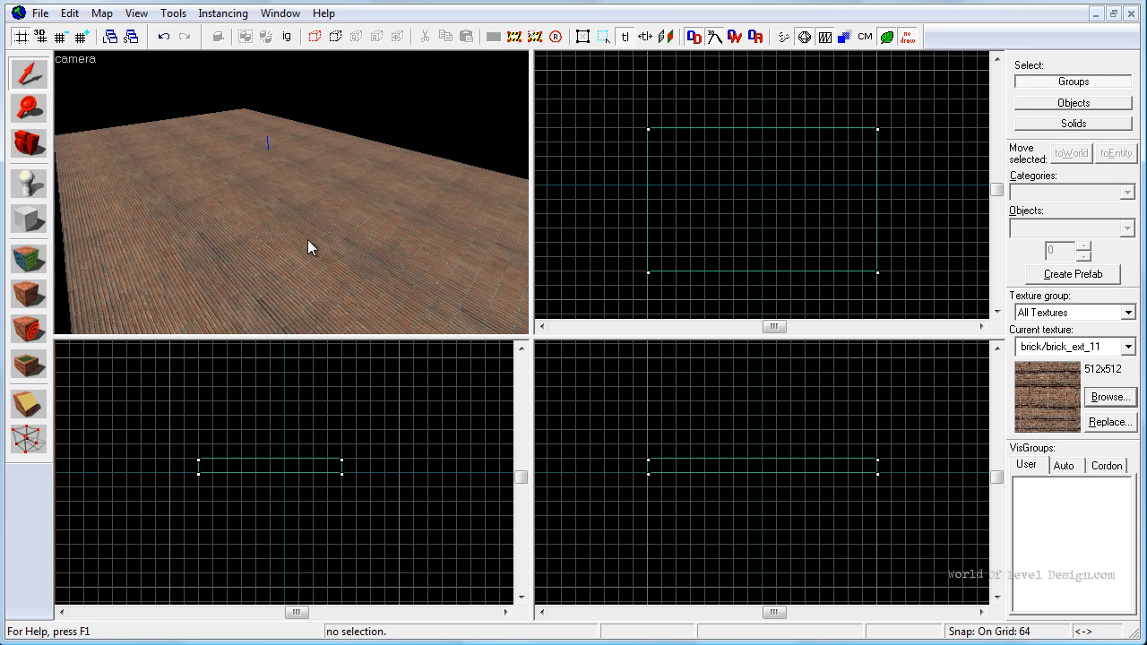
Preview the block in the camera view in 3D Wireframe and 3D Flat modes.
click(81, 59)
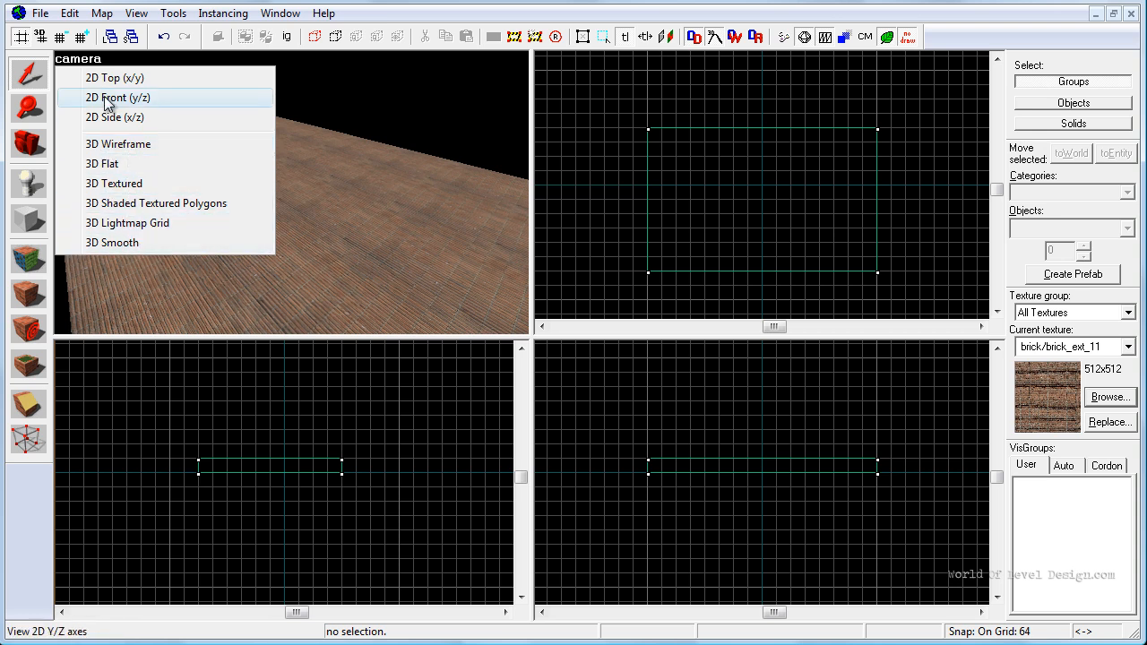
click(131, 149)
scroll(292, 197, down, 5)
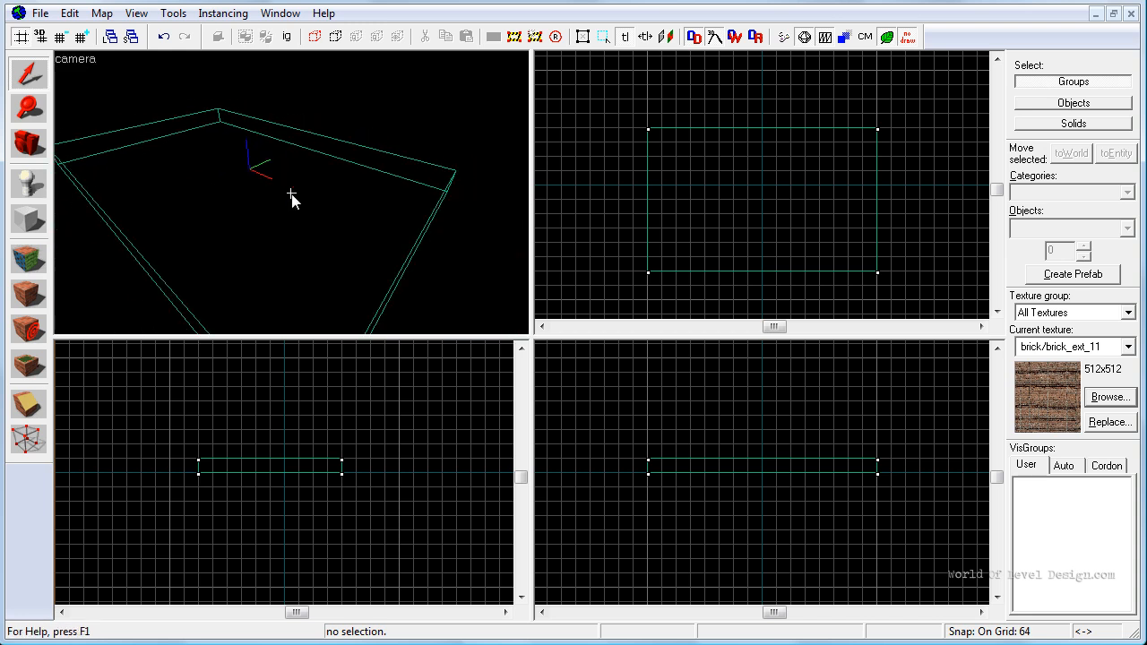
click(82, 59)
click(143, 184)
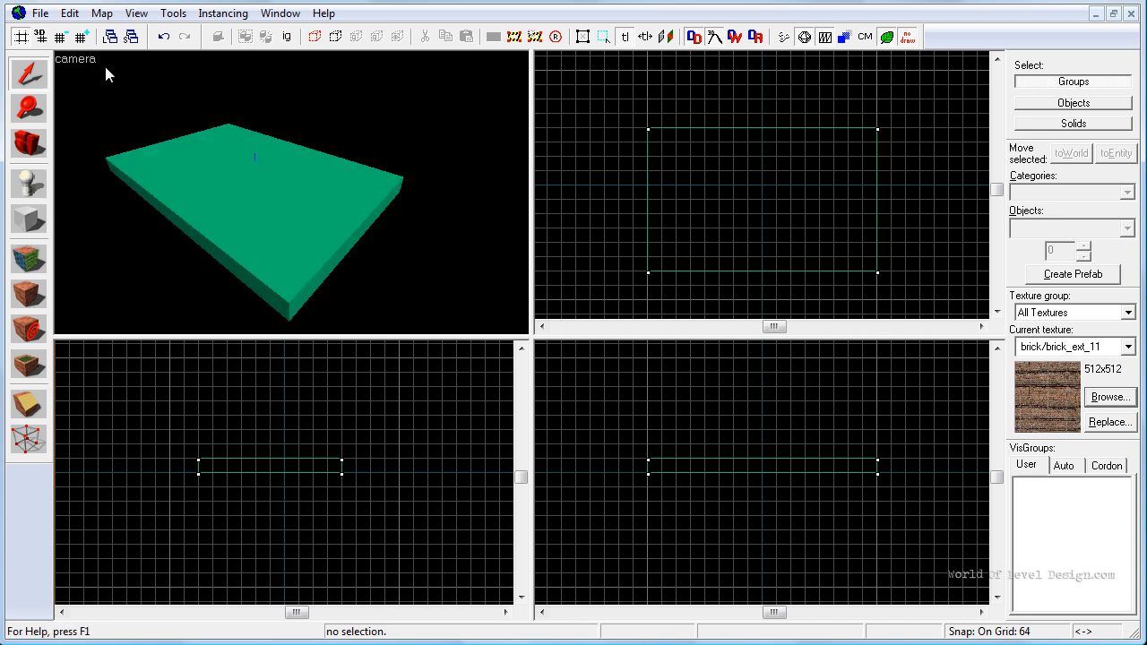
Preview the block in the camera view in 3D Textured and 3D Shaded Textured Polygons modes.
click(79, 59)
click(143, 184)
click(72, 61)
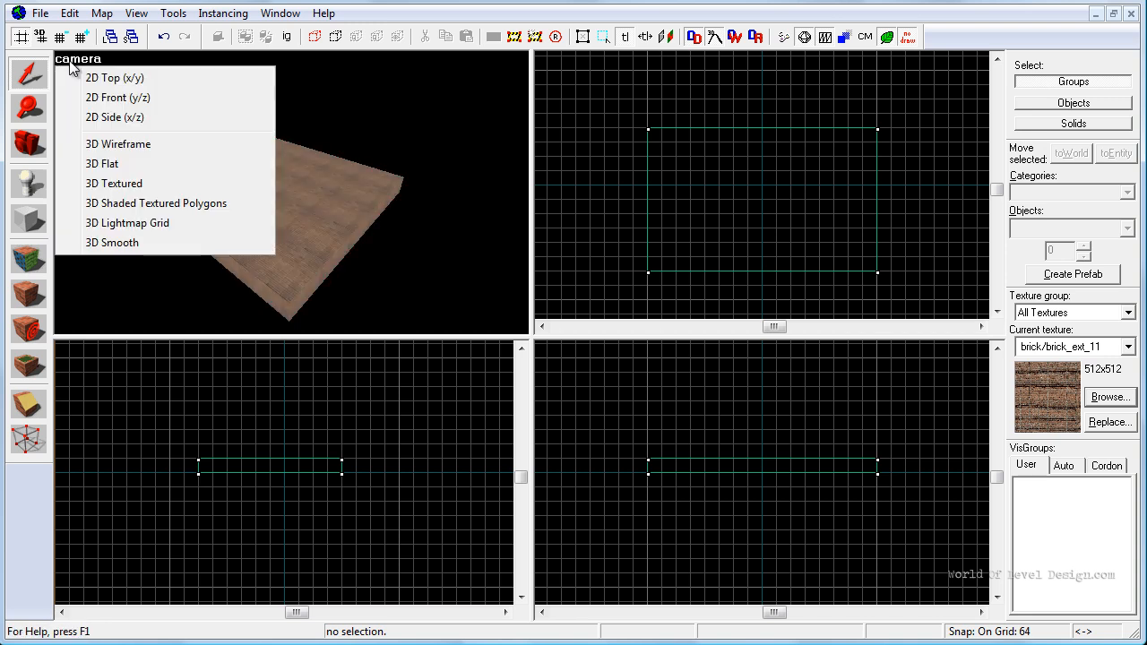
click(180, 204)
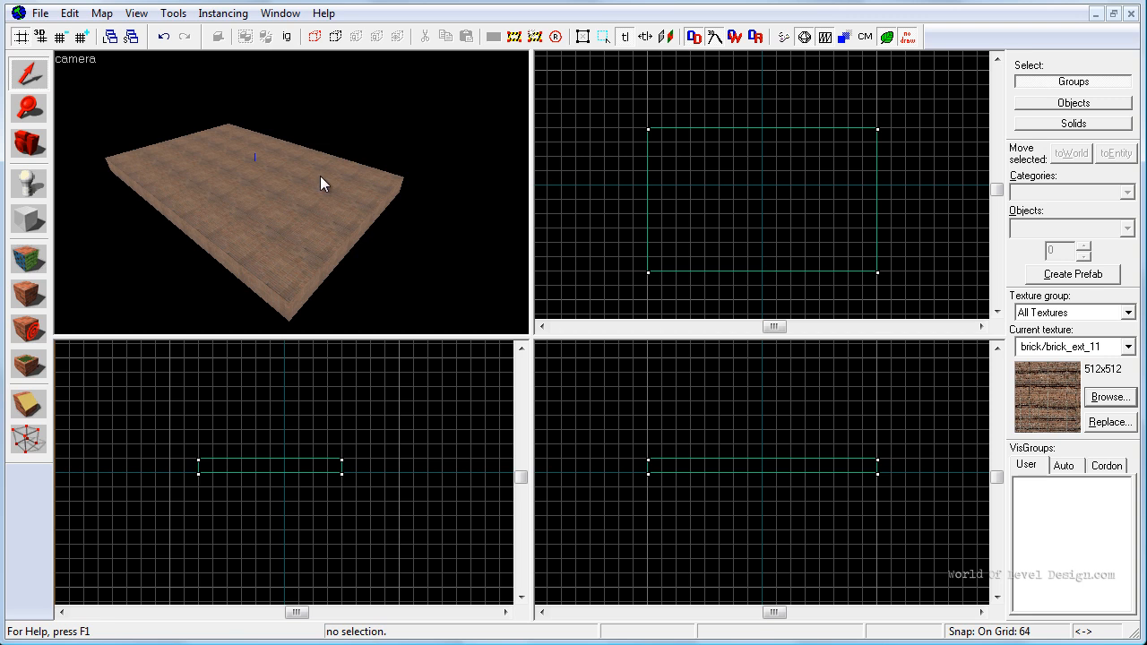
Preview the block in the camera view in 3D Lightmap Grid and 3D Smooth modes.
click(82, 60)
click(153, 223)
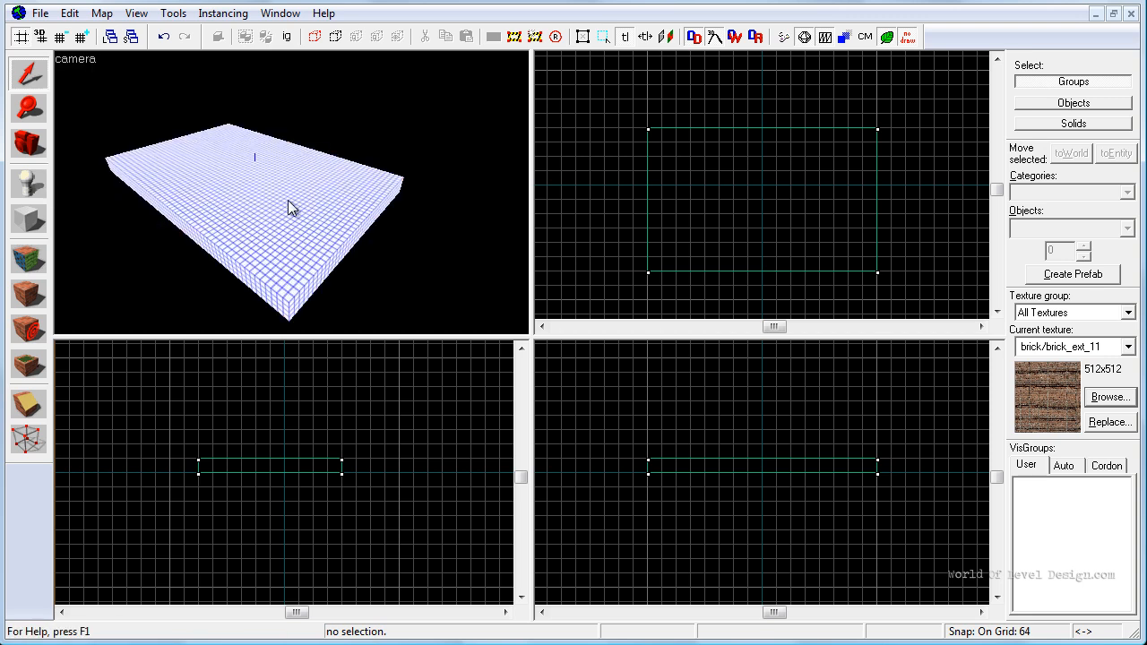
click(78, 59)
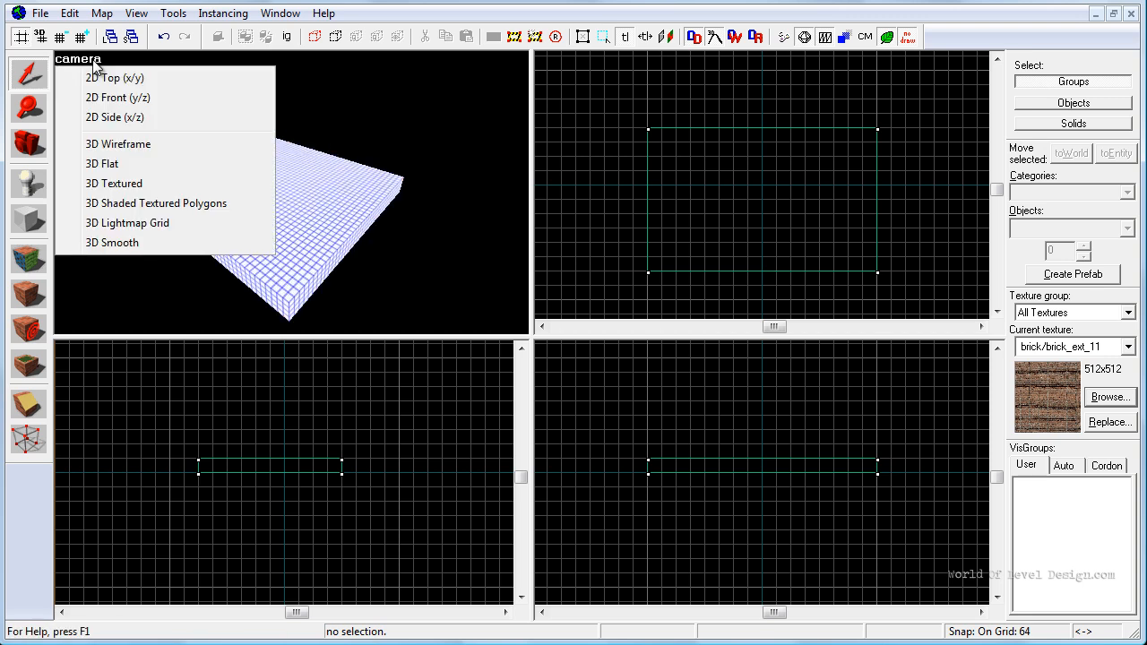
click(121, 240)
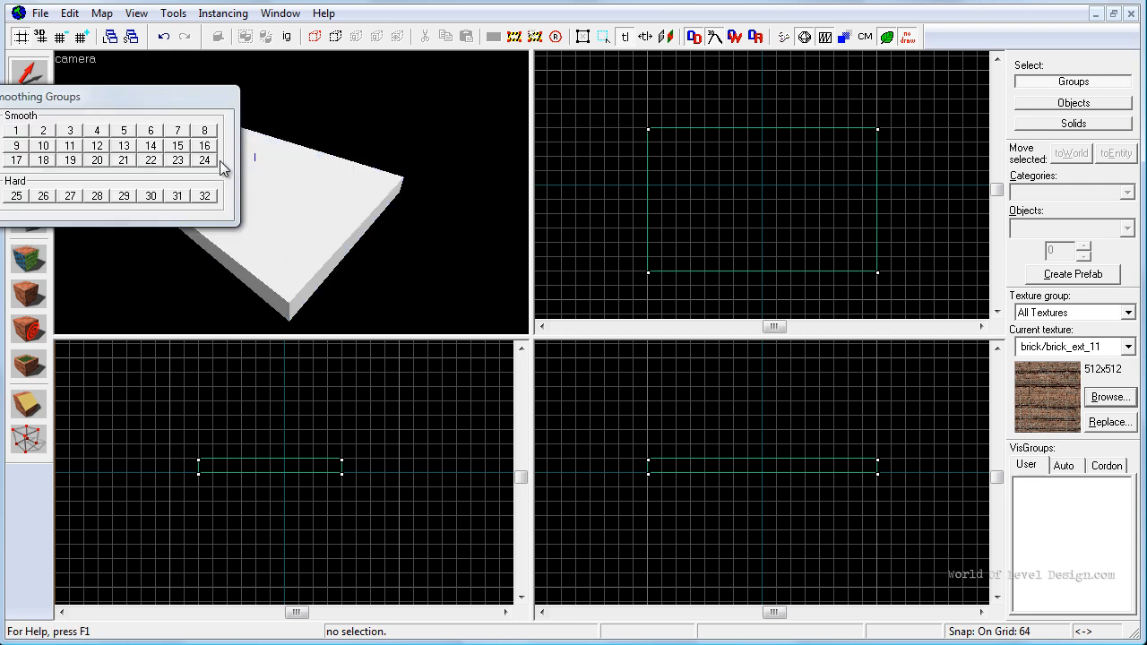
Set the camera view back to 3D Shaded Textured Polygons and bring up its list of display modes again.
click(80, 59)
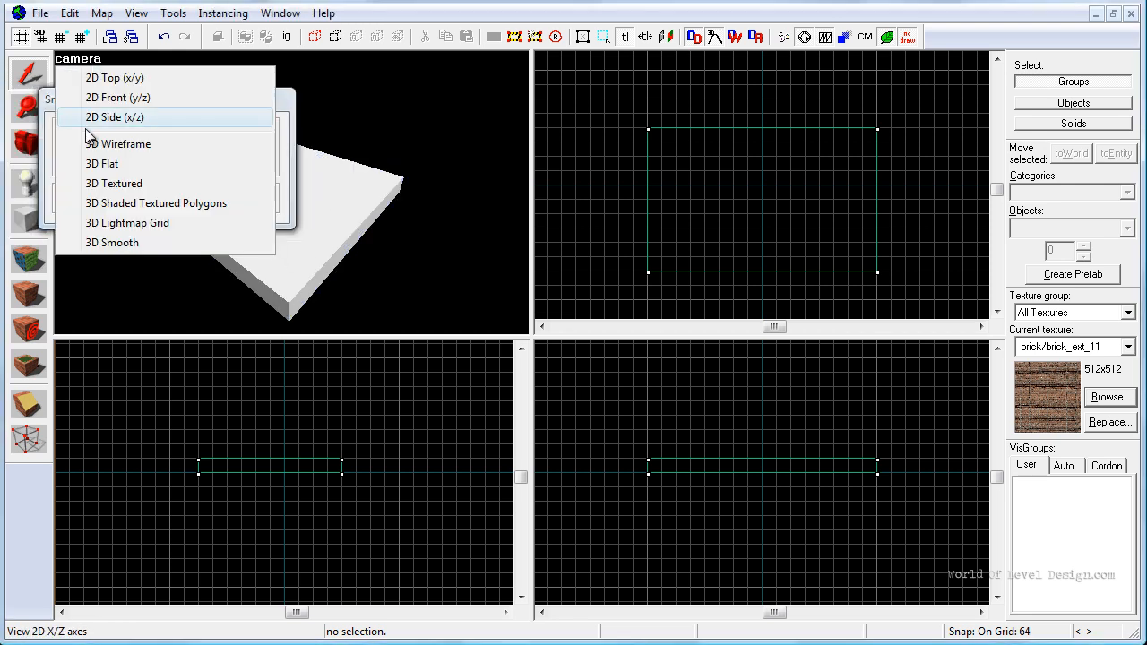
click(148, 203)
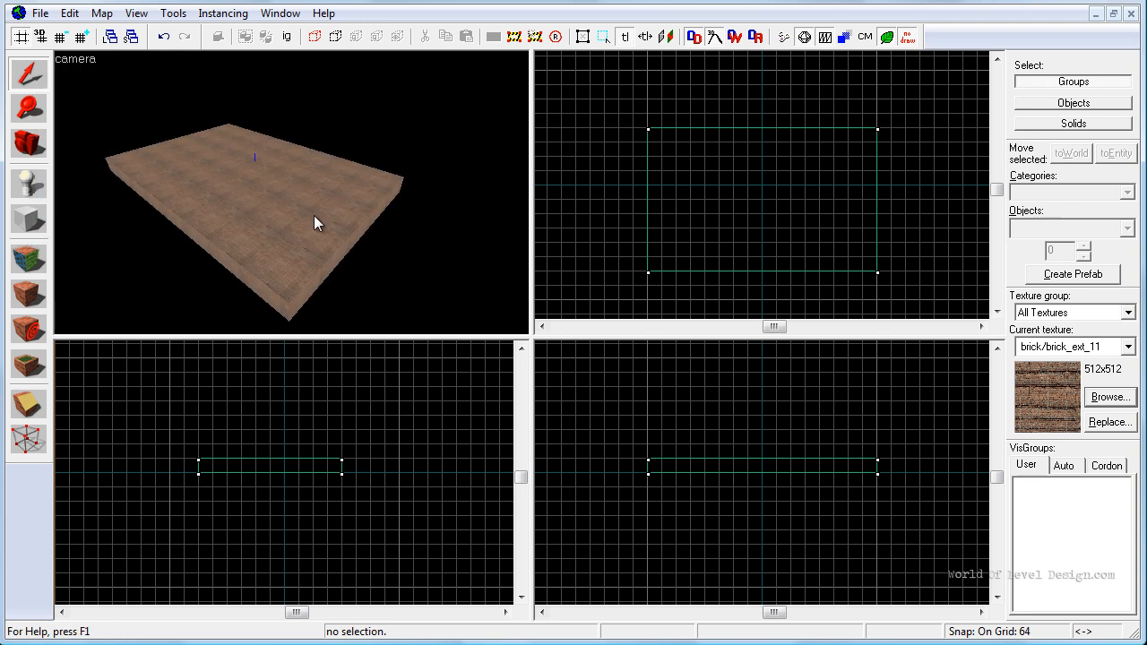
click(90, 60)
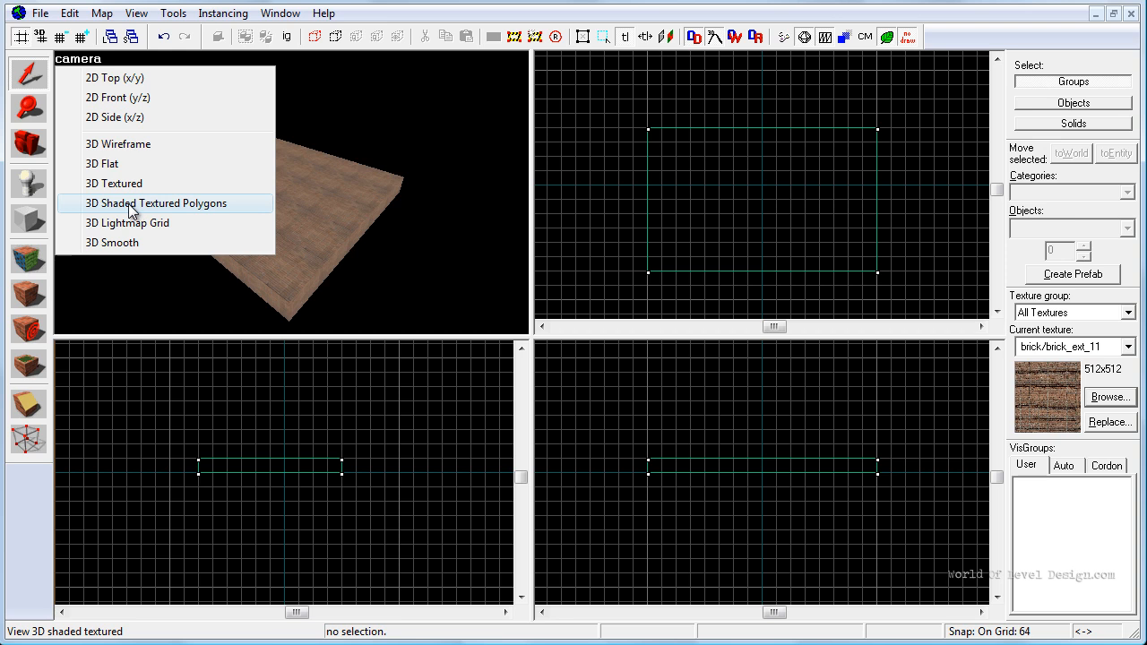
Apply 3D Shaded Textured Polygons to the camera view and fly forwards, backwards and sideways over the block.
click(175, 206)
key(w)
key(d)
key(z)
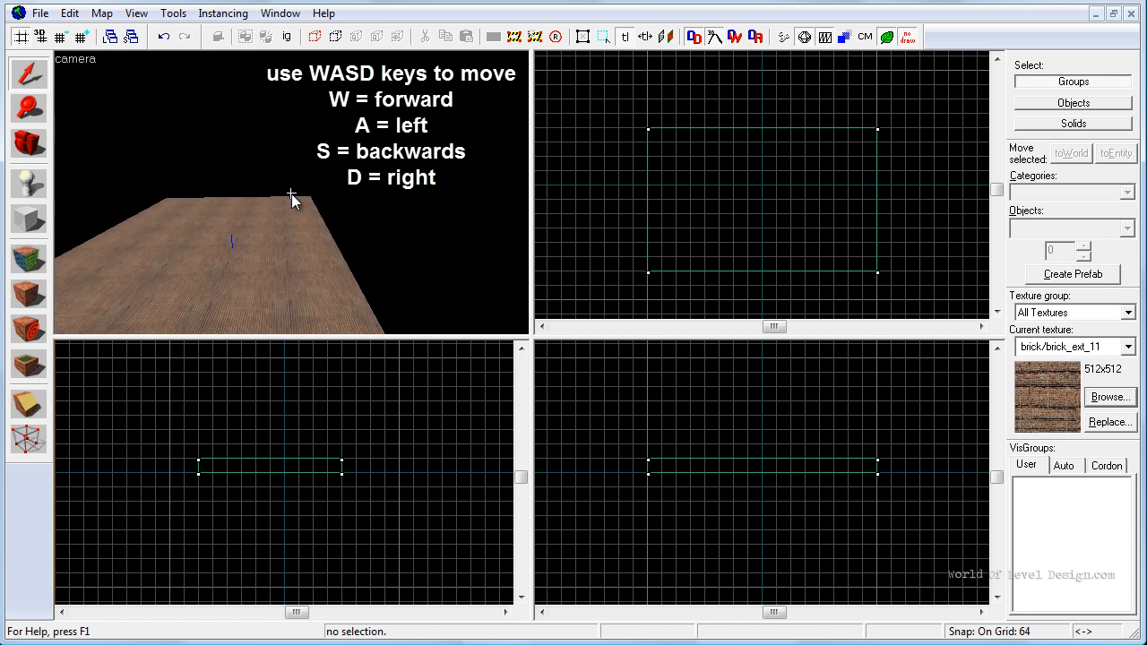
key(d)
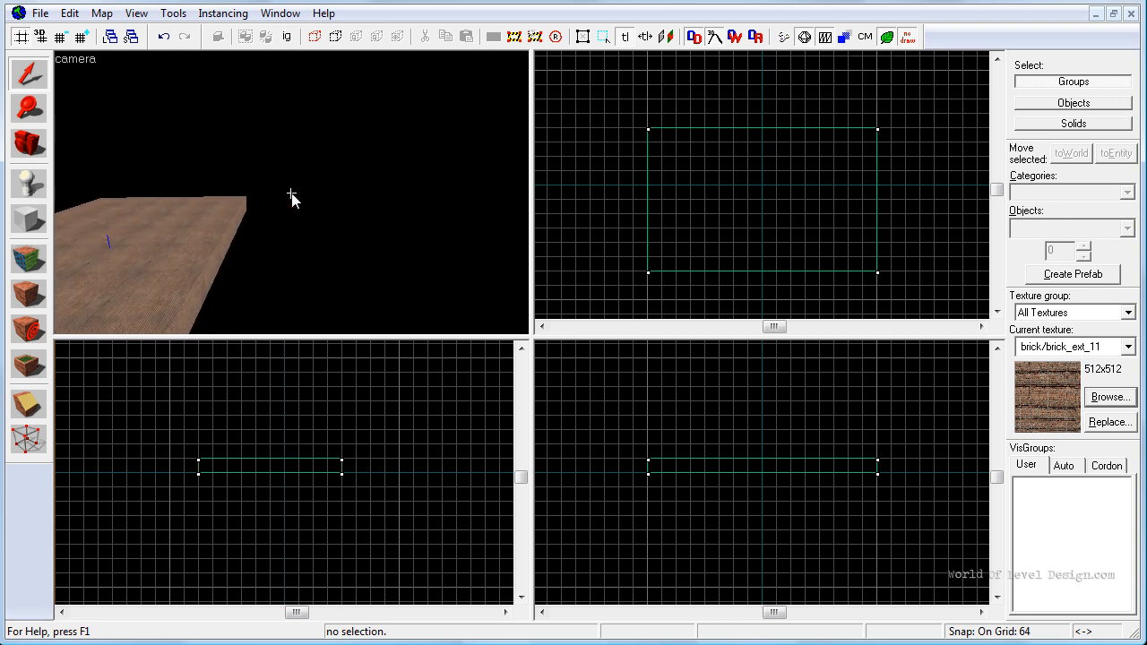
key(a)
key(d)
key(a)
key(a)
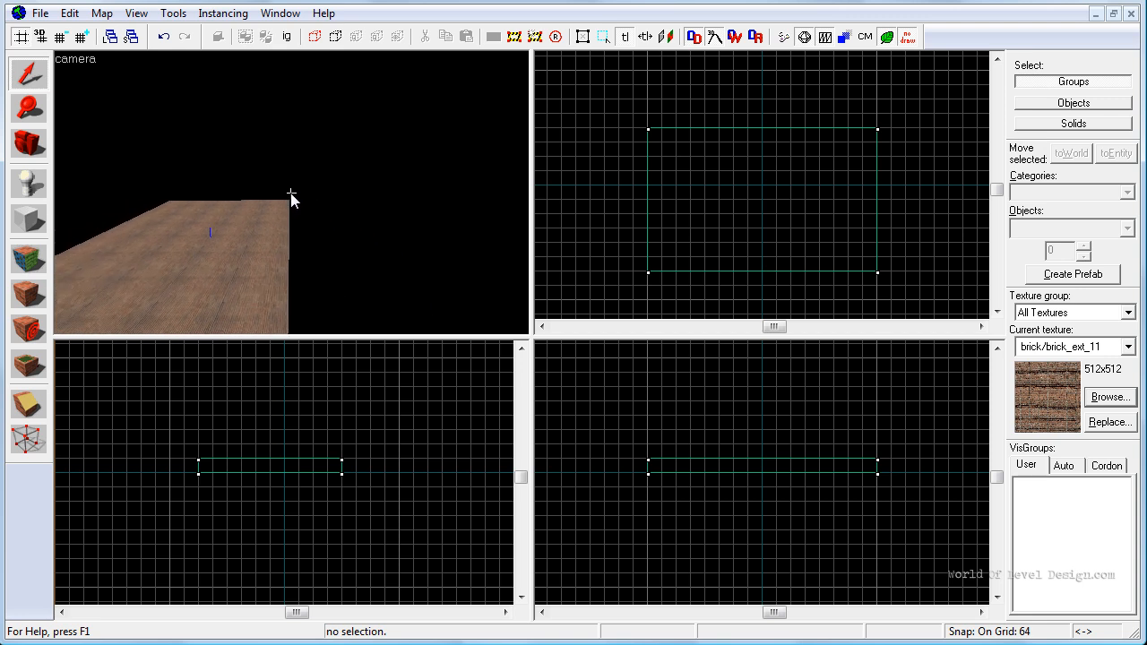
key(w)
key(s)
key(w)
key(a)
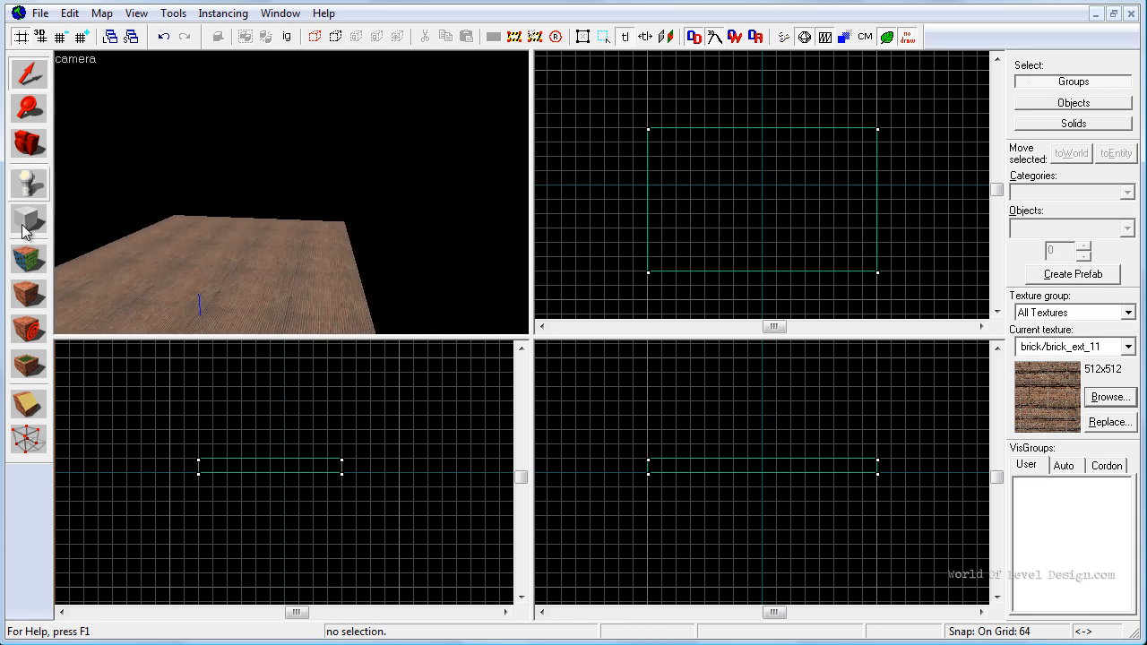
Fly around the block in the camera view with mouse look to examine it from several angles.
key(z)
key(w)
key(a)
key(a)
key(s)
key(d)
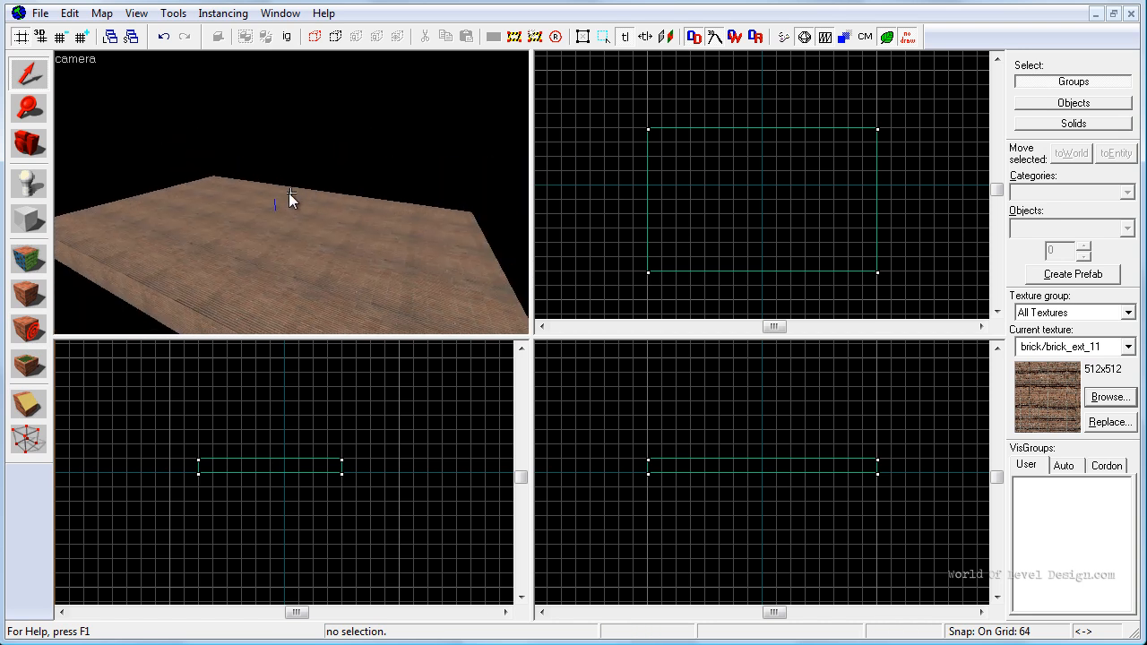
key(d)
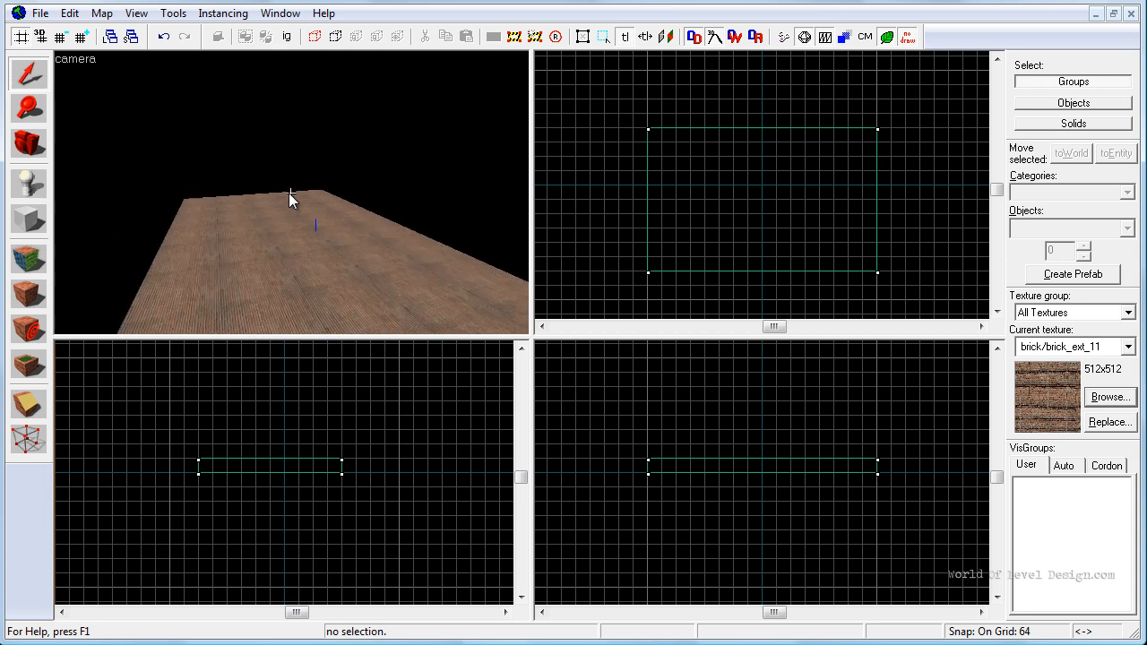
key(w)
key(s)
key(s)
key(a)
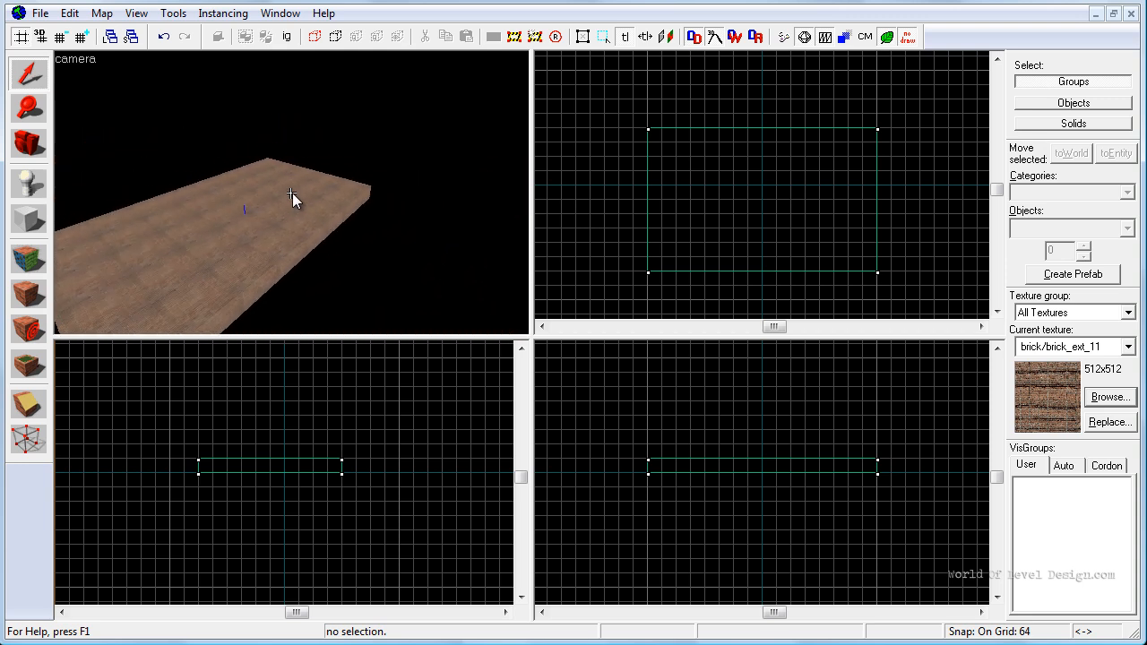
key(z)
key(z)
key(w)
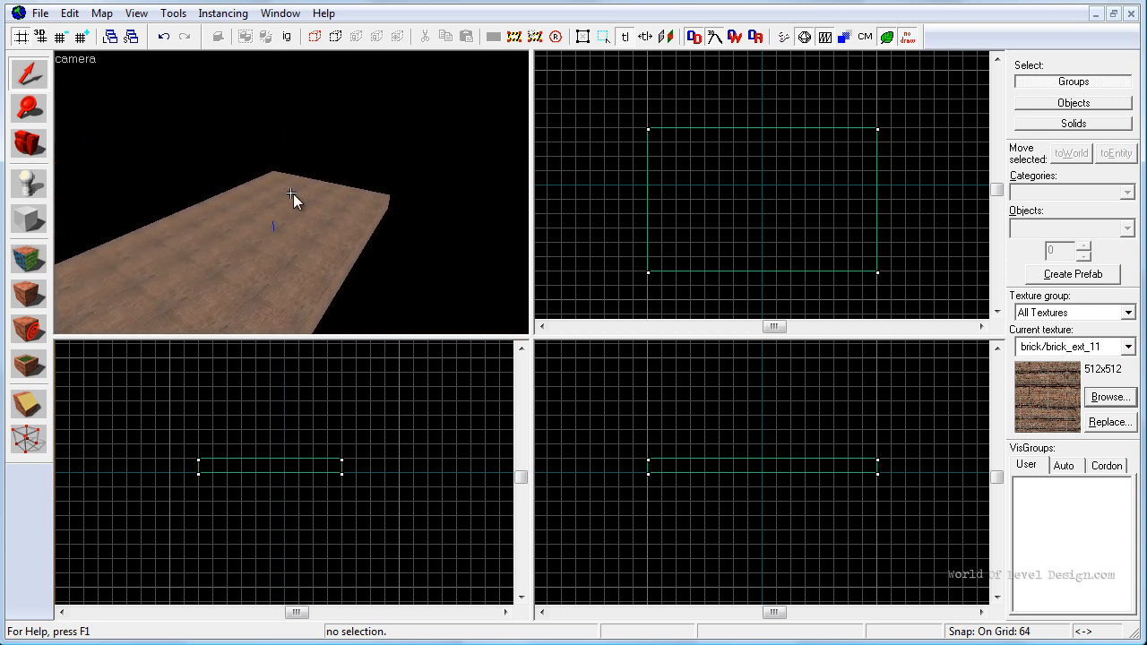
key(a)
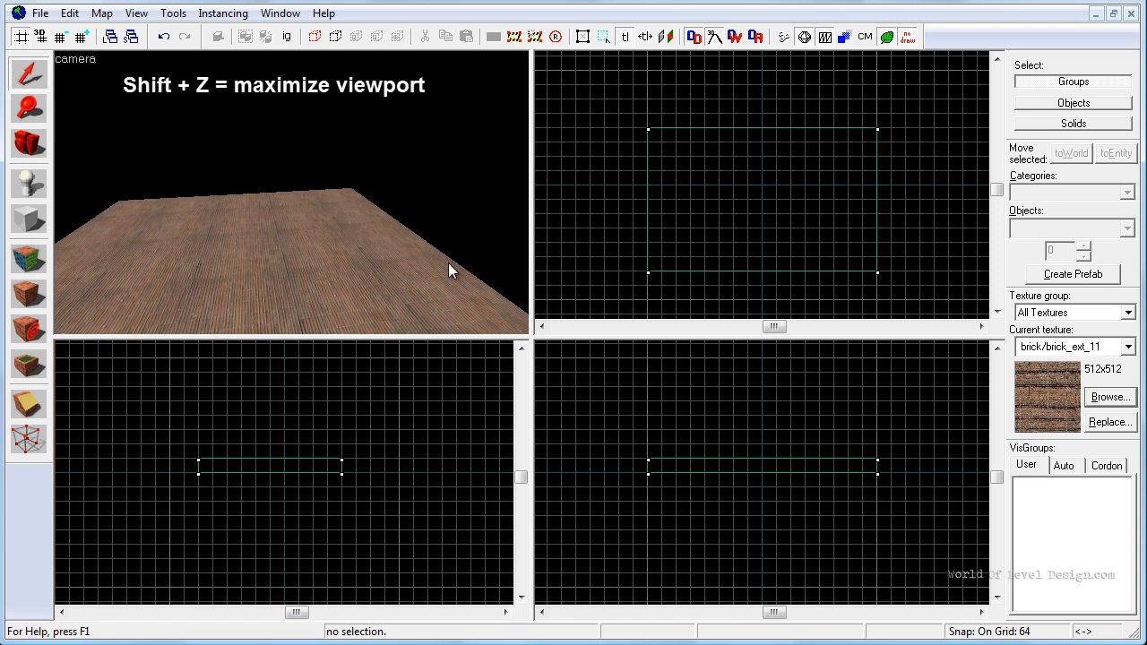
Maximize the camera viewport, look across the block's surface and restore the four-viewport layout.
key(shift+z)
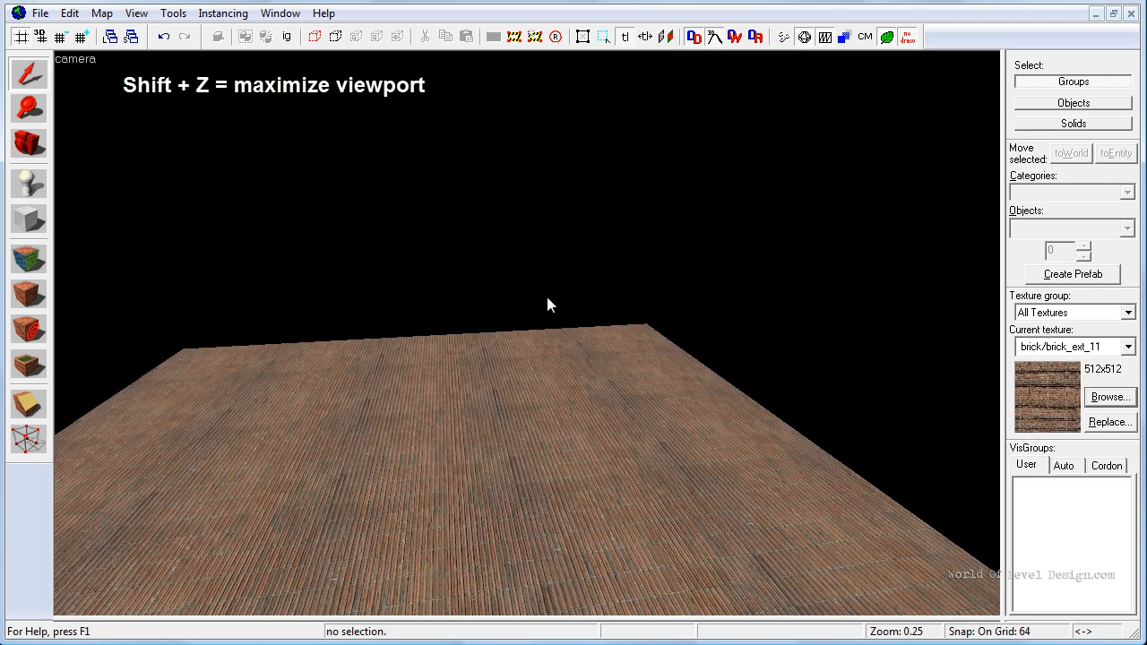
scroll(551, 319, down, 1)
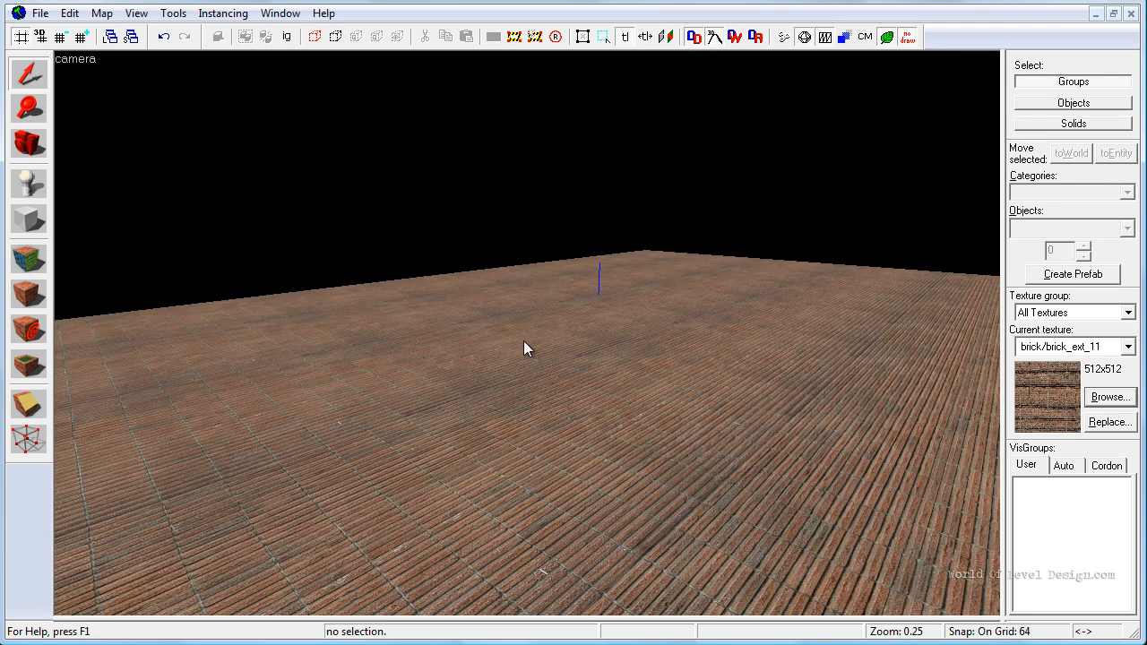
key(shift+z)
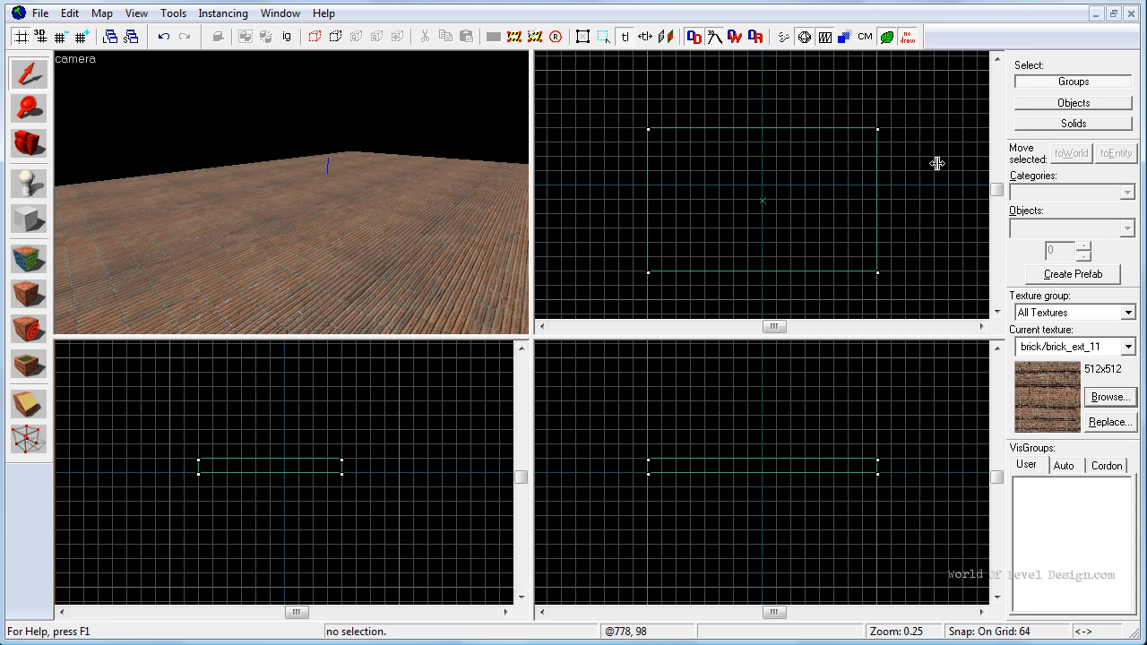
Maximize the top viewport and pan it slightly around the block.
key(shift+z)
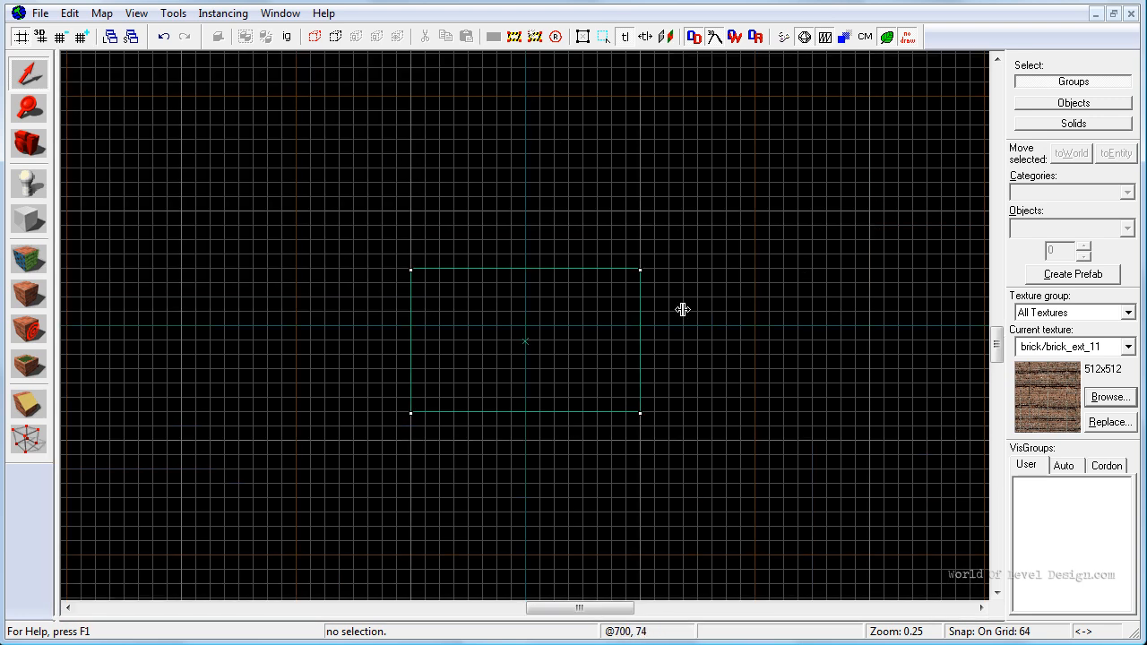
key(space)
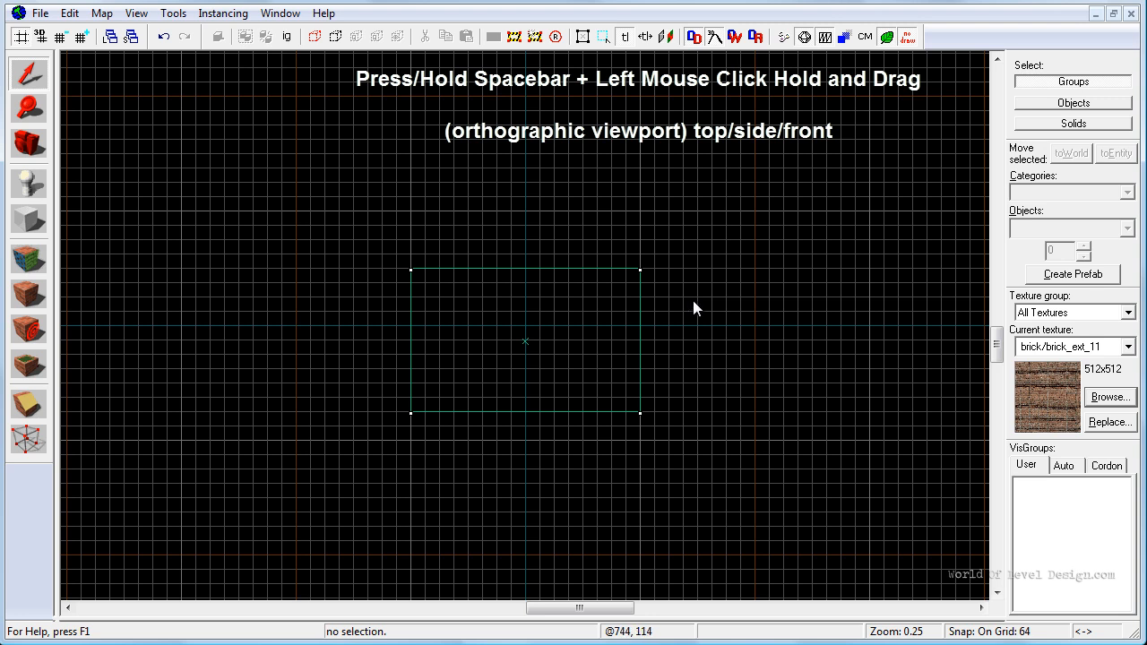
mouse_move(704, 299)
mouse_down()
mouse_move(489, 346)
mouse_move(646, 315)
mouse_move(431, 272)
mouse_move(786, 317)
mouse_move(735, 210)
mouse_move(458, 298)
mouse_move(753, 238)
mouse_move(651, 349)
mouse_move(645, 179)
mouse_move(770, 337)
mouse_move(749, 324)
mouse_up()
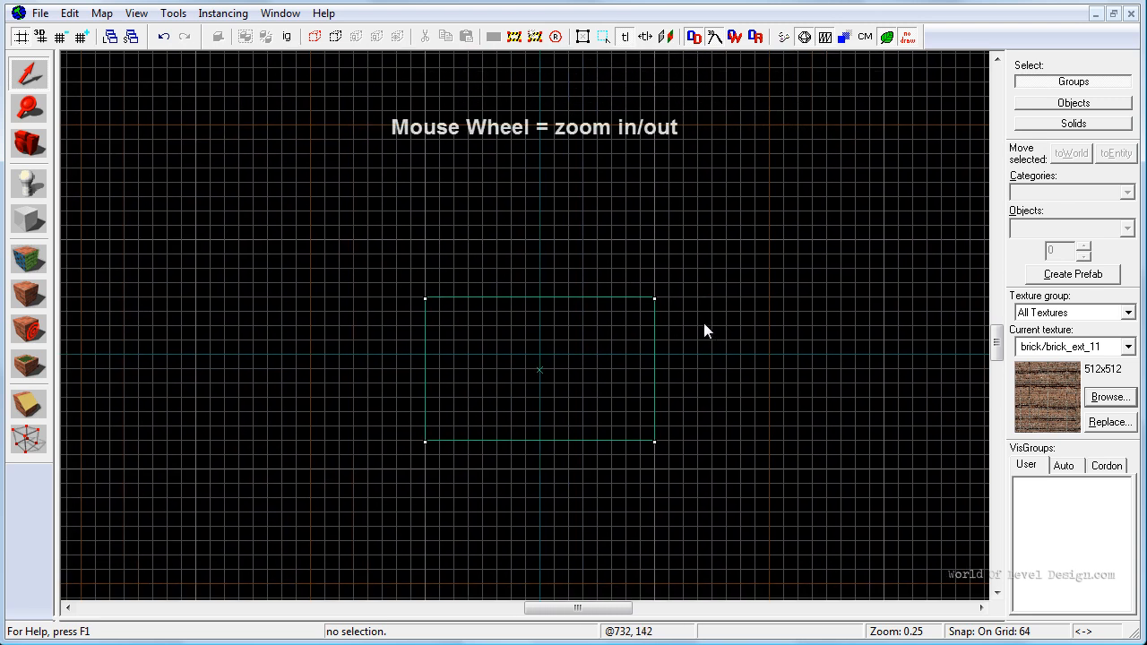
Zoom the maximized top viewport in and out on the block and return to the four-viewport layout.
scroll(704, 324, down, 2)
scroll(704, 324, up, 4)
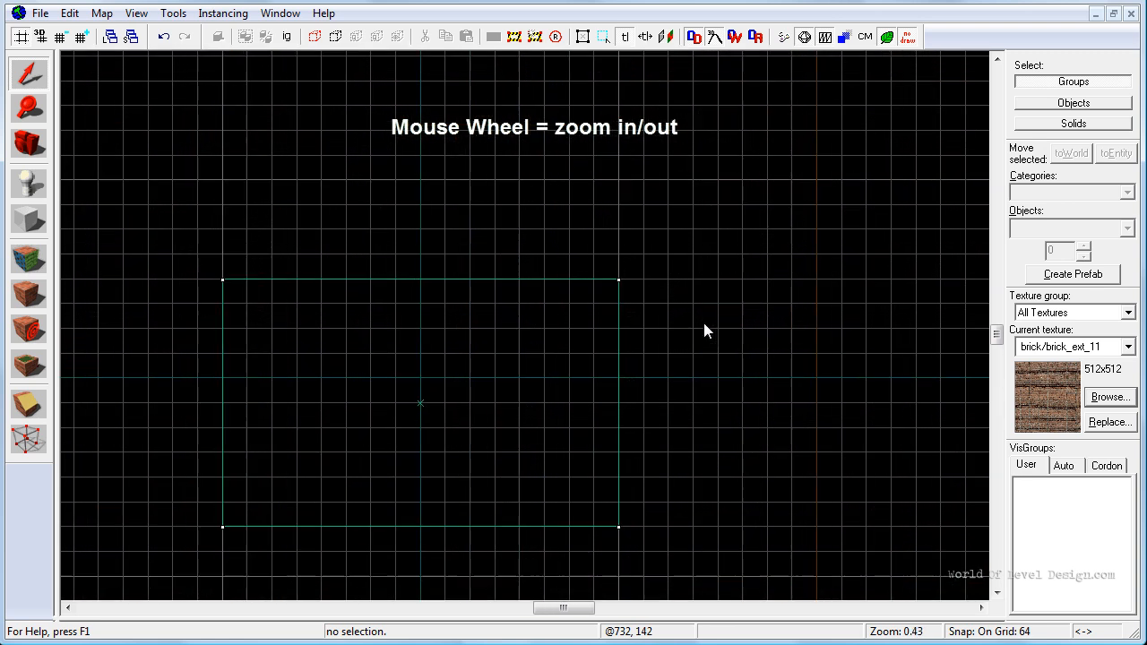
scroll(704, 323, down, 2)
scroll(704, 325, down, 2)
scroll(705, 324, up, 2)
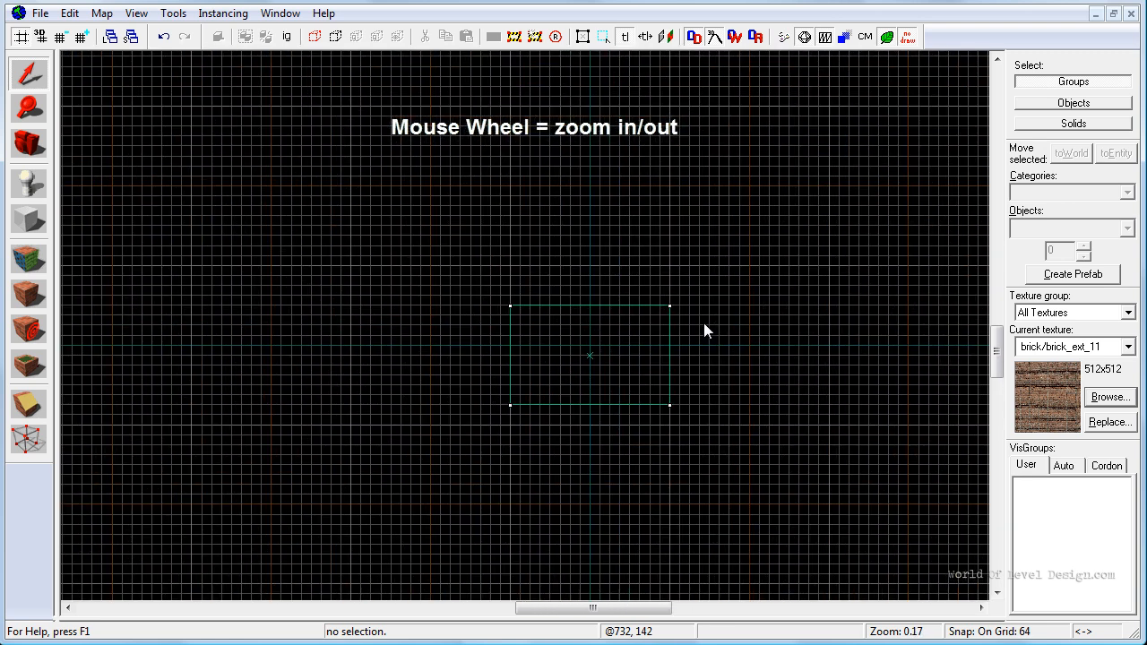
key(shift+z)
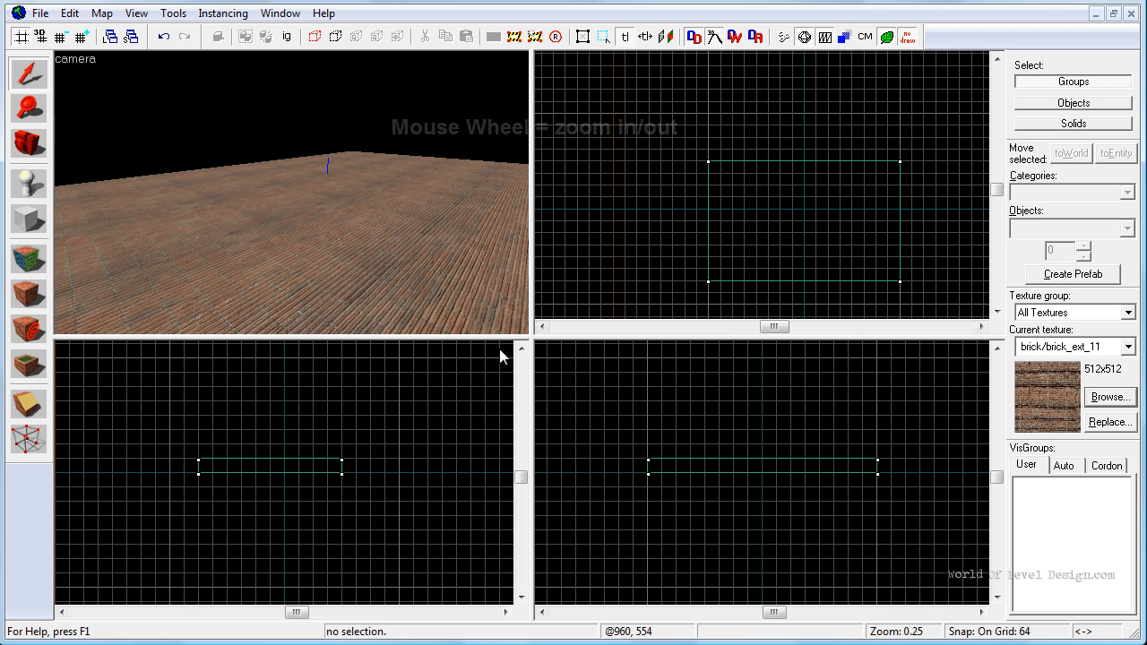
Toggle maximizing of the viewports, ending on the camera view, and bring back four equal viewports with Autosize 4 Views.
key(shift+z)
key(shift+z)
key(shift+z)
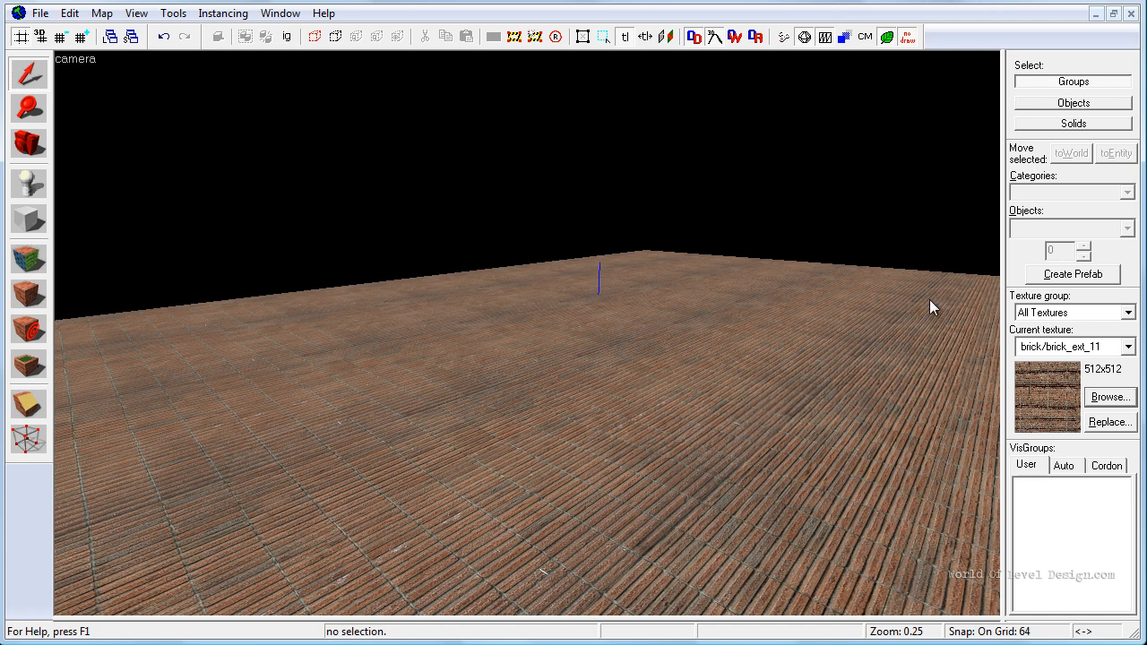
click(136, 13)
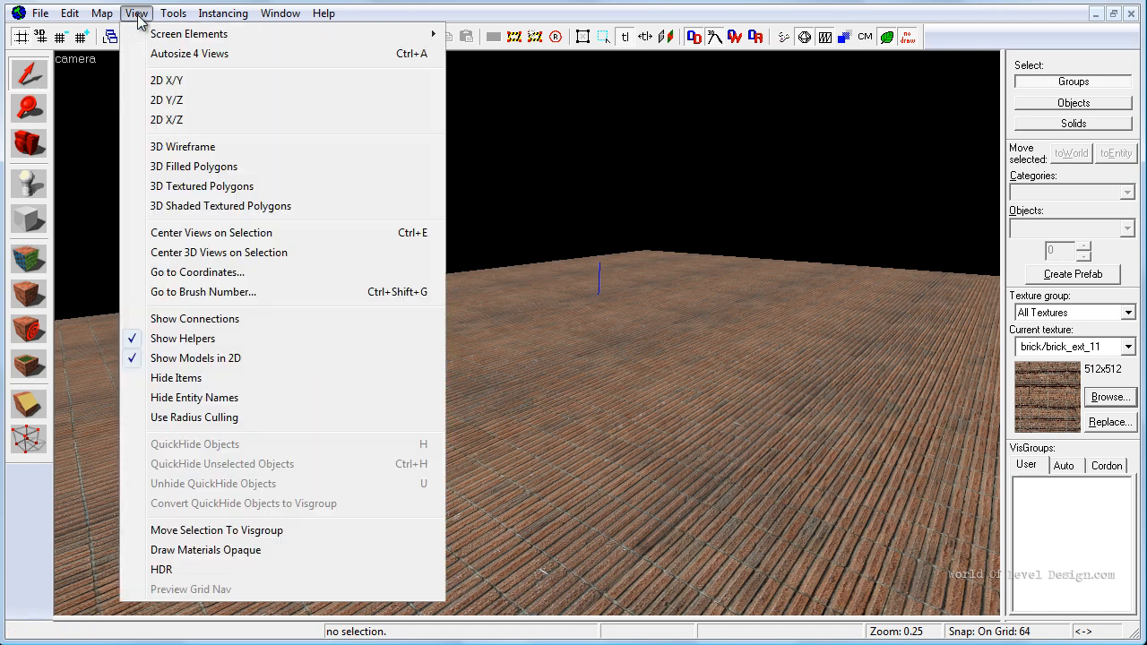
click(175, 55)
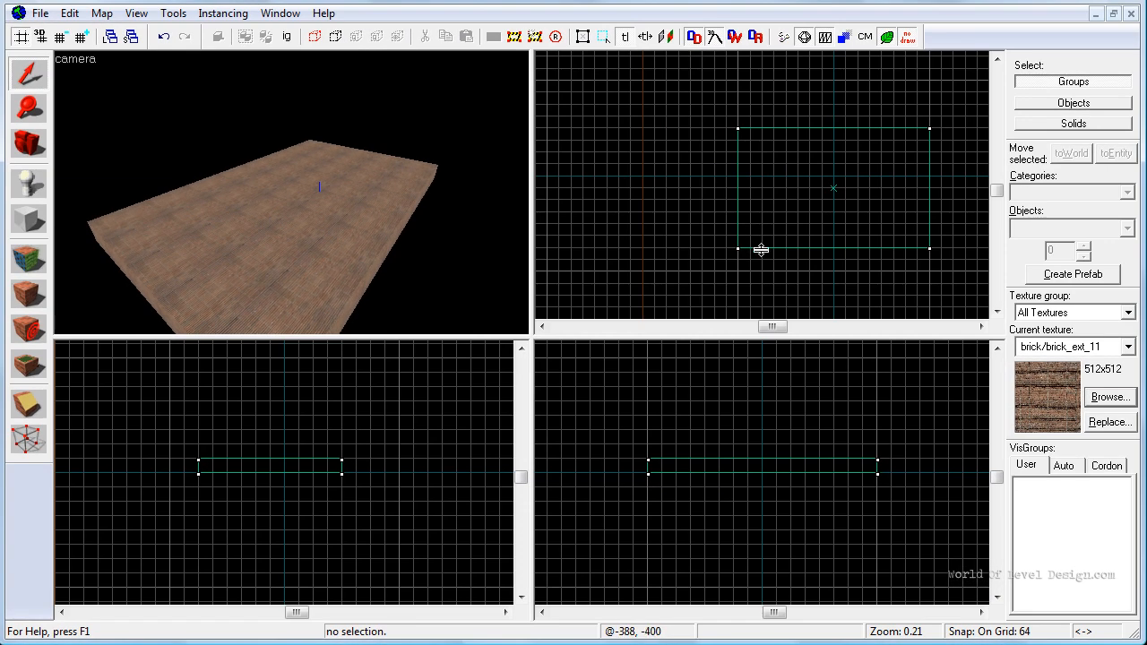
Step the grid size down and up and leave it at 16.
key(bracketleft)
key(bracketright)
key(bracketleft)
key(bracketleft)
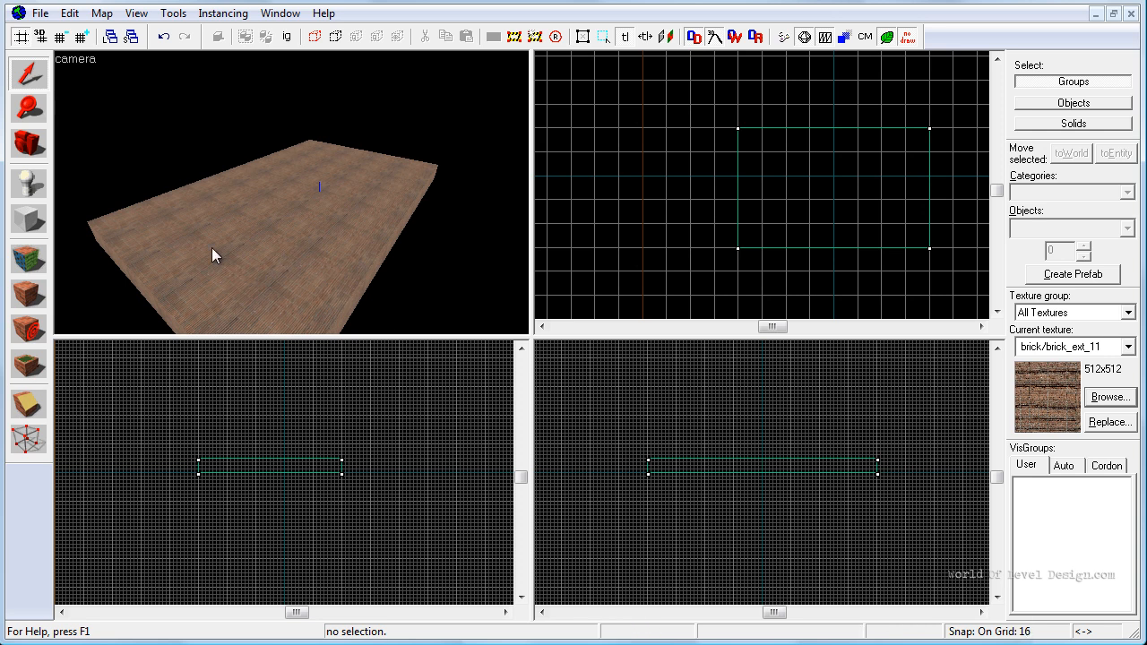
Select the block and move it along the 16-unit grid in the top view to position (0 -64 32).
click(343, 260)
scroll(714, 210, up, 5)
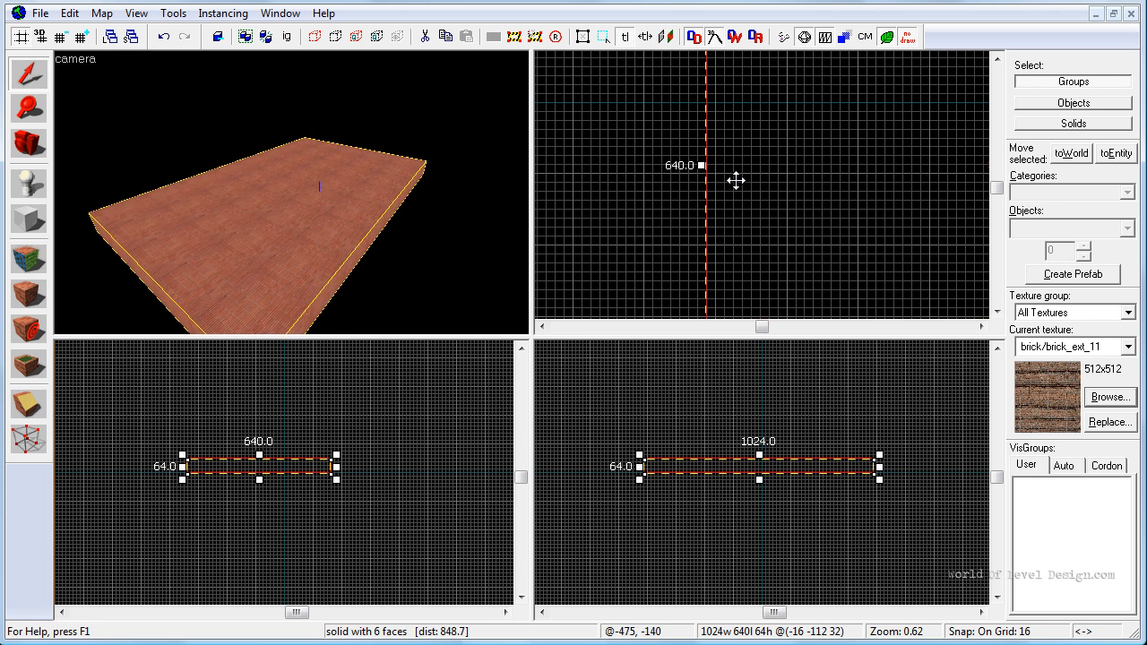
mouse_move(735, 169)
mouse_down()
mouse_move(720, 138)
mouse_move(694, 139)
mouse_move(715, 139)
mouse_up()
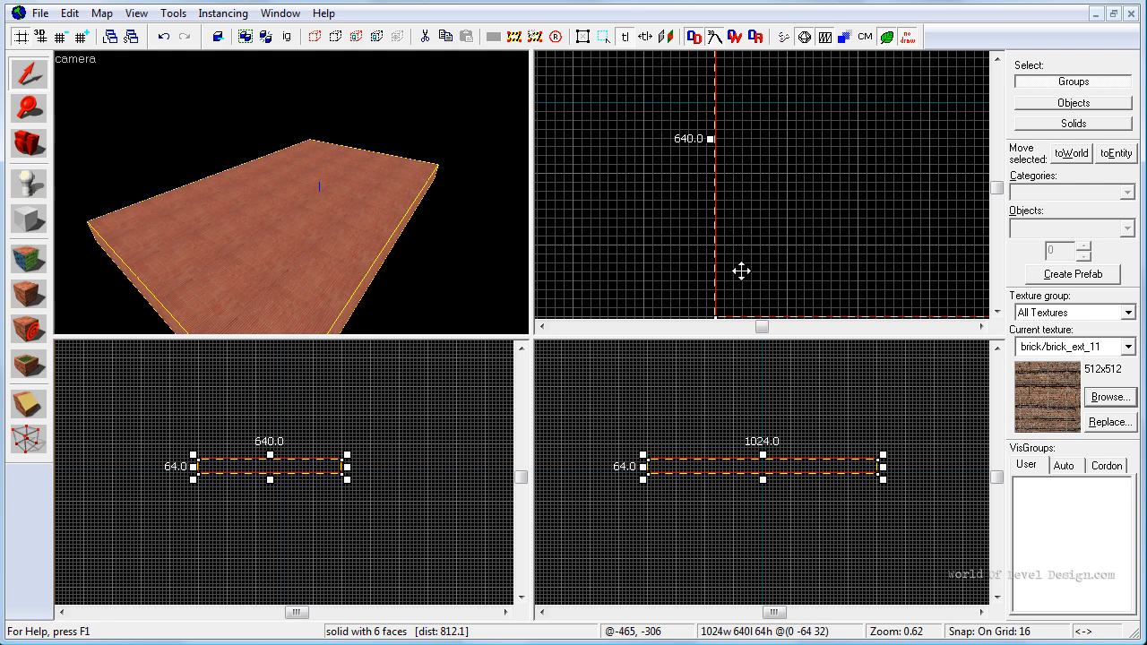
Switch the grid size between smaller and larger spacings and leave it at 32.
key(bracketleft)
key(bracketright)
key(bracketright)
key(bracketleft)
key(bracketleft)
key(bracketright)
key(bracketright)
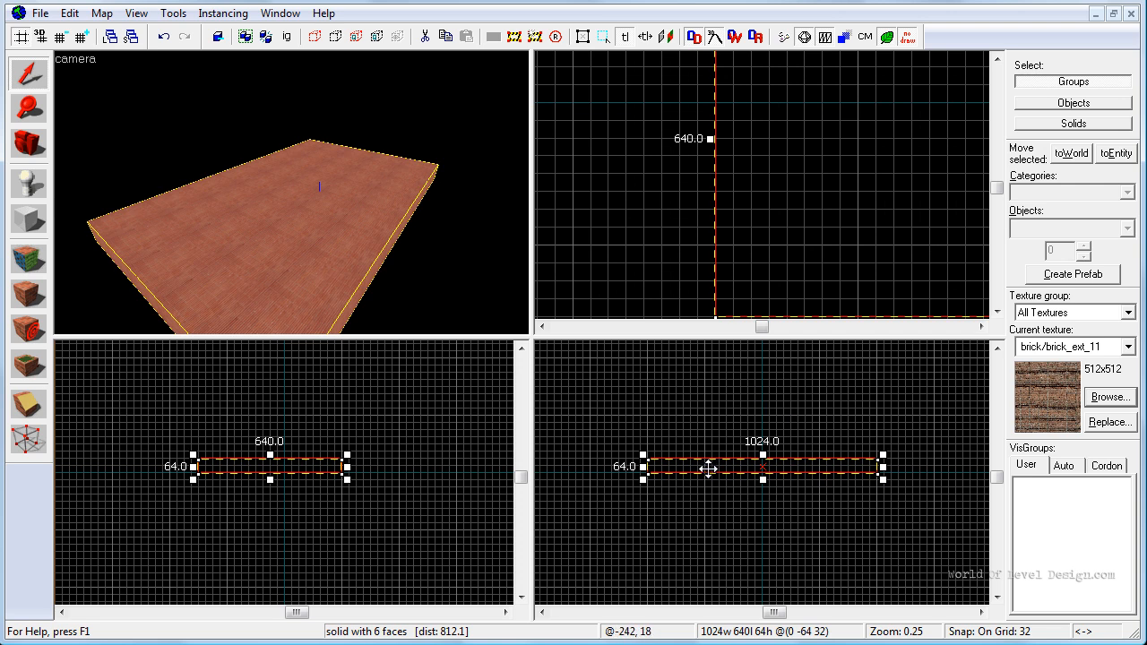
scroll(643, 459, up, 3)
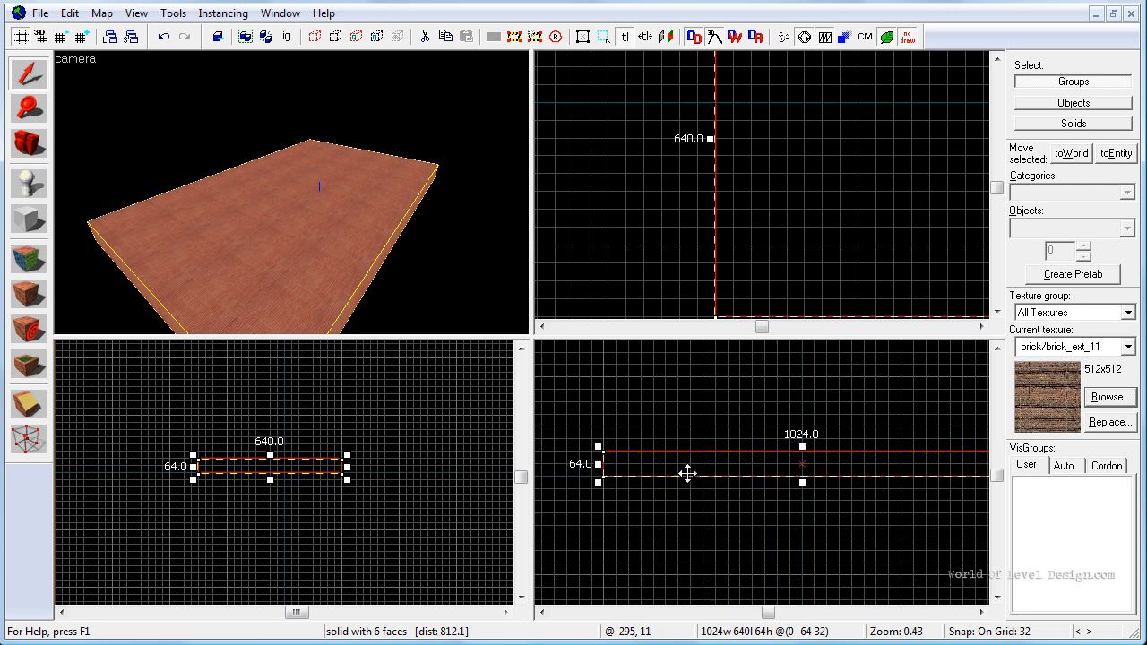
Select the block with the Selection tool and activate the Entity tool.
click(101, 12)
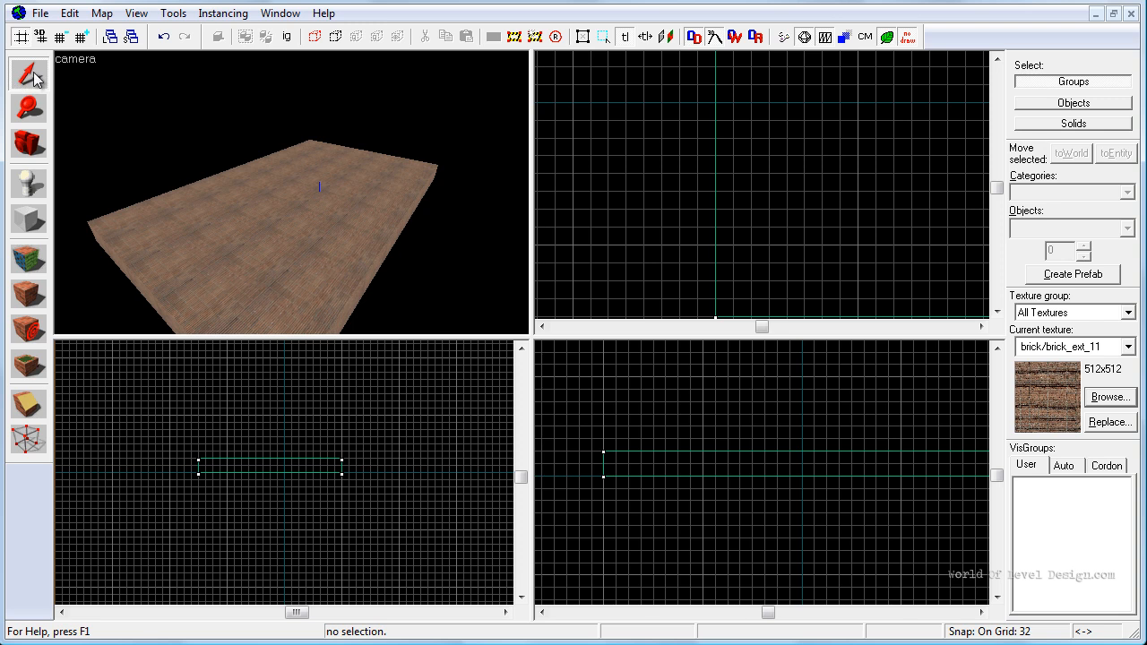
click(298, 225)
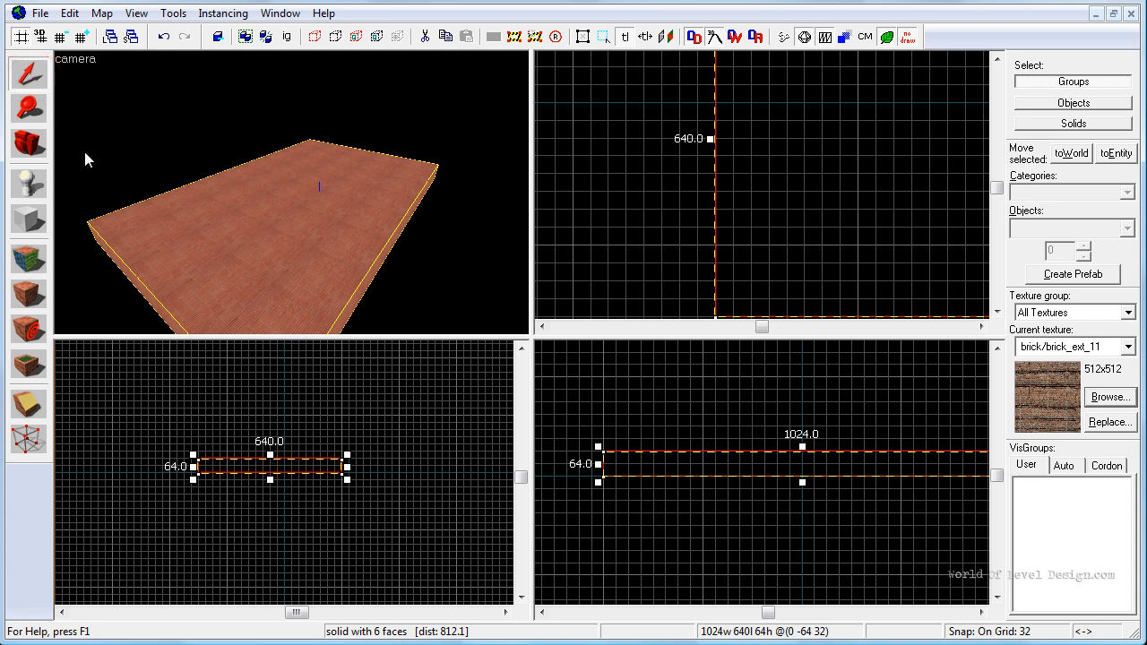
click(26, 186)
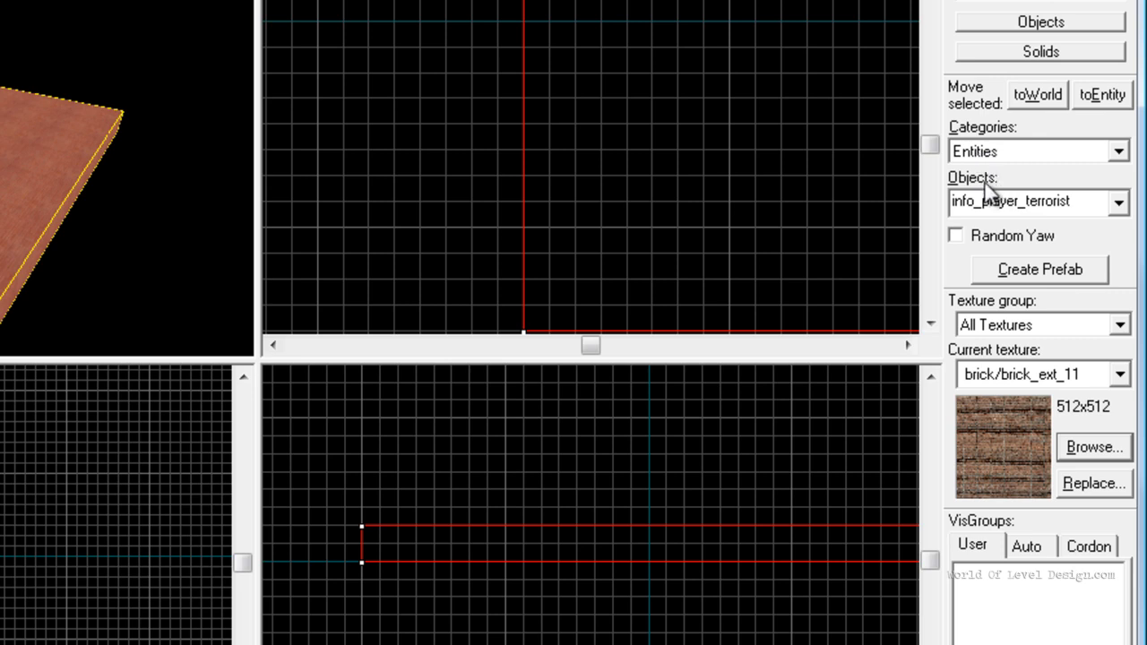
Choose info_player_counterterrorist as the entity object for placement.
click(1118, 202)
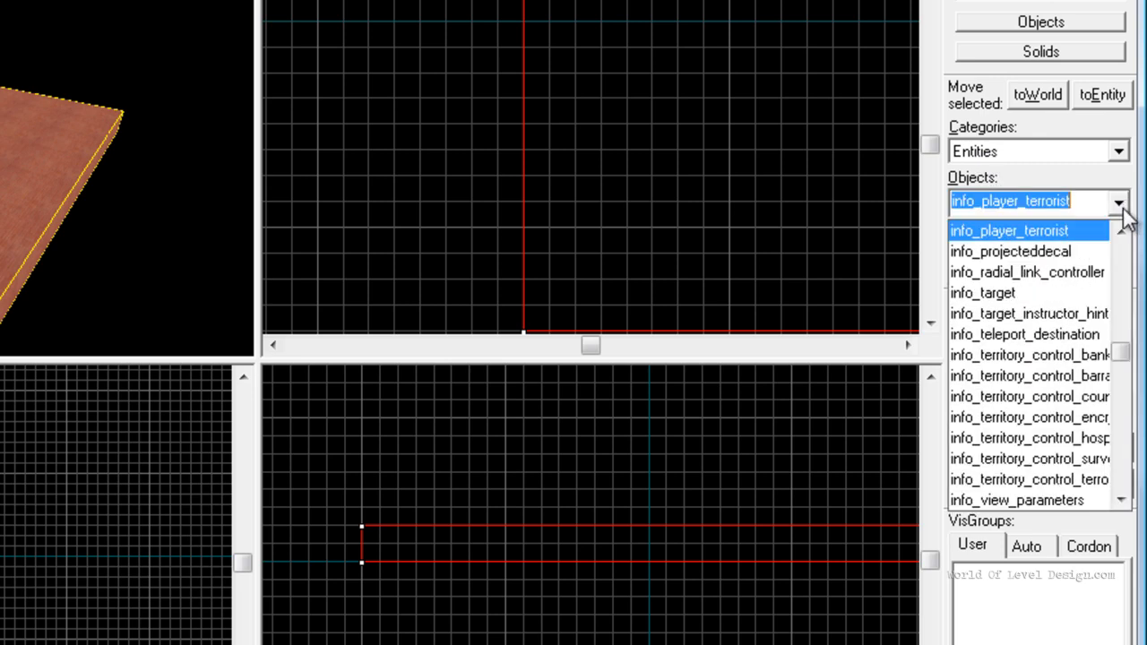
drag(1128, 370, 1142, 285)
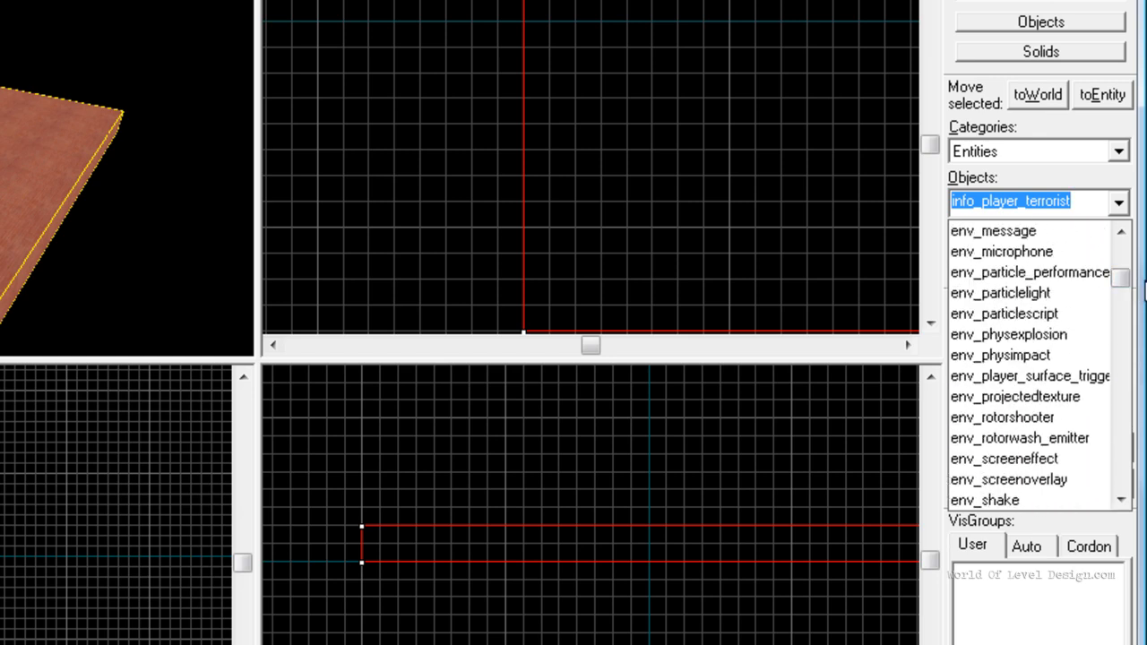
drag(1127, 285, 1145, 352)
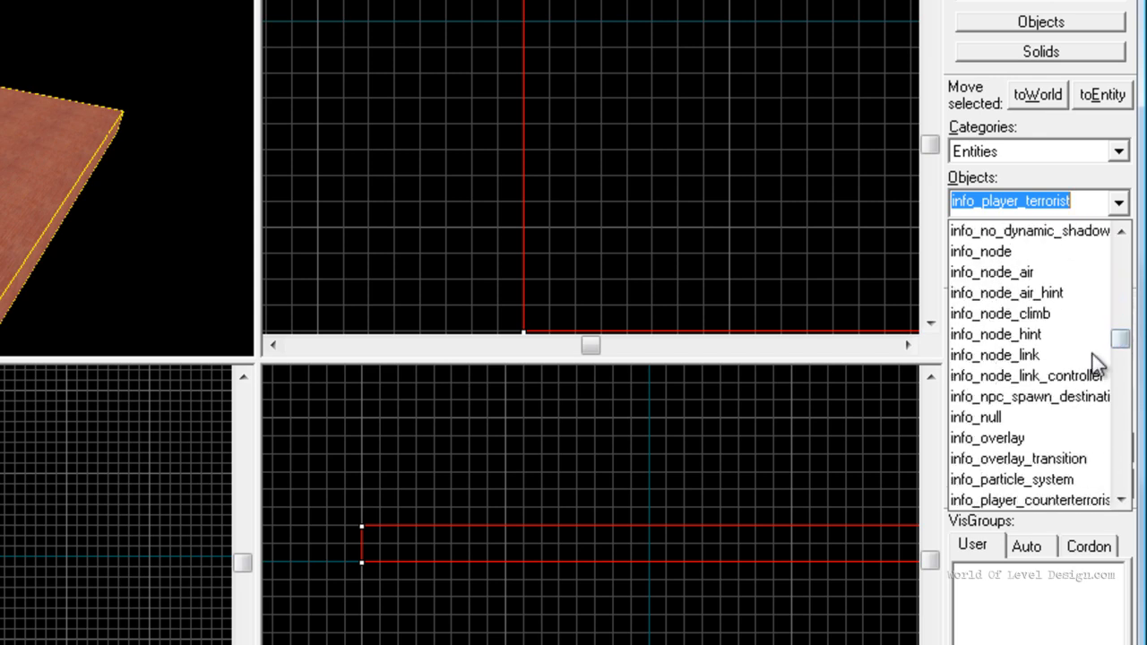
scroll(1004, 413, up, 4)
scroll(1028, 231, up, 7)
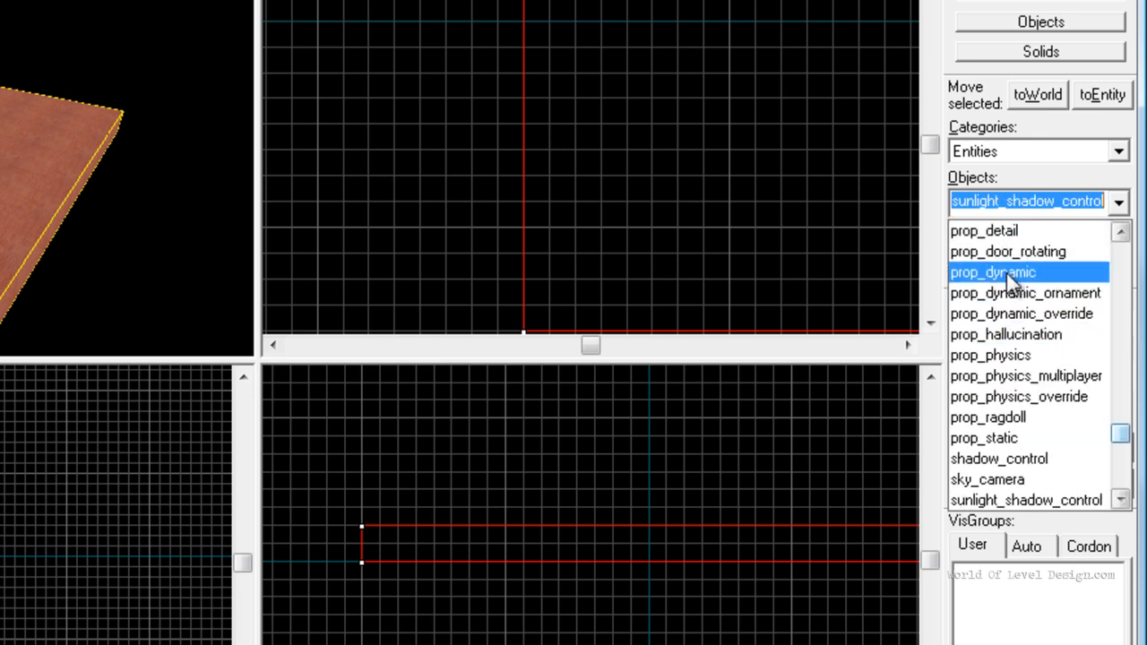
text(i)
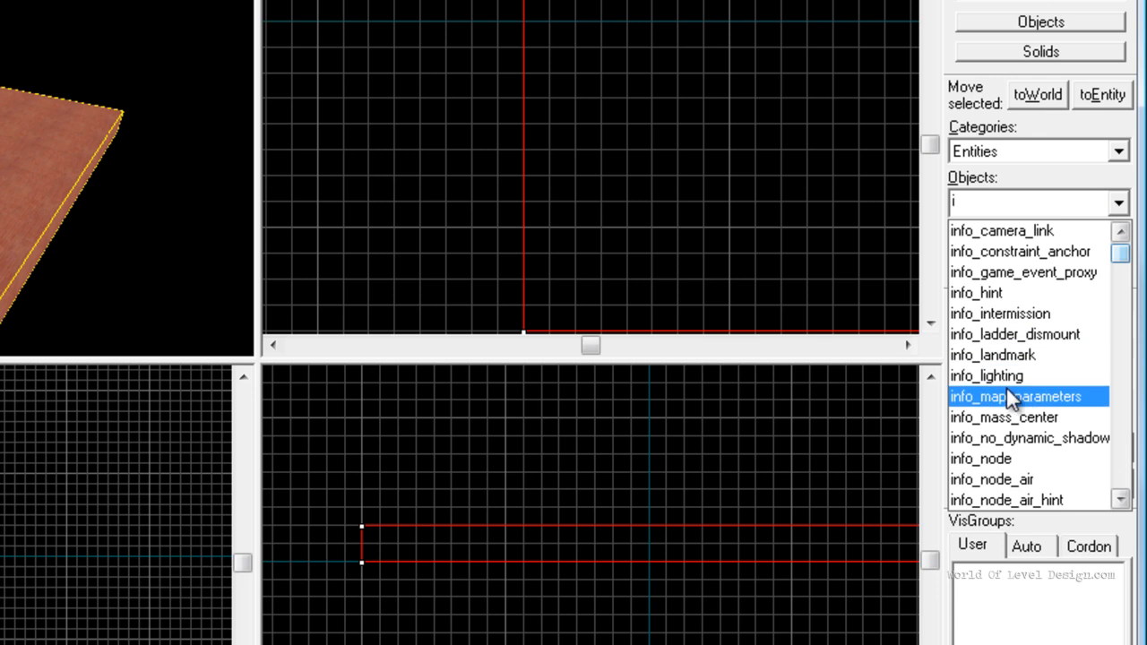
scroll(1040, 394, down, 5)
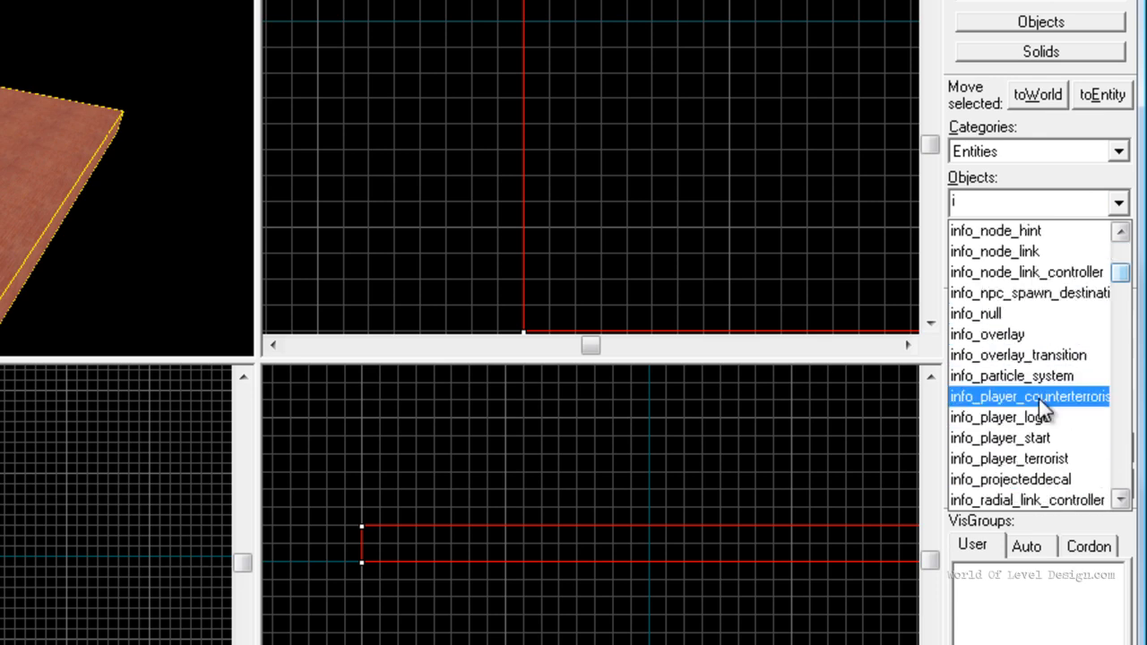
click(1044, 404)
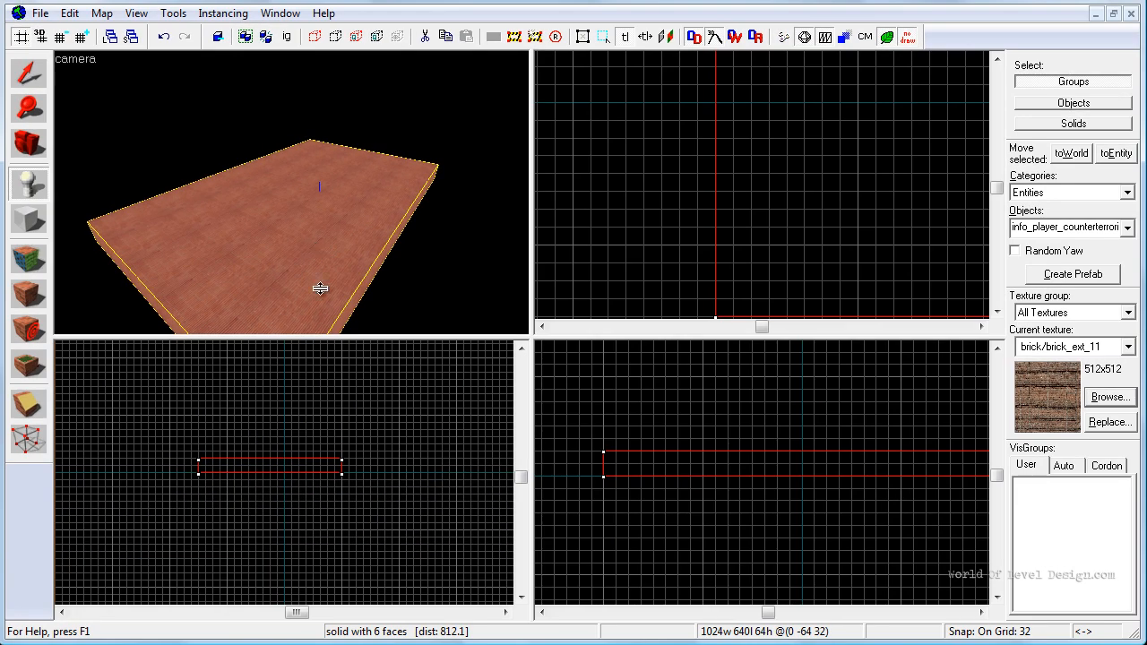
Place two counter-terrorist spawn entities on top of the floor block and return to the Selection tool.
click(317, 249)
click(289, 224)
click(28, 73)
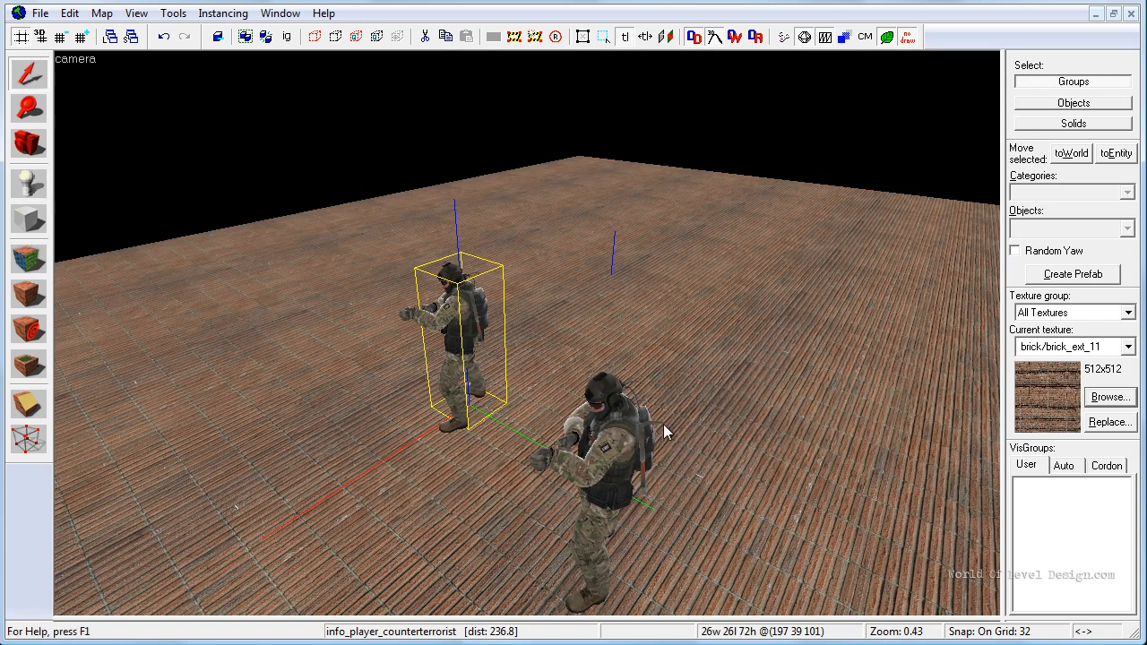
Select the two counter-terrorist spawn entities in turn in the camera view and clear the selection.
click(606, 438)
click(456, 296)
click(633, 430)
click(736, 297)
key(Escape)
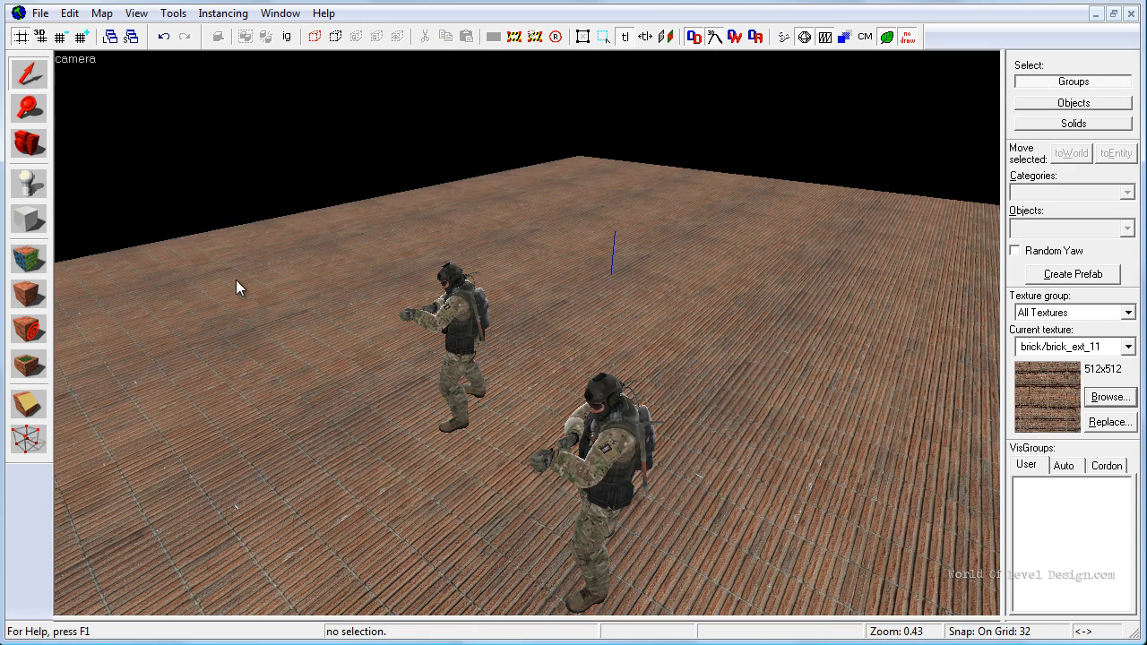
click(442, 300)
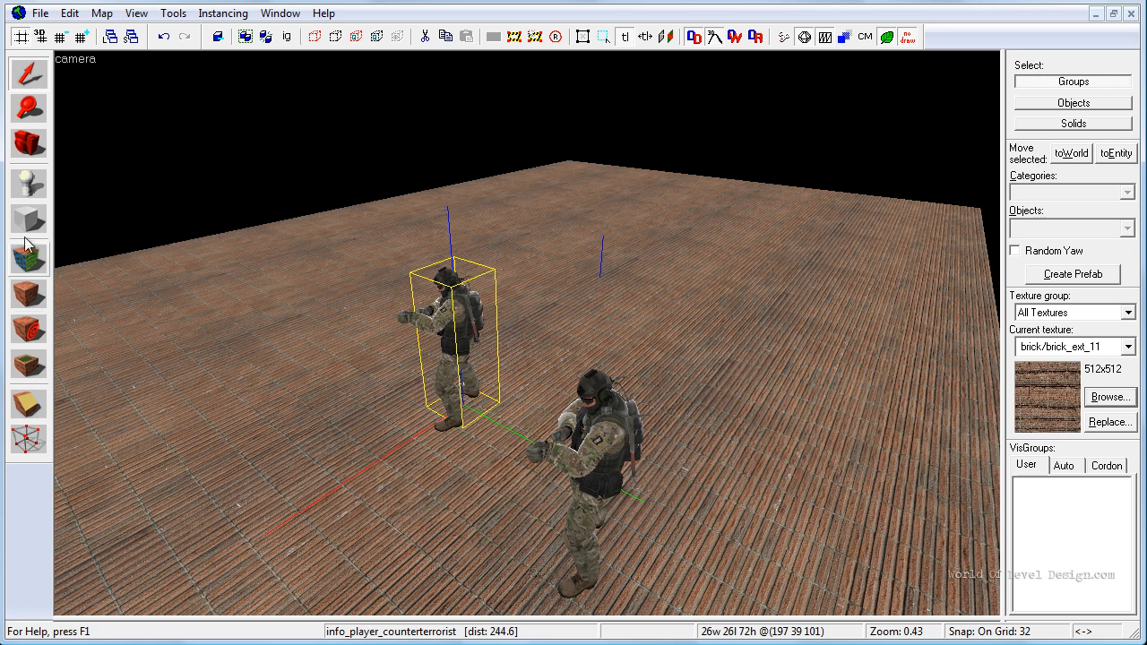
key(Escape)
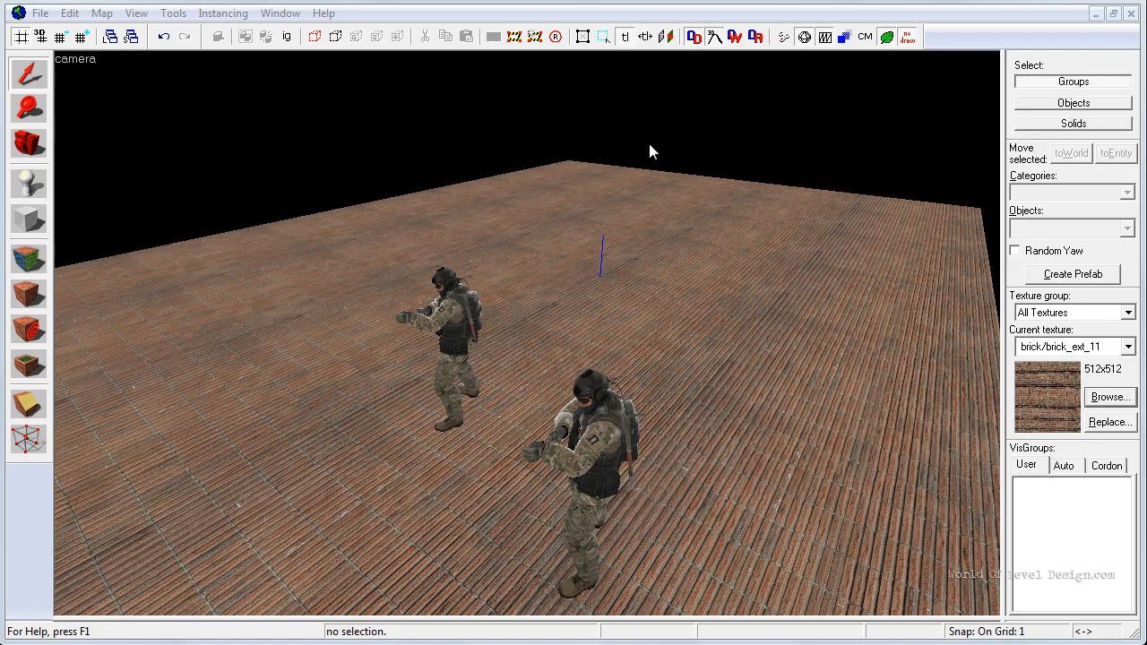
Create a wall block 1024 wide, 64 long and 416 high along the edge of the floor with the Block tool.
click(776, 434)
key(z)
key(d)
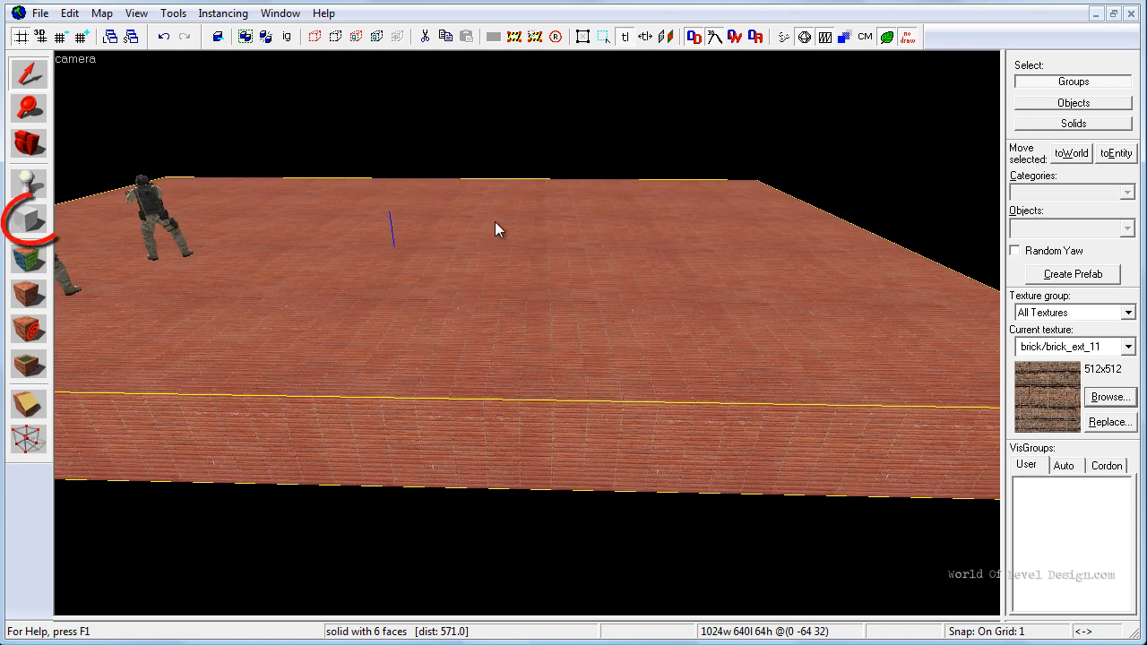
click(29, 221)
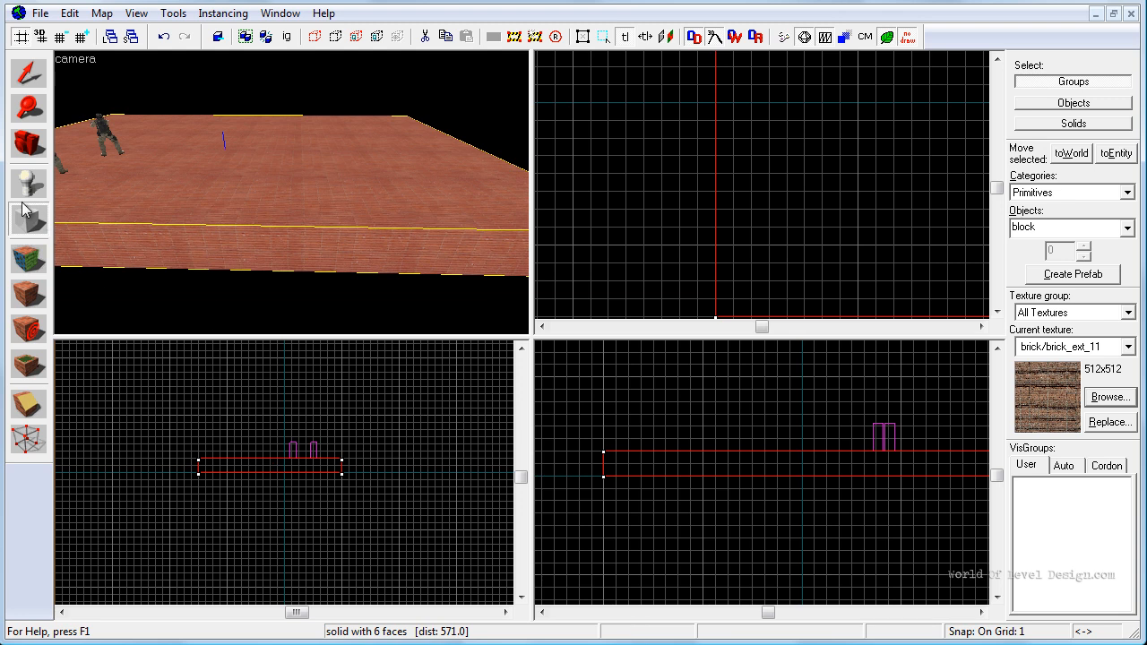
drag(352, 385, 366, 479)
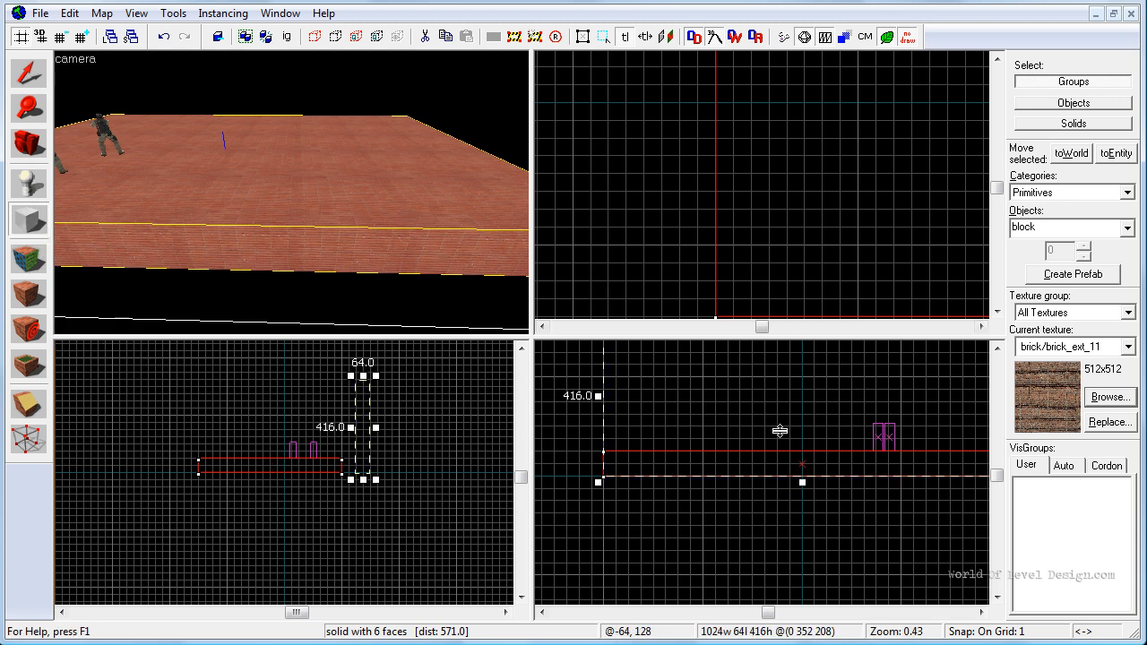
scroll(779, 431, down, 2)
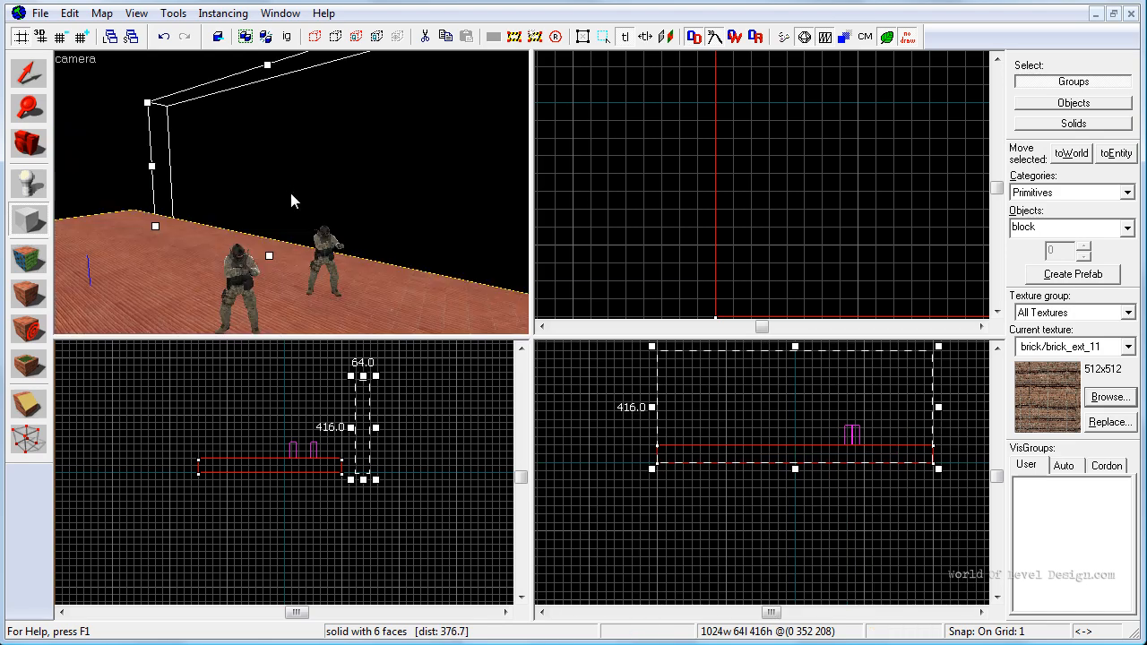
key(Return)
Maximize the camera view and fly around to examine the new wall block.
key(shift+z)
key(z)
key(s)
key(d)
key(z)
key(z)
key(w)
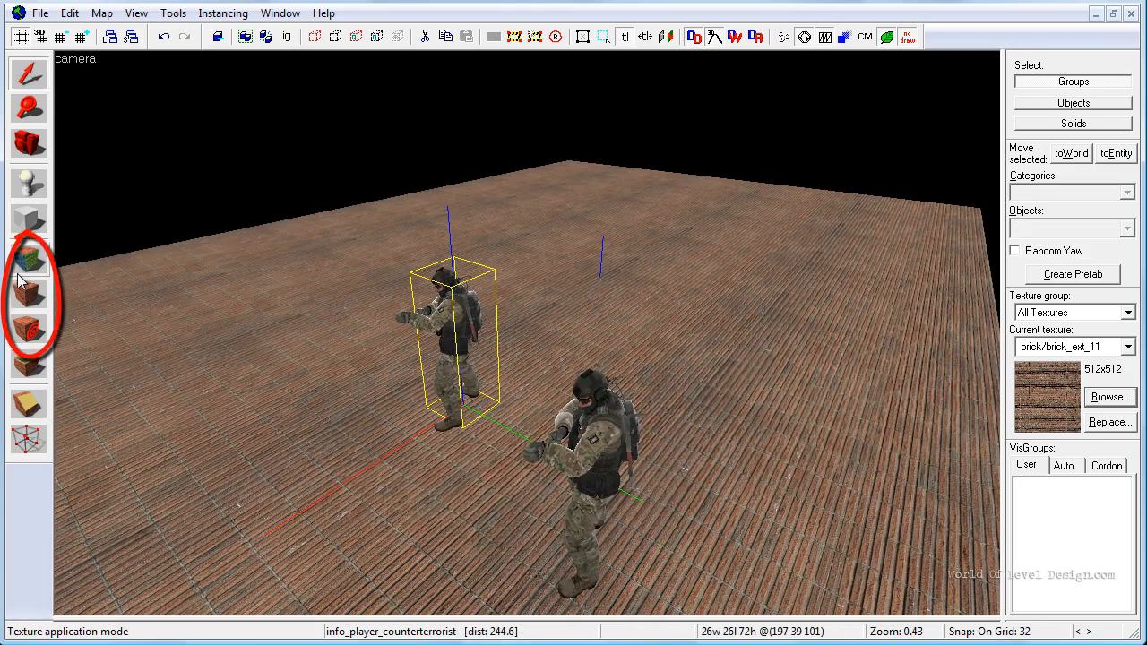
Select the floor's top face with the texture application tool, examine the texture browser and displacement options, and close the Face Edit Sheet.
key(Escape)
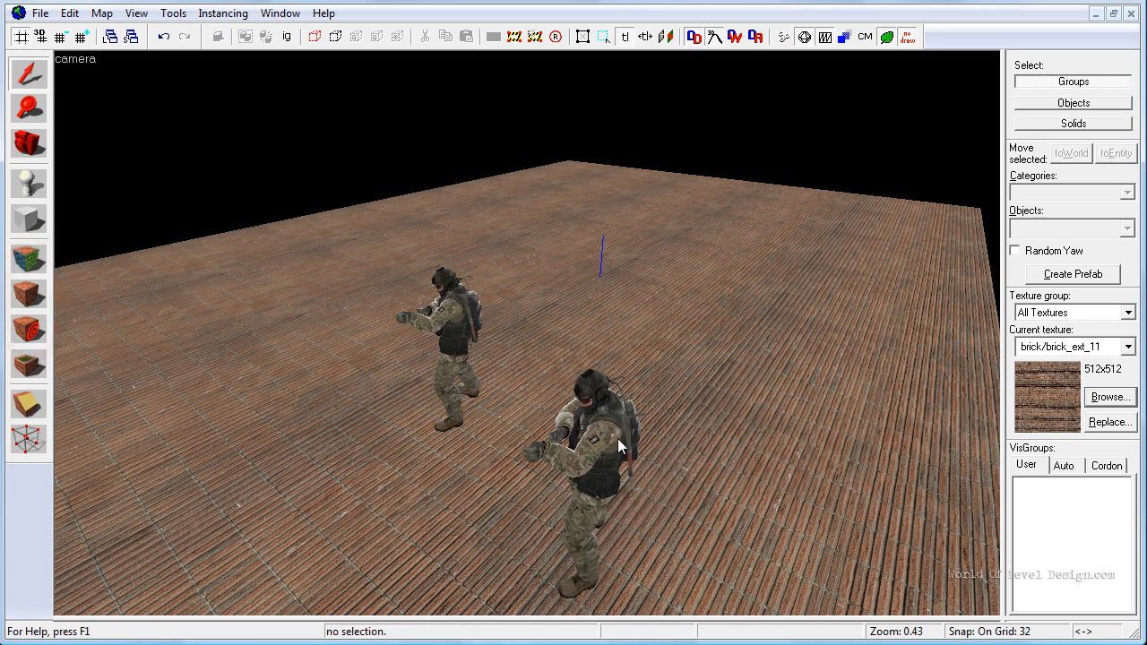
click(28, 258)
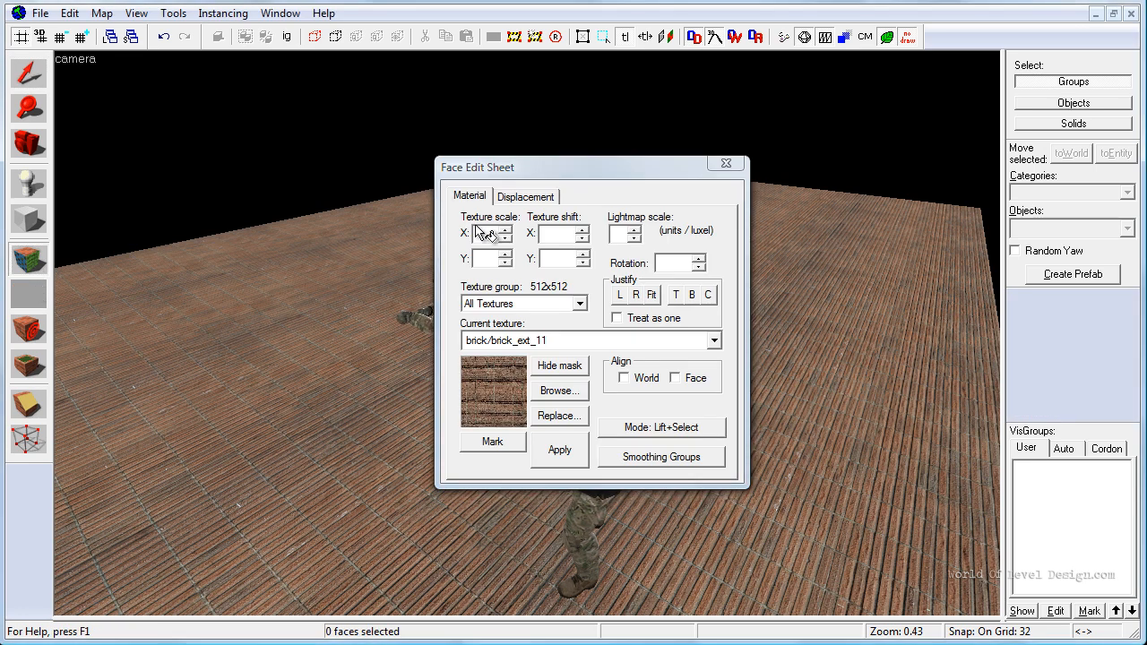
click(238, 404)
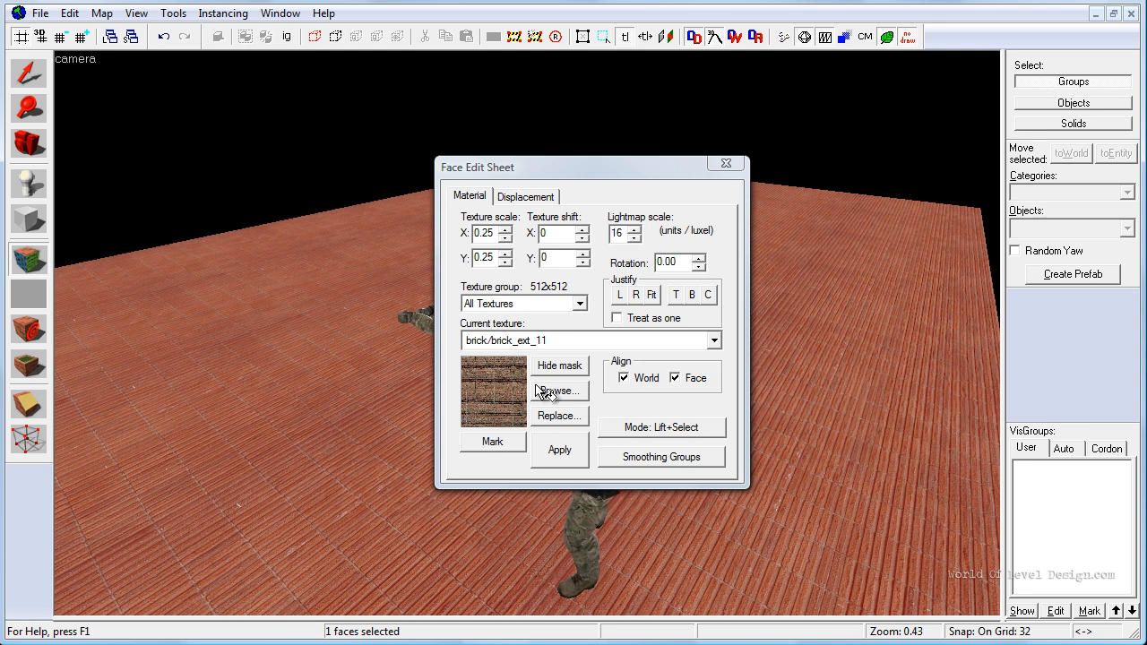
click(573, 393)
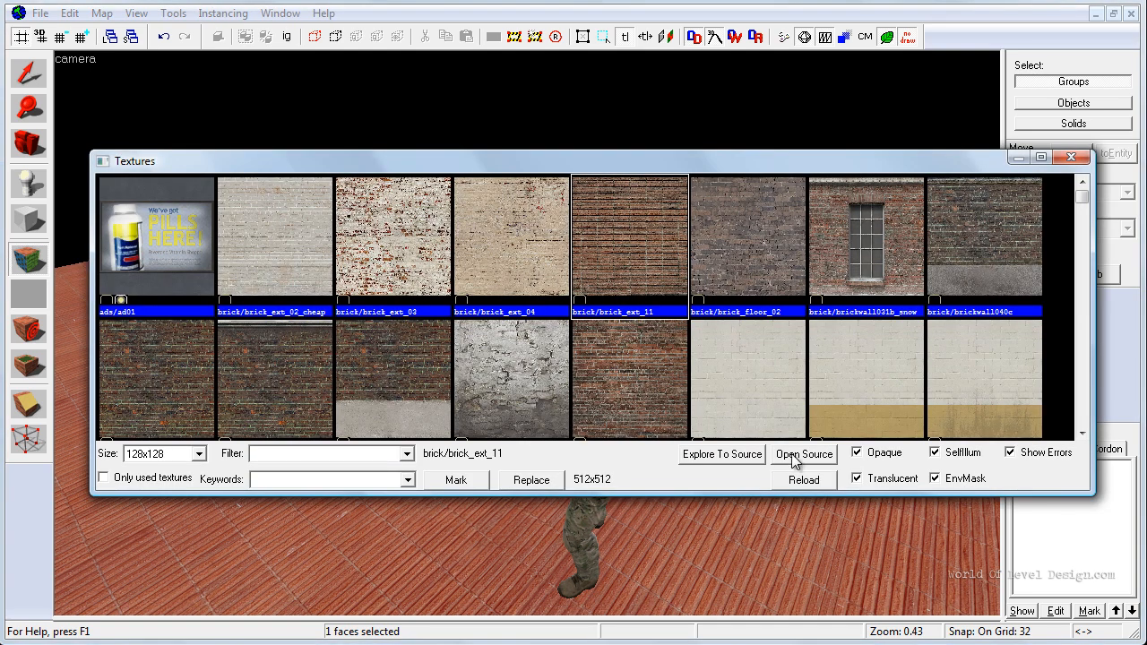
drag(1081, 199, 1085, 154)
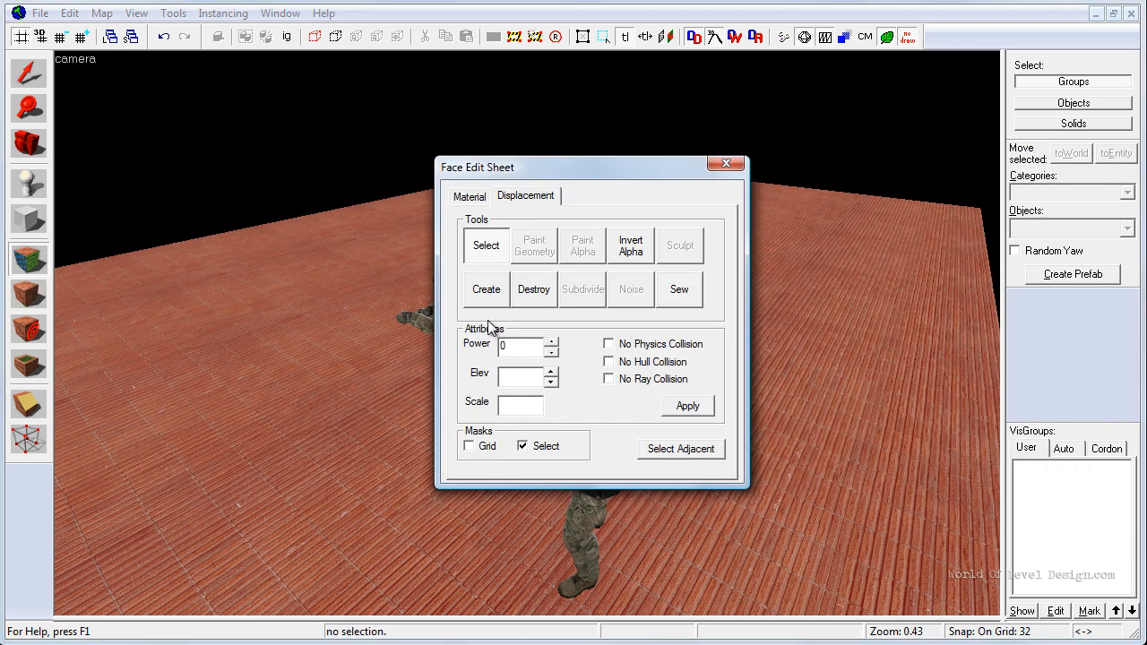
click(728, 164)
Reopen the Face Edit Sheet, view the texture browser from it, and close both windows.
click(30, 260)
click(558, 389)
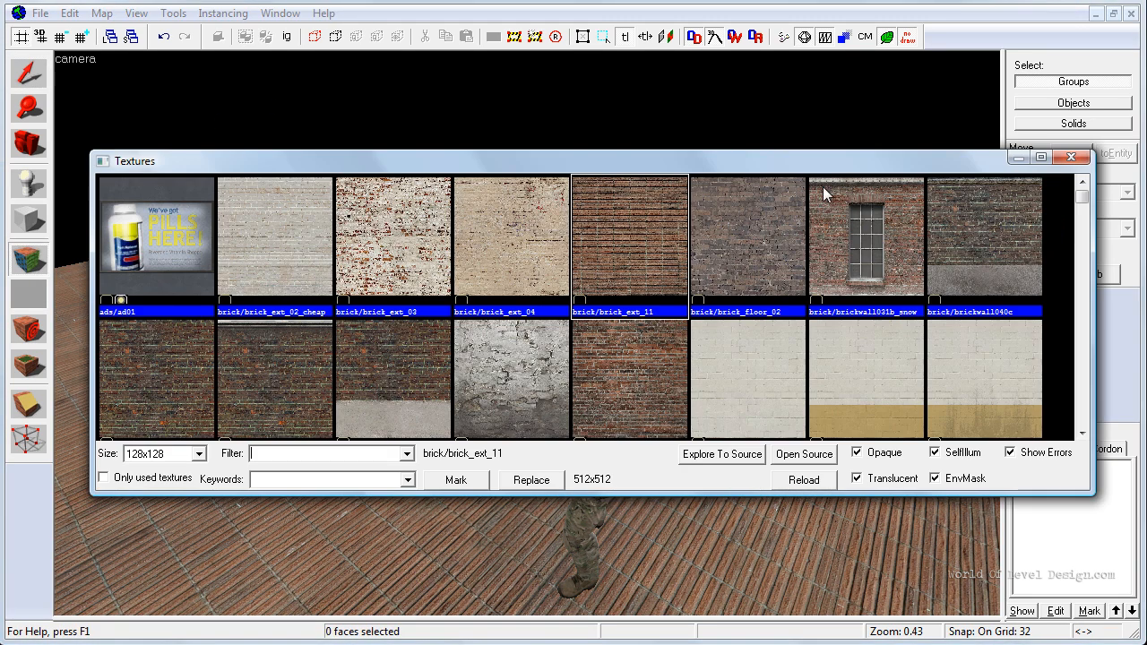
click(1071, 156)
click(733, 163)
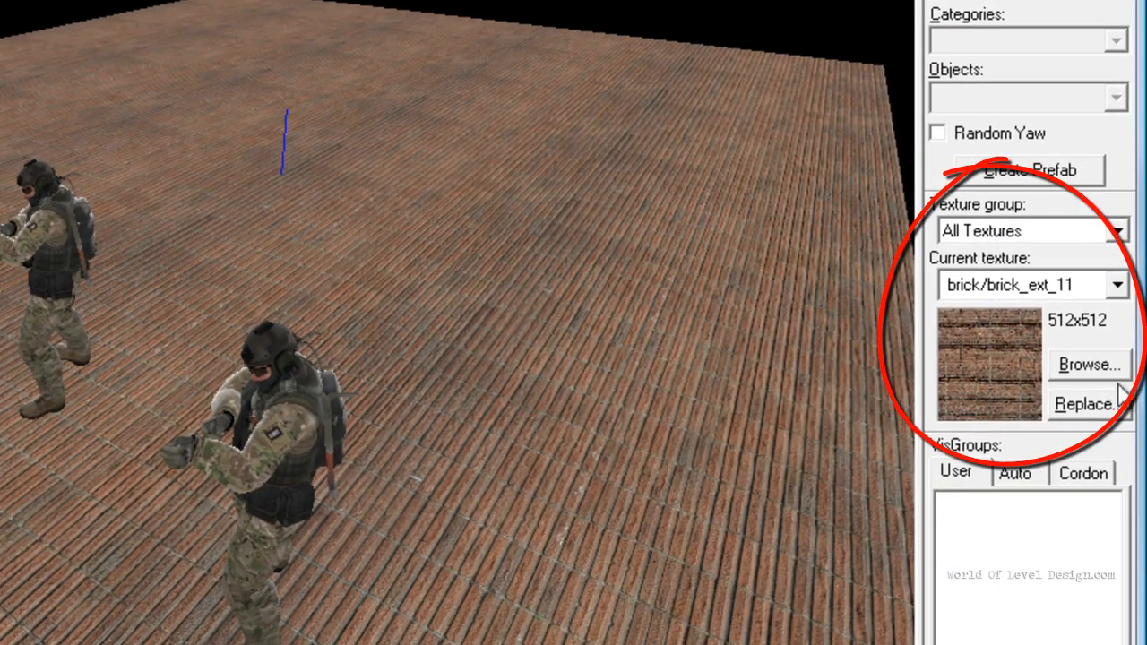
Browse the available textures directly from the current texture setting and close the browser without choosing one.
click(1092, 365)
drag(1044, 48, 1049, 149)
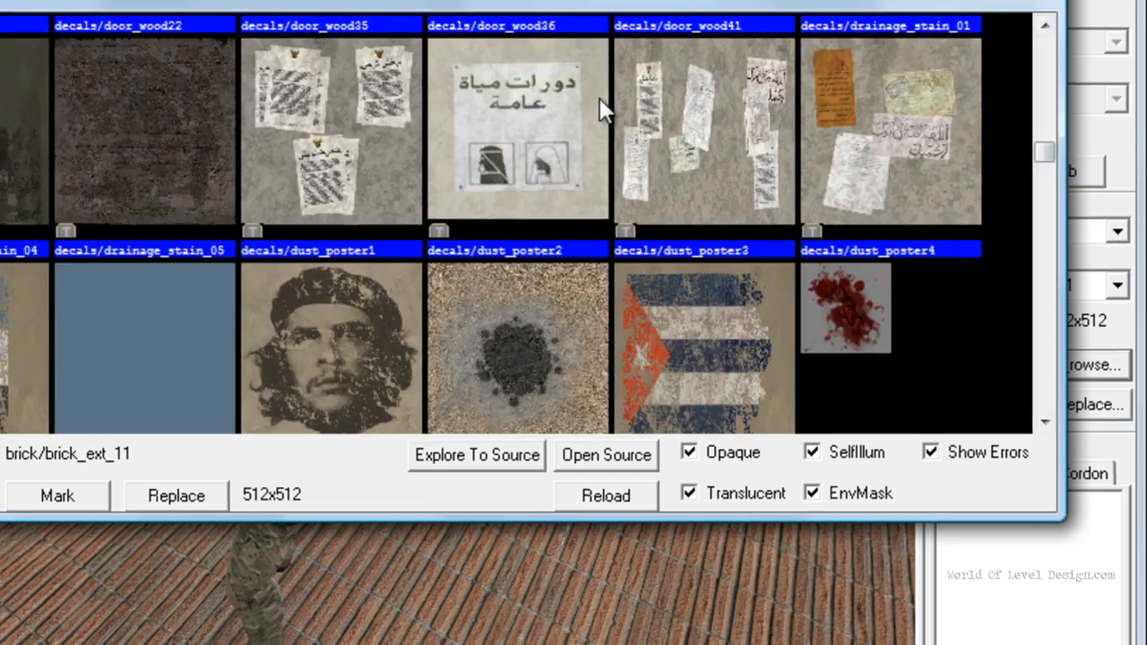
click(1058, 83)
Open and close the Face Edit Sheet twice, the second time through the Texture Application command.
click(27, 259)
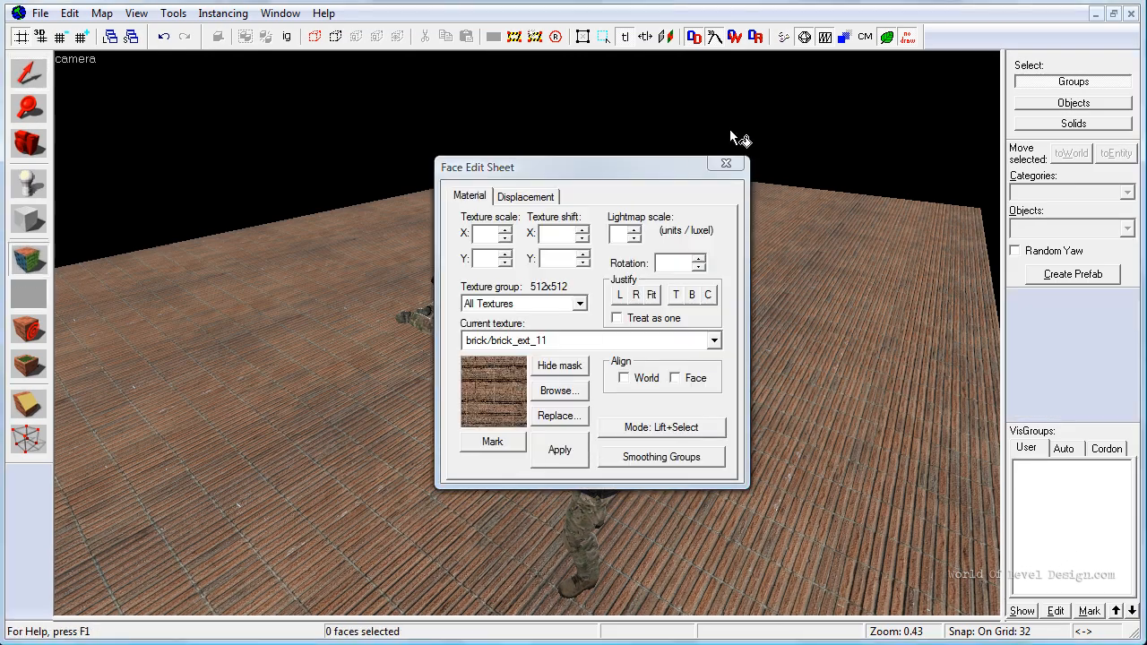
click(726, 164)
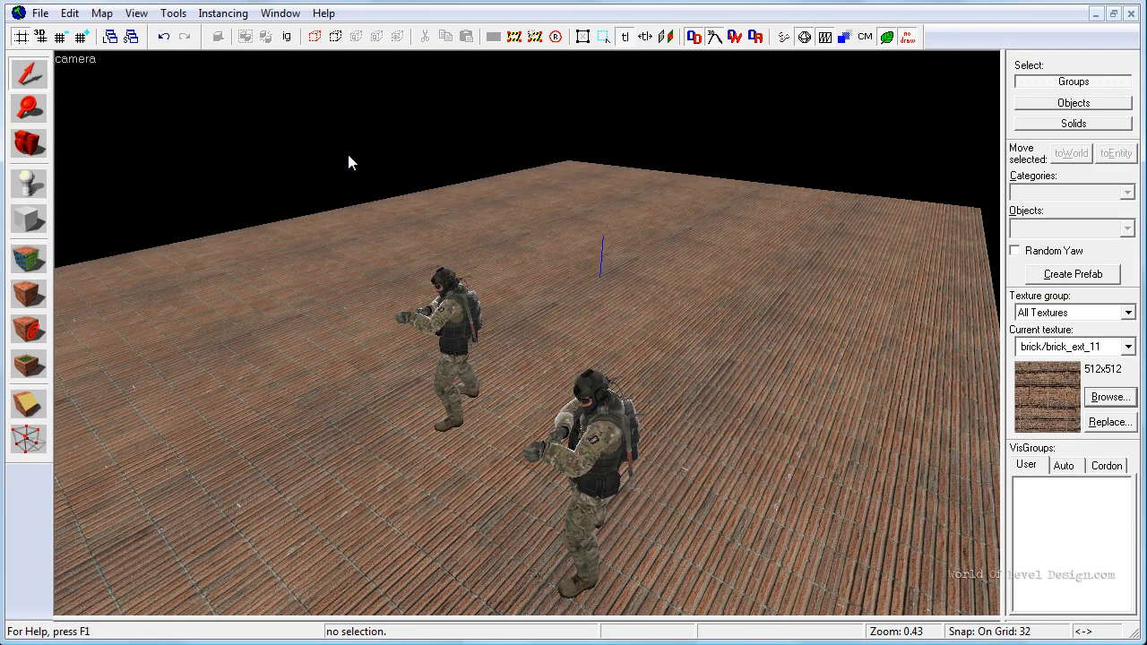
click(102, 14)
mouse_move(173, 13)
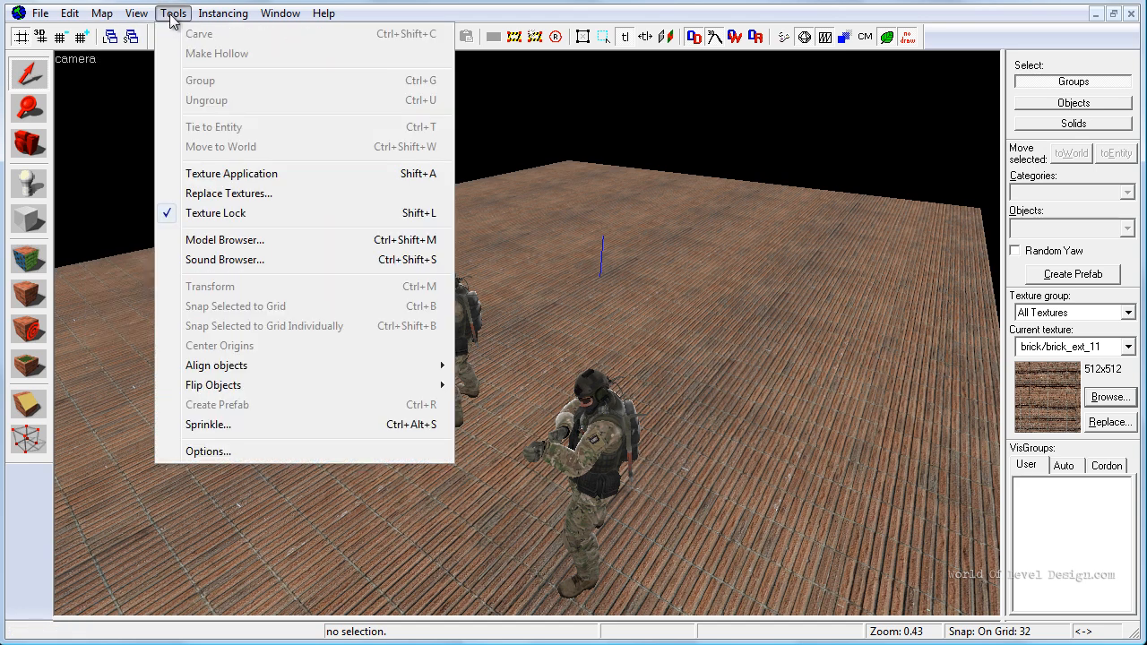
click(199, 174)
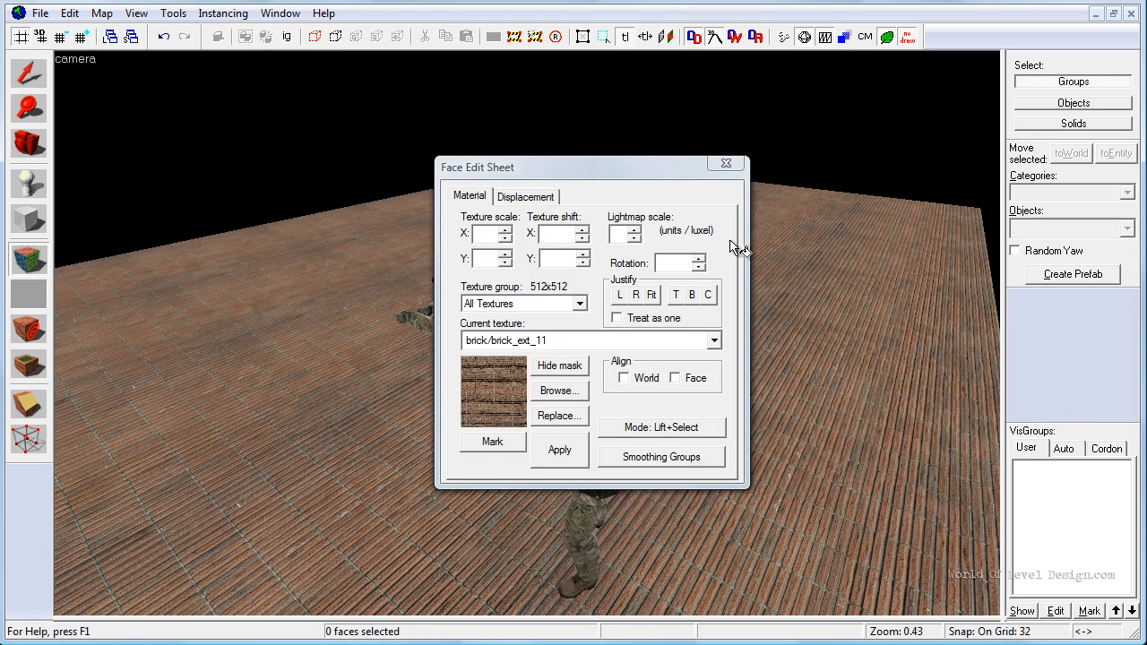
click(726, 164)
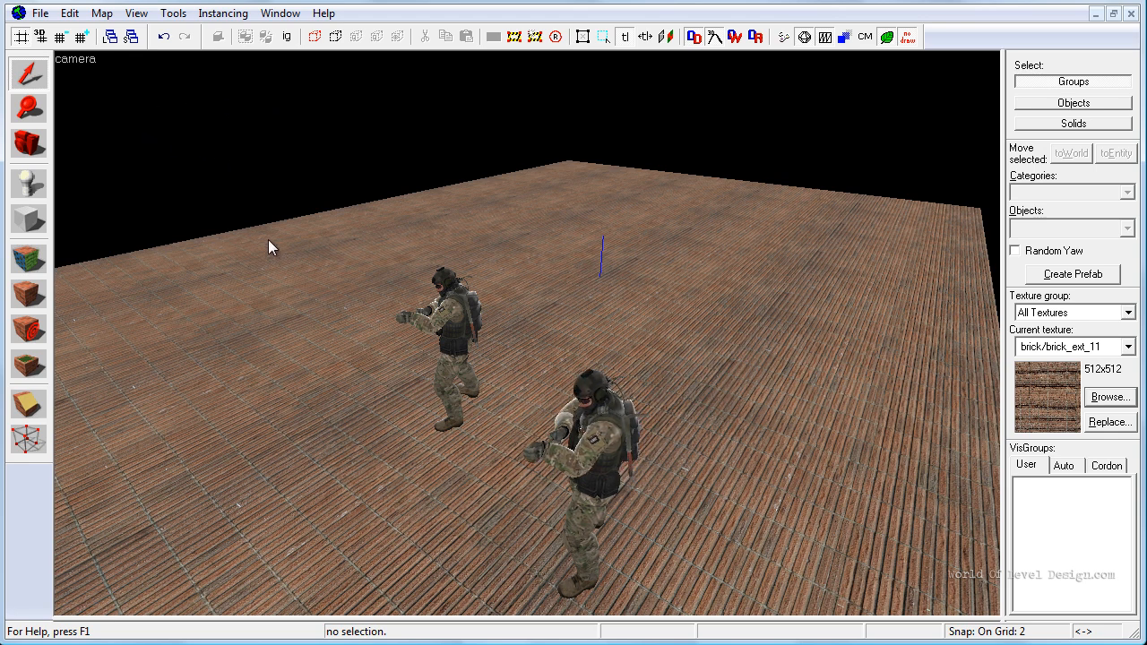
Open the map cs_office_main.vmf from the cs_office folder inside maps/instances.
click(40, 12)
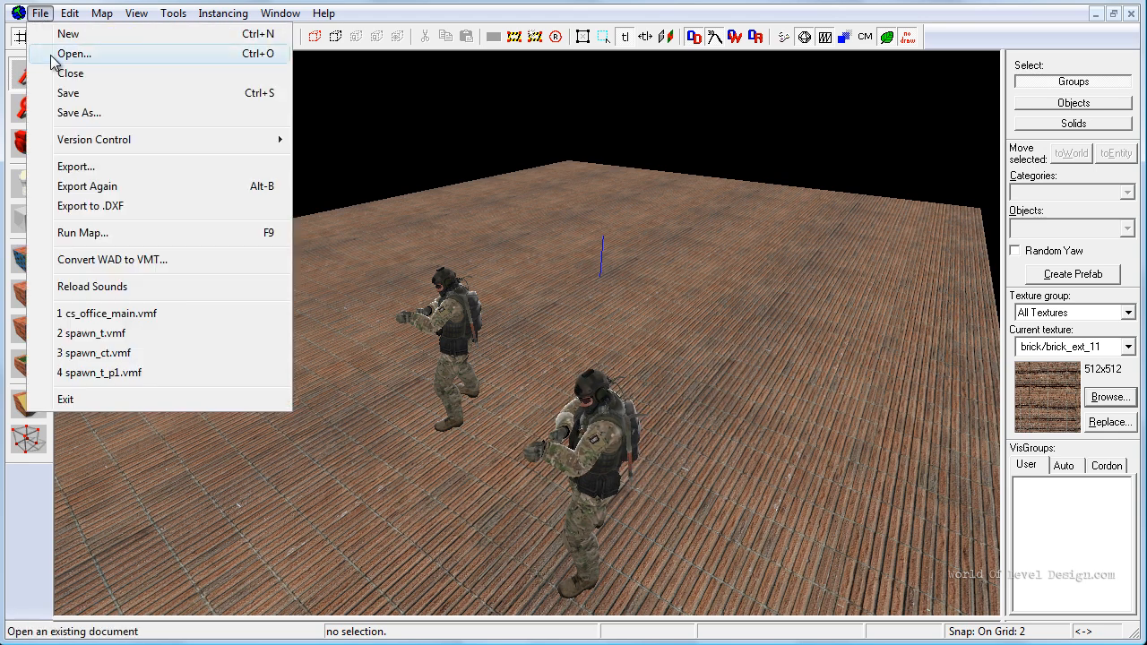
click(54, 55)
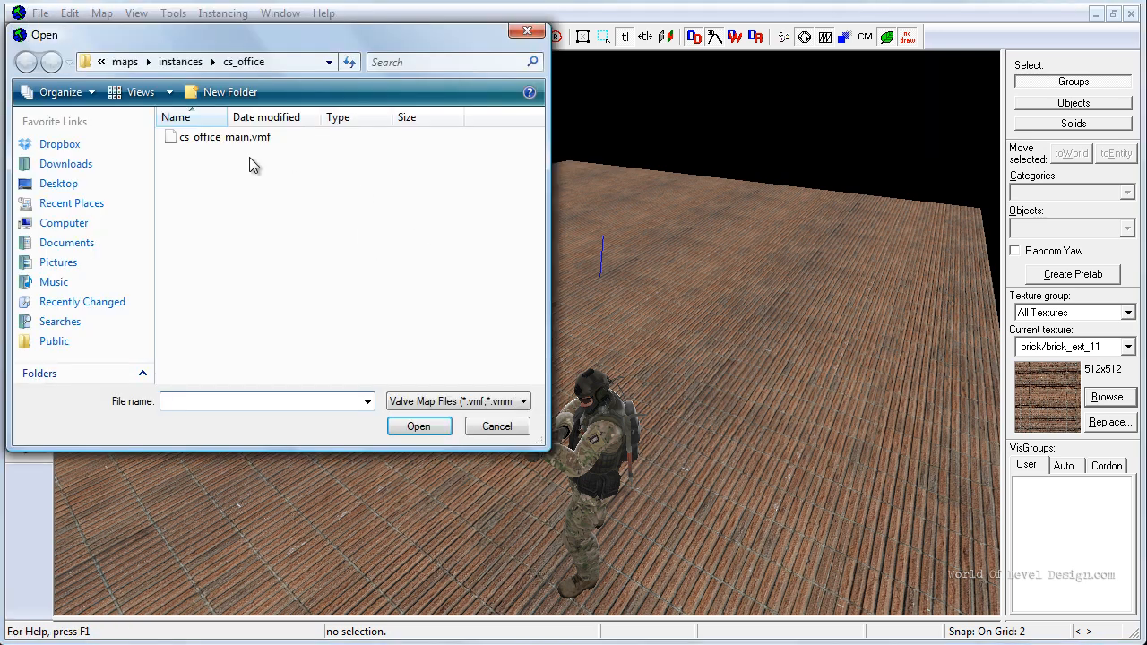
key(BackSpace)
key(BackSpace)
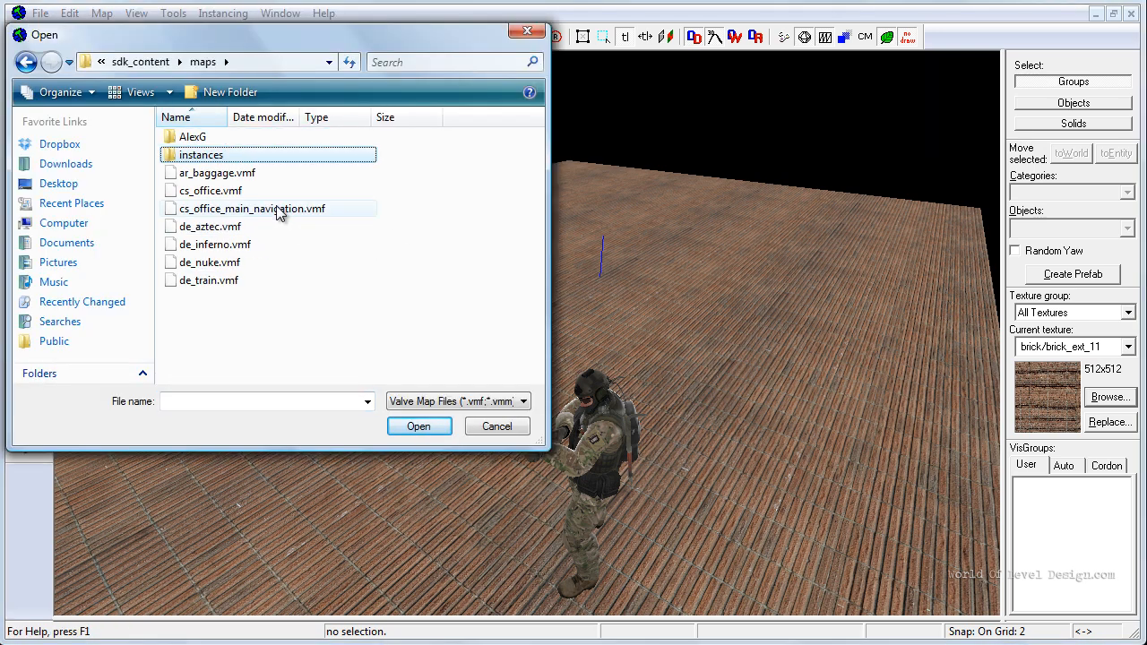
double_click(213, 159)
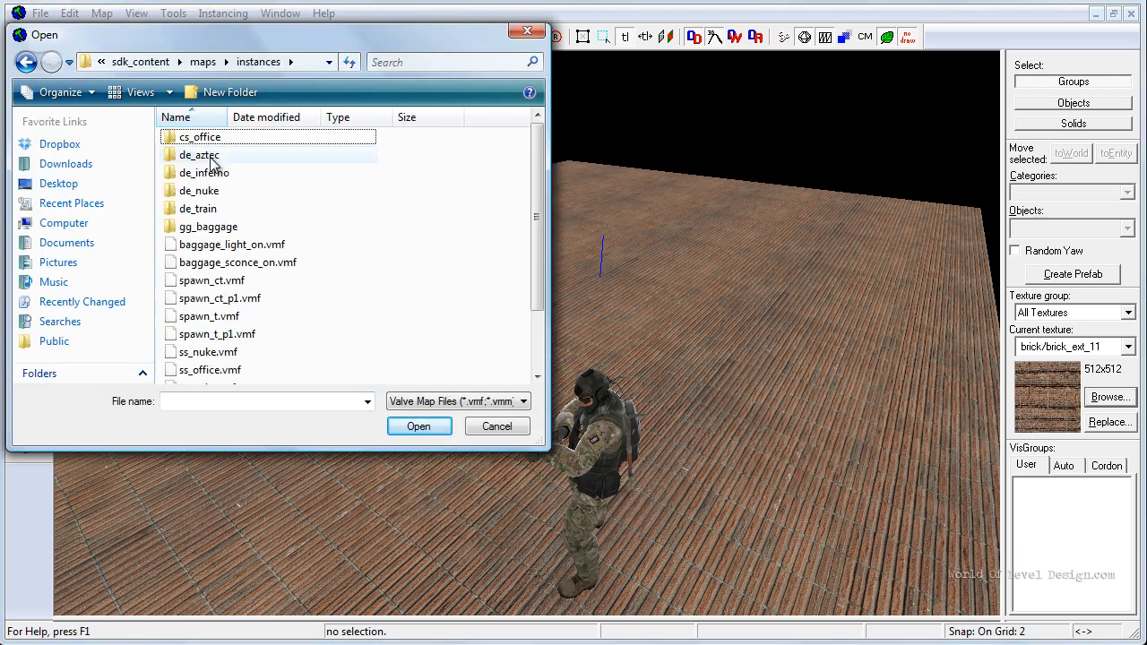
double_click(197, 140)
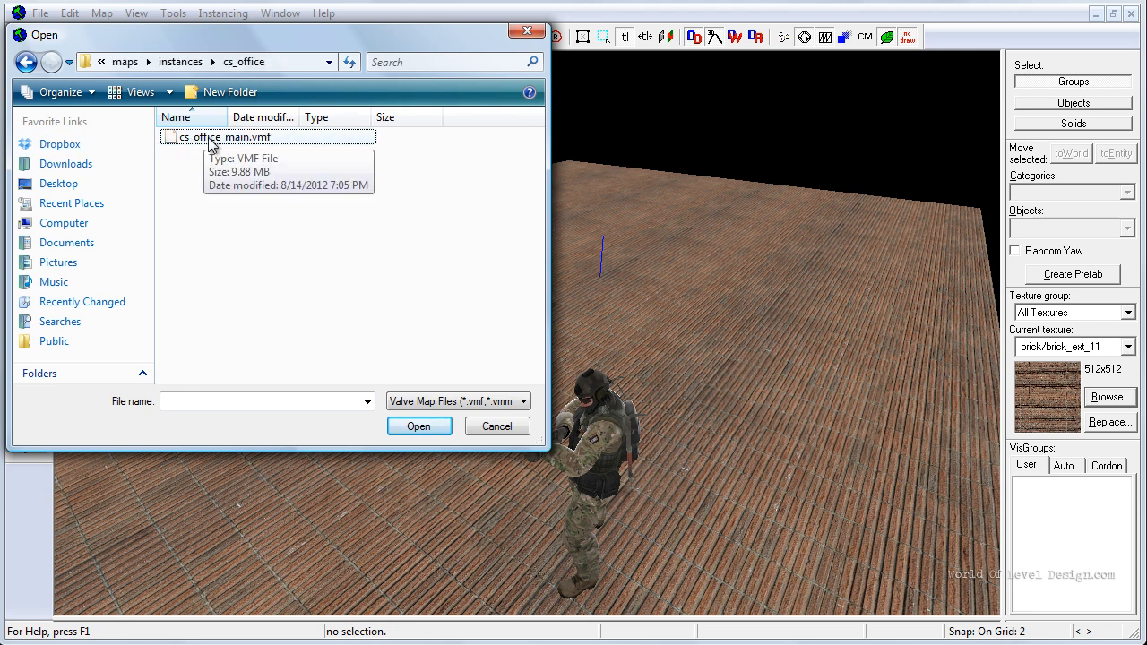
double_click(207, 139)
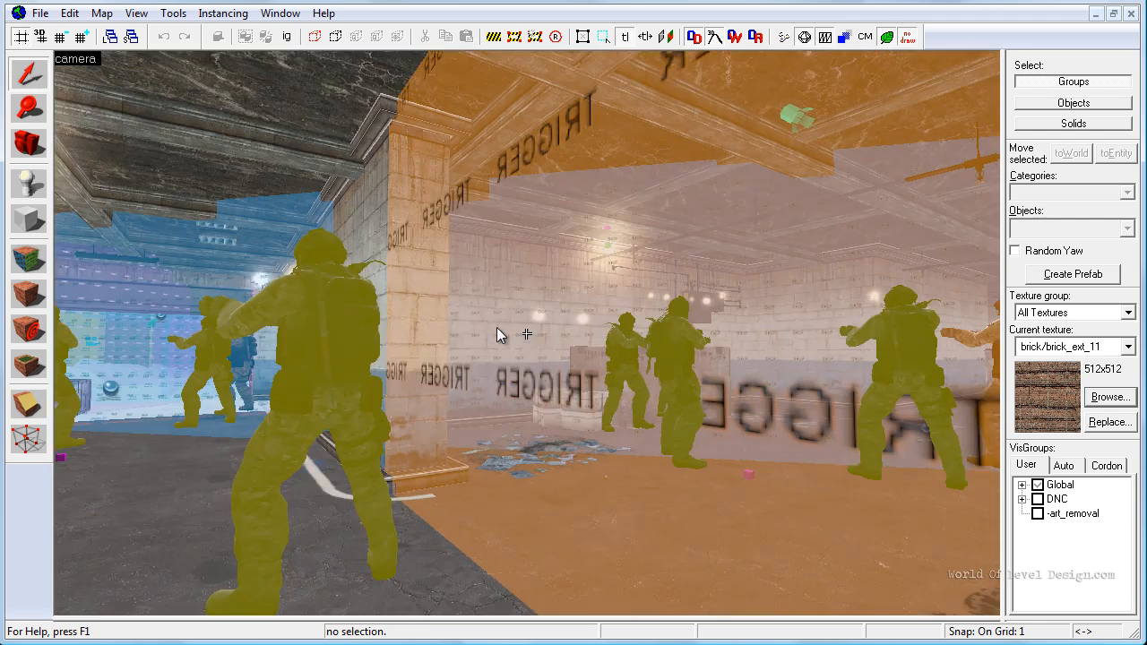
Toggle the Global user VisGroup off and back on to compare what it hides in the map.
key(Left)
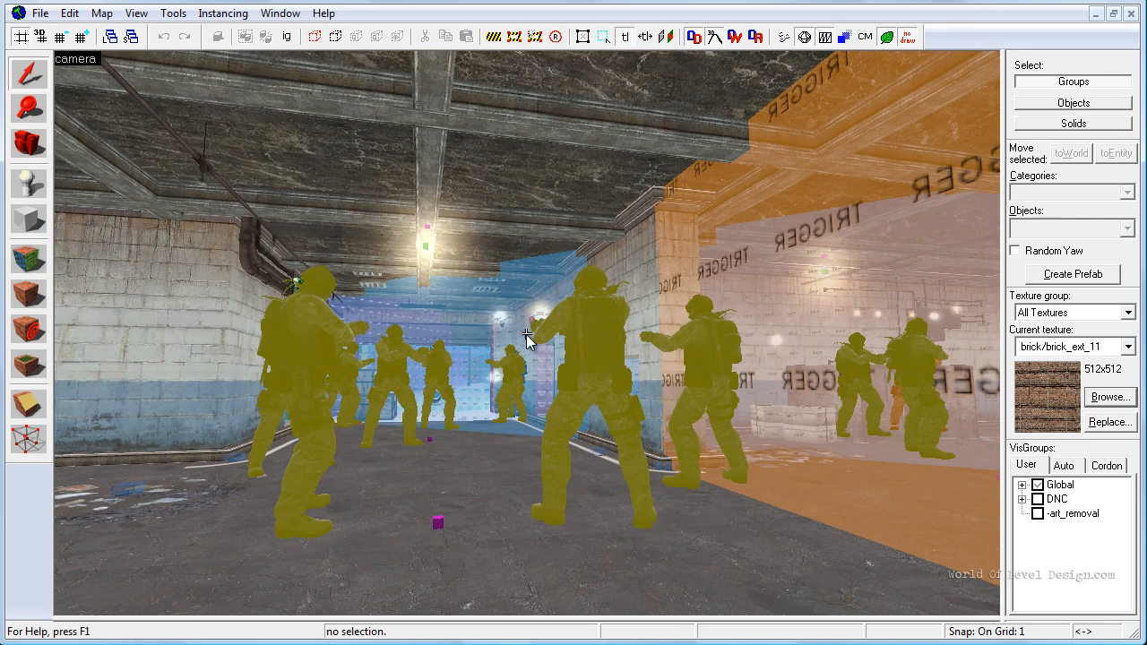
key(z)
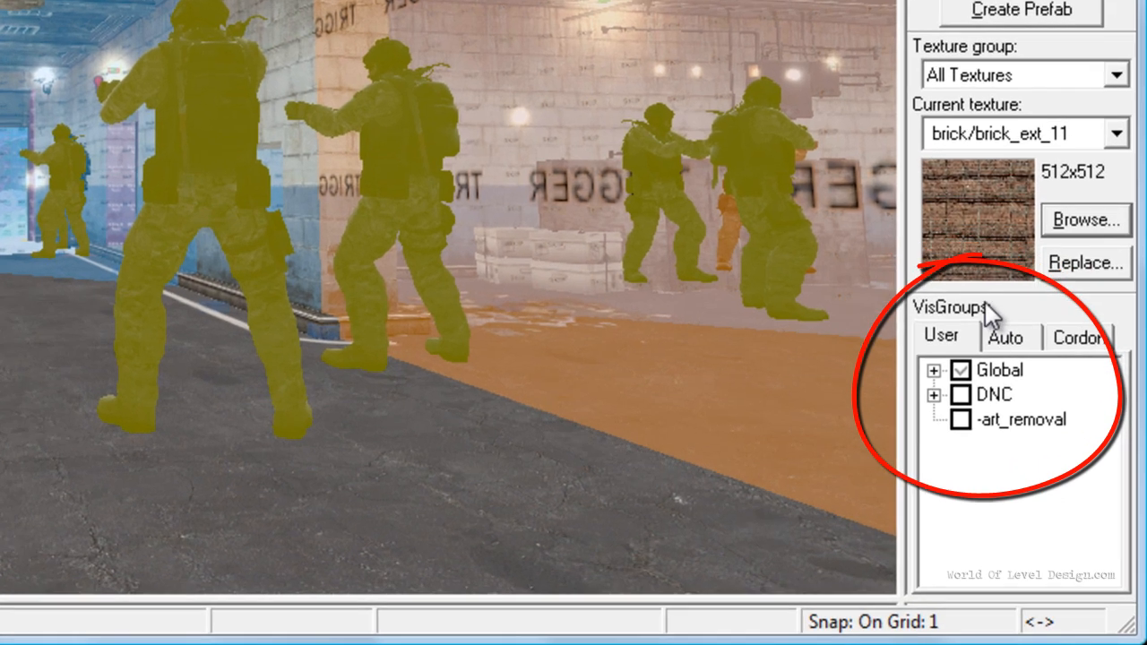
click(941, 339)
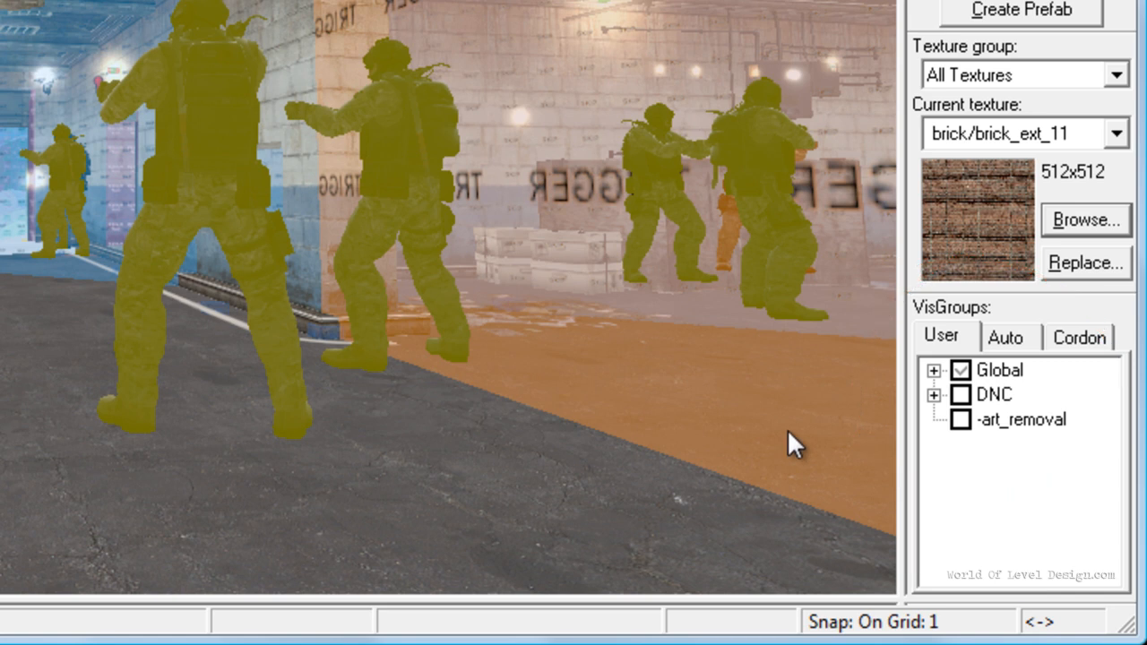
click(962, 371)
click(962, 371)
Hide the trigger volumes and the Hint, Invisible, Ladder and Areaportal automatic VisGroups, and return to the user VisGroups.
click(1007, 338)
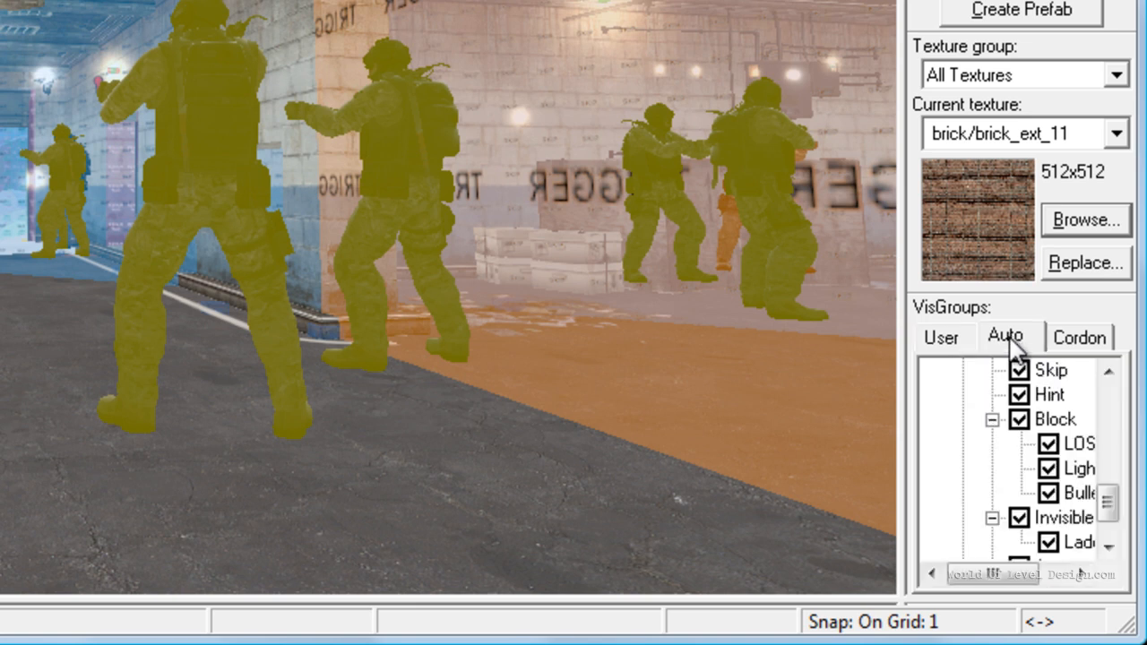
drag(1108, 384, 1113, 428)
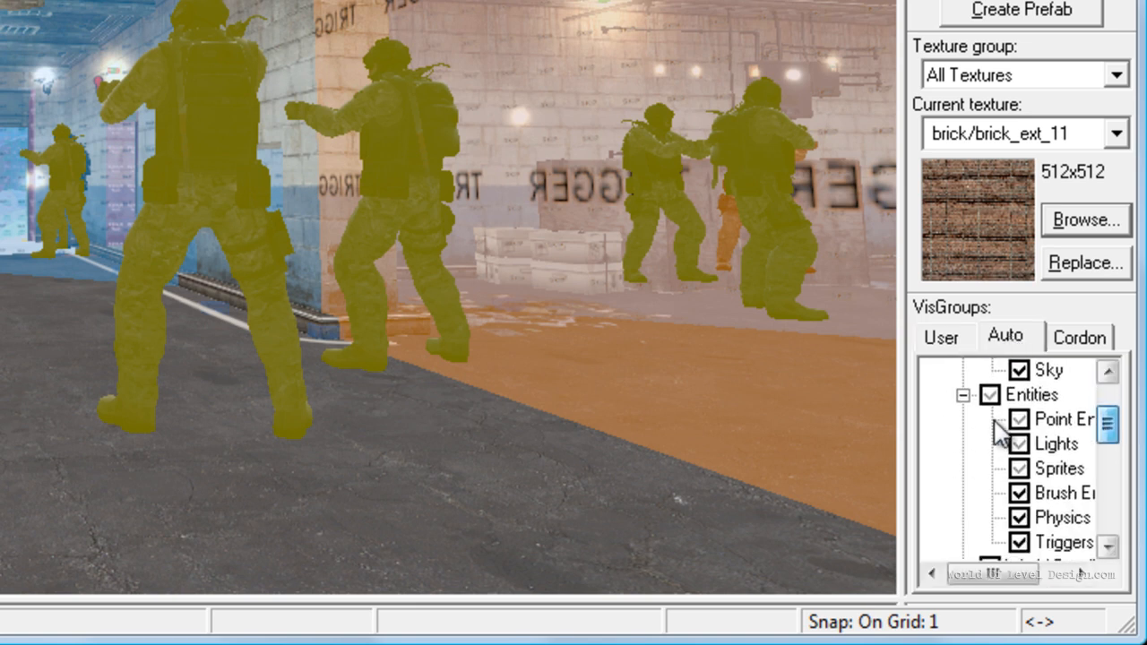
click(1019, 493)
click(1019, 493)
mouse_move(1109, 428)
mouse_down()
mouse_move(1109, 439)
mouse_move(1109, 425)
mouse_up()
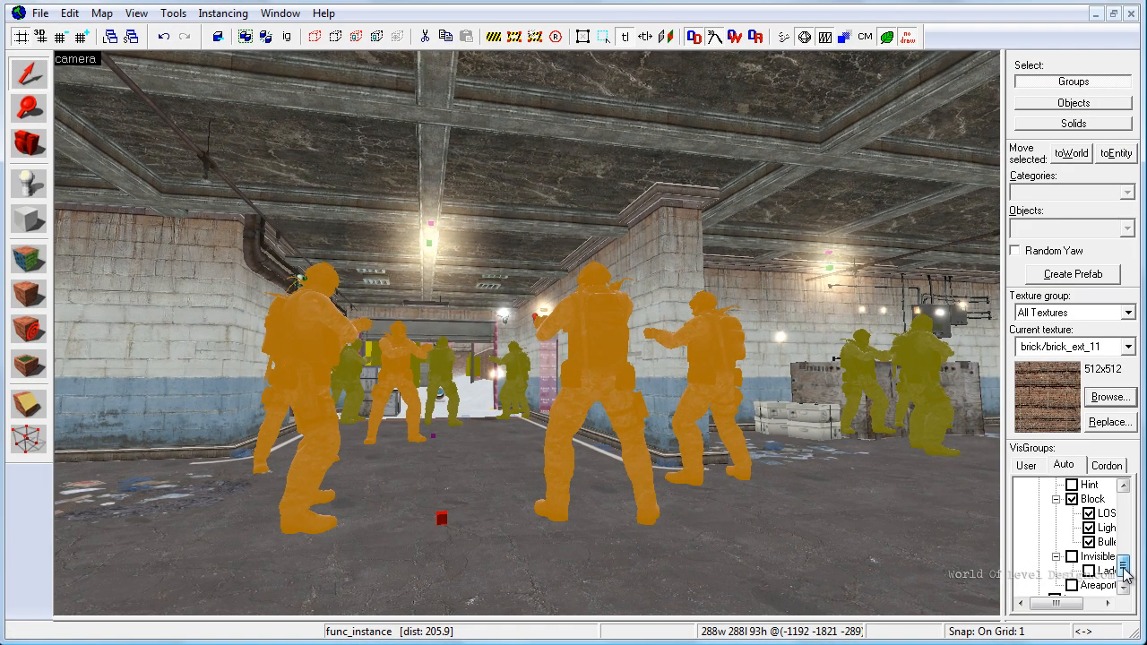
drag(1124, 567, 1124, 507)
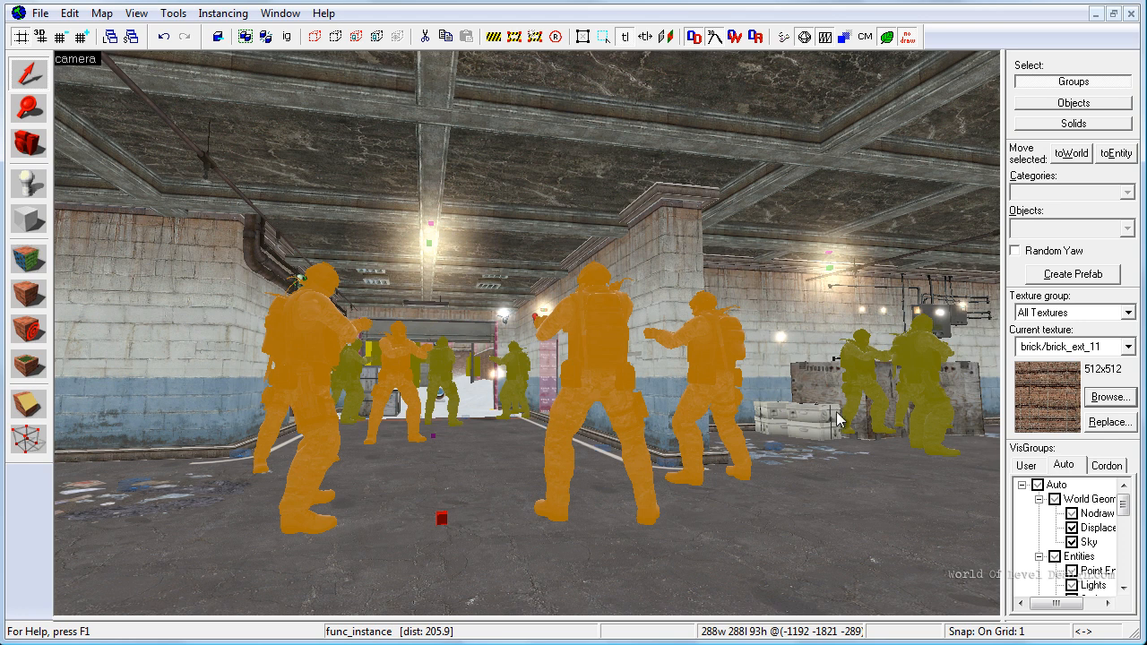
click(1027, 467)
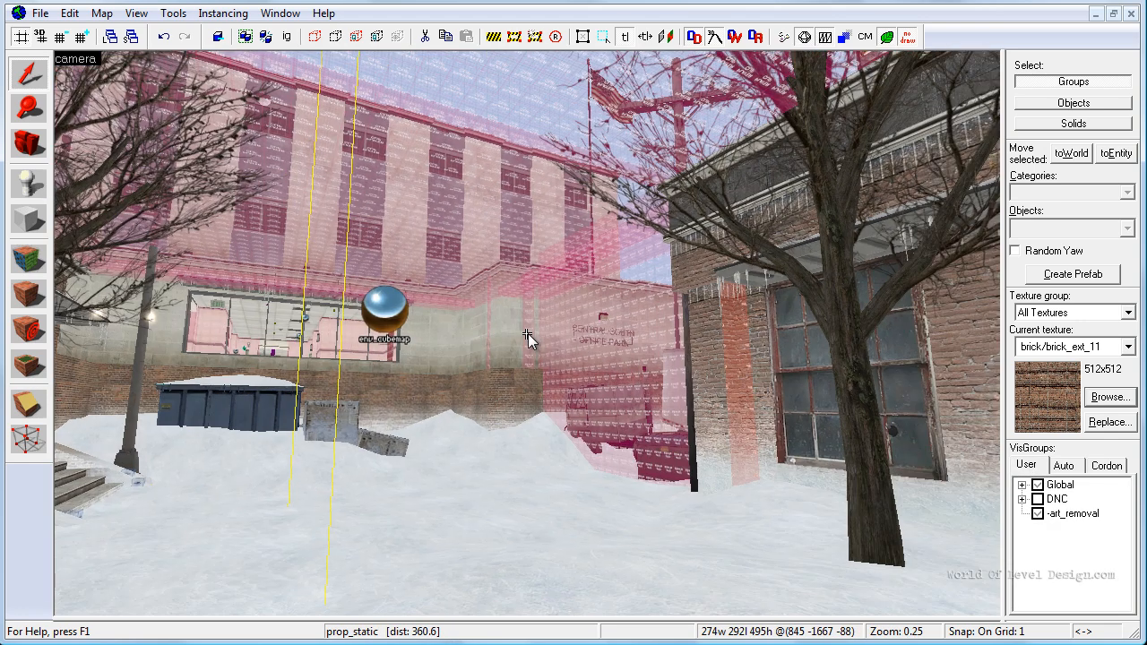
Open the object properties of the env_cubemap entity in the snowy yard, move the dialog aside, and close it.
click(851, 331)
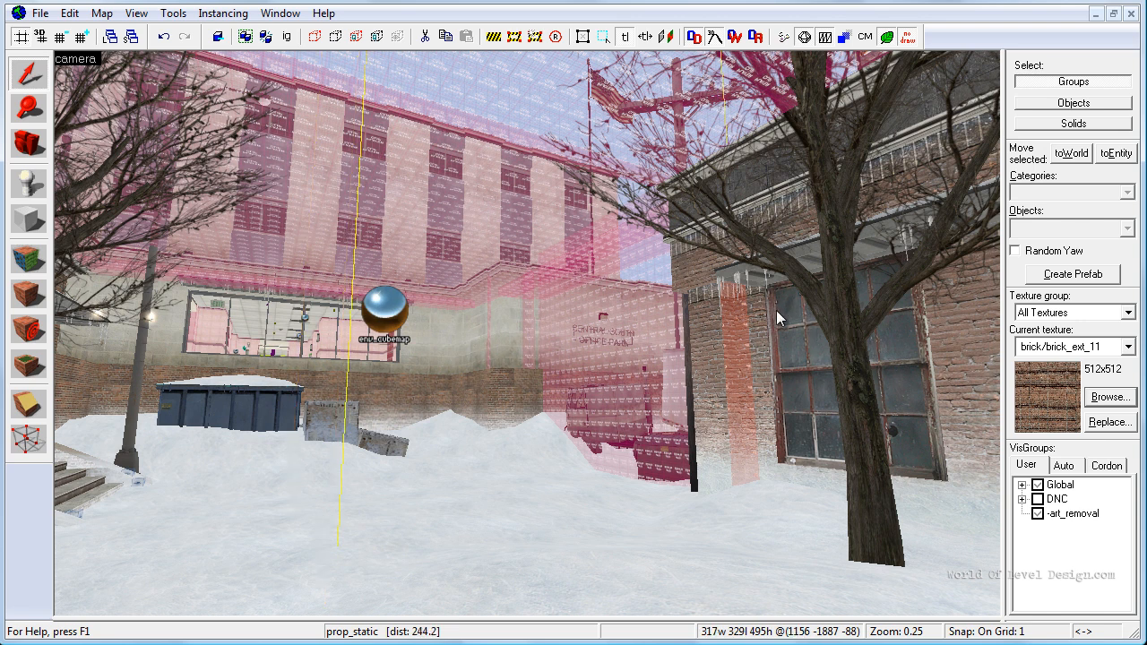
key(z)
key(z)
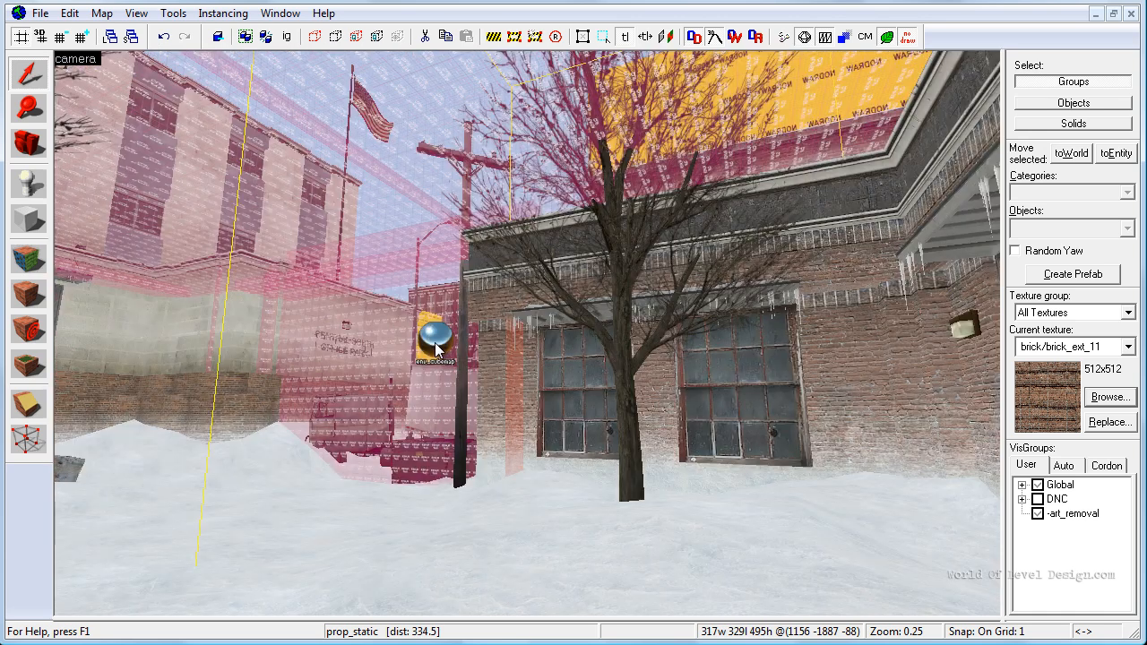
double_click(434, 344)
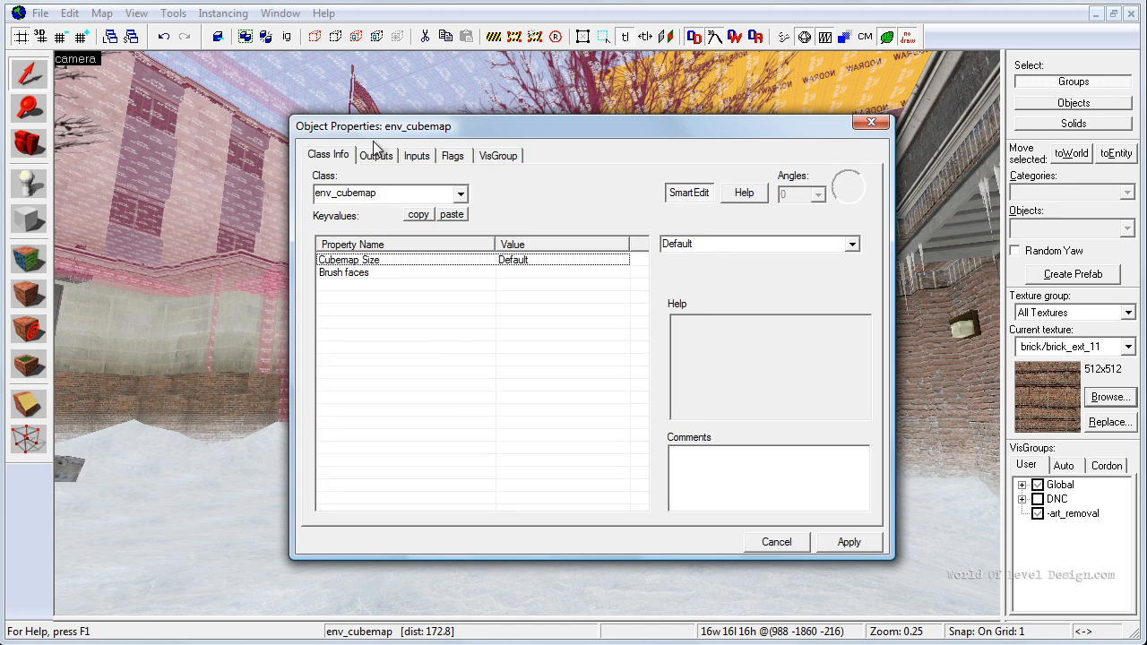
drag(391, 128, 574, 106)
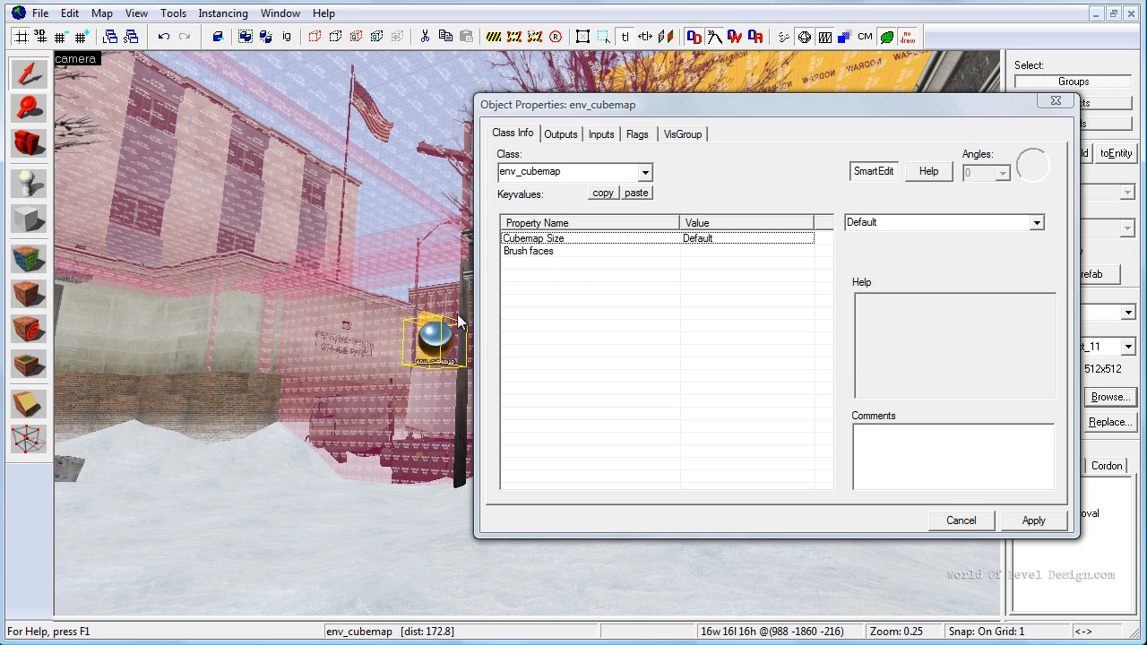
key(Escape)
Examine the properties of the tree prop_static, view its World Model in the Model Browser, and close the browser.
click(622, 292)
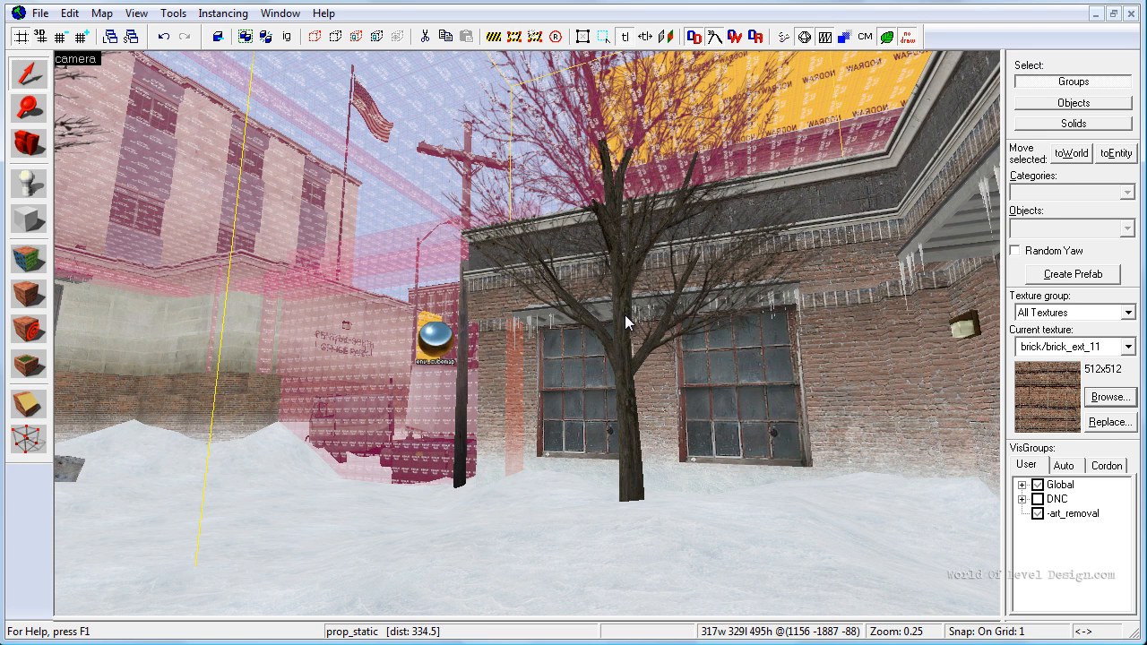
double_click(625, 315)
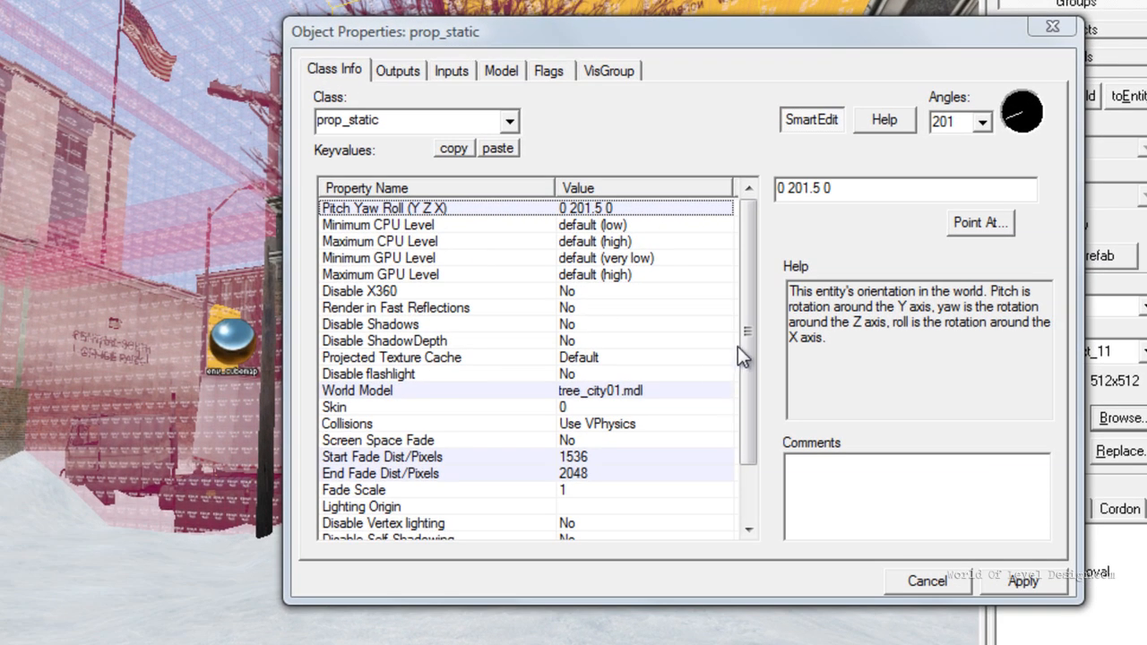
drag(740, 355, 759, 386)
click(380, 344)
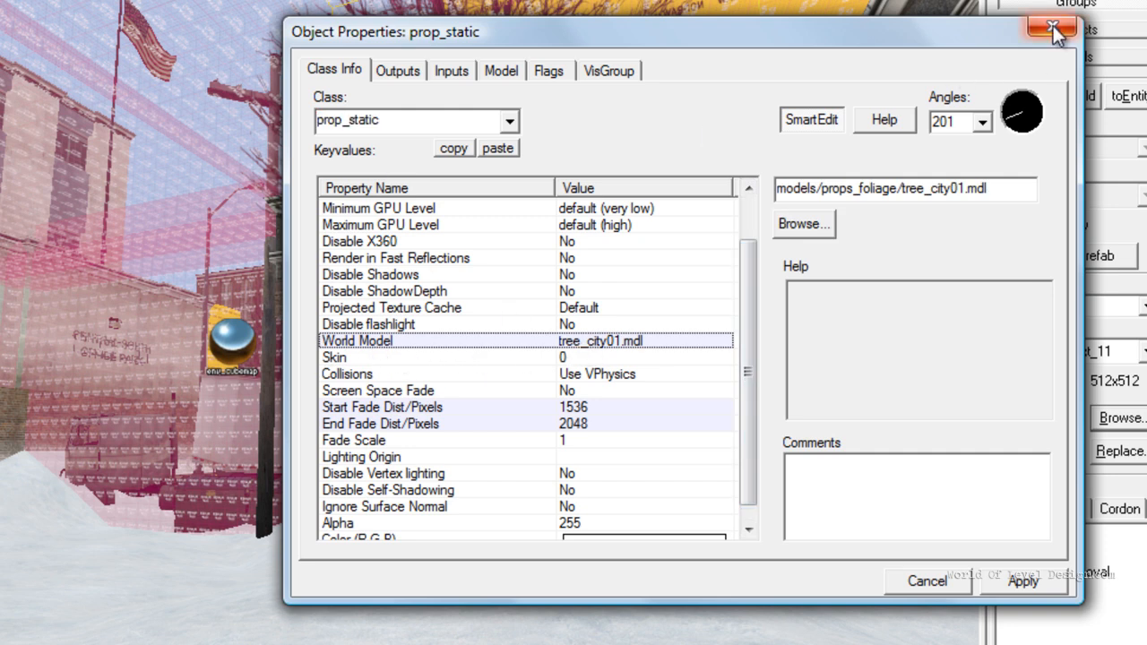
click(804, 224)
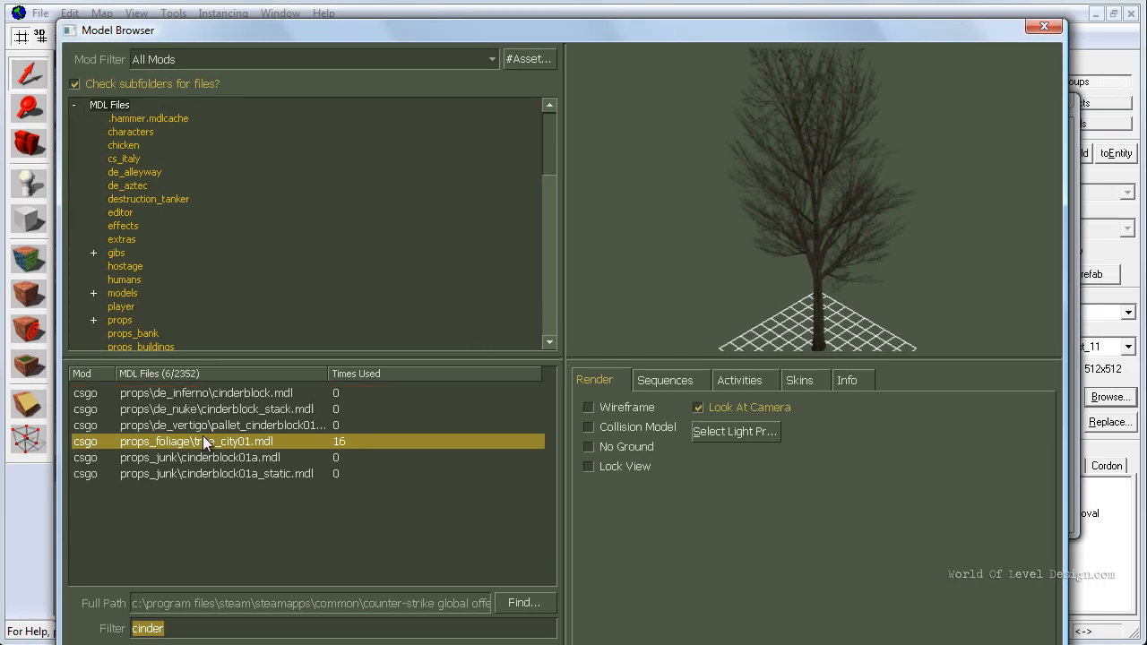
click(1044, 26)
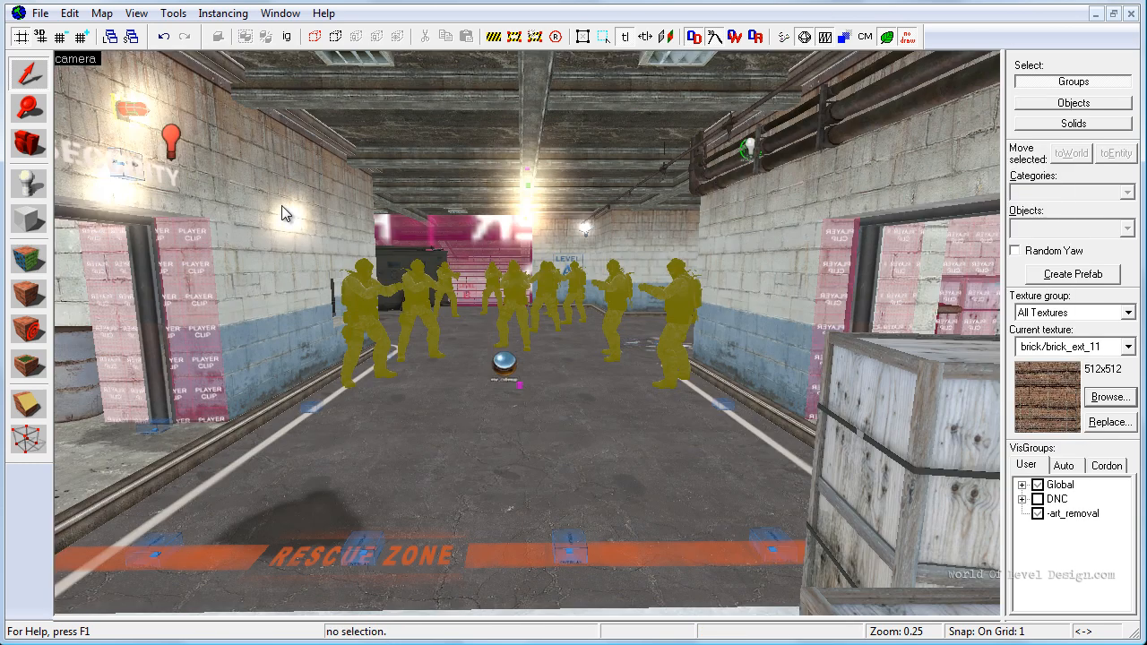
Select the walls, crate and other objects in the rescue zone corridor one by one to examine their types, and clear the selection.
click(264, 316)
click(739, 232)
click(853, 188)
click(686, 310)
click(475, 522)
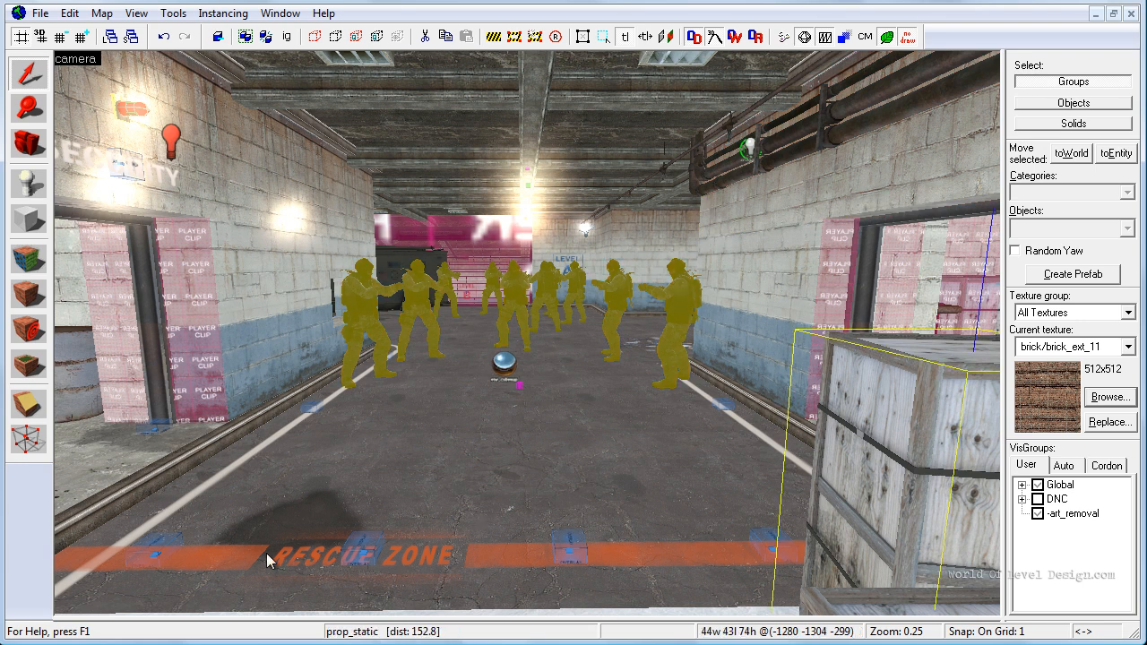
click(259, 313)
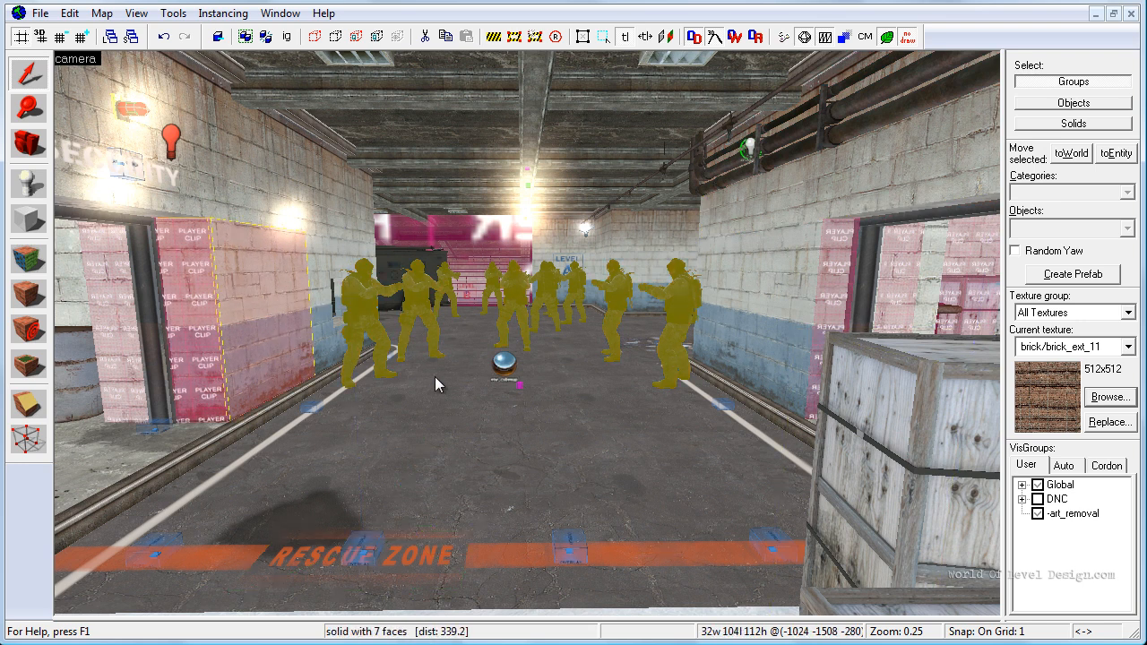
click(743, 293)
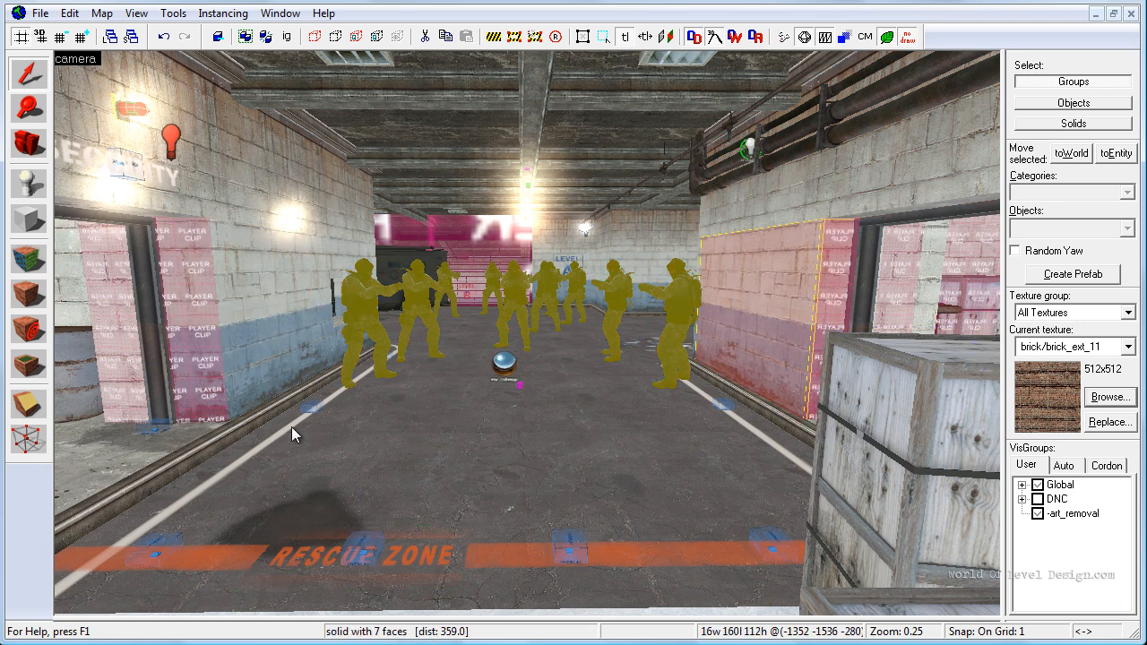
key(Escape)
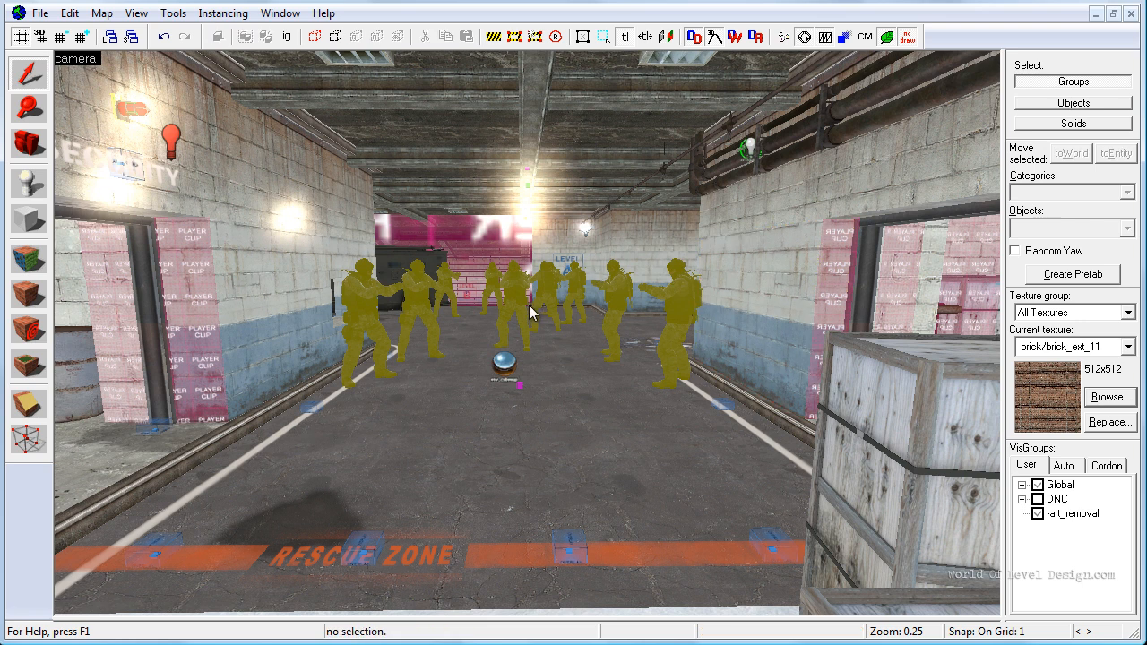
Delete the lower wall brush beside the doorway under the SECURITY sign and undo the deletion.
click(306, 225)
click(279, 203)
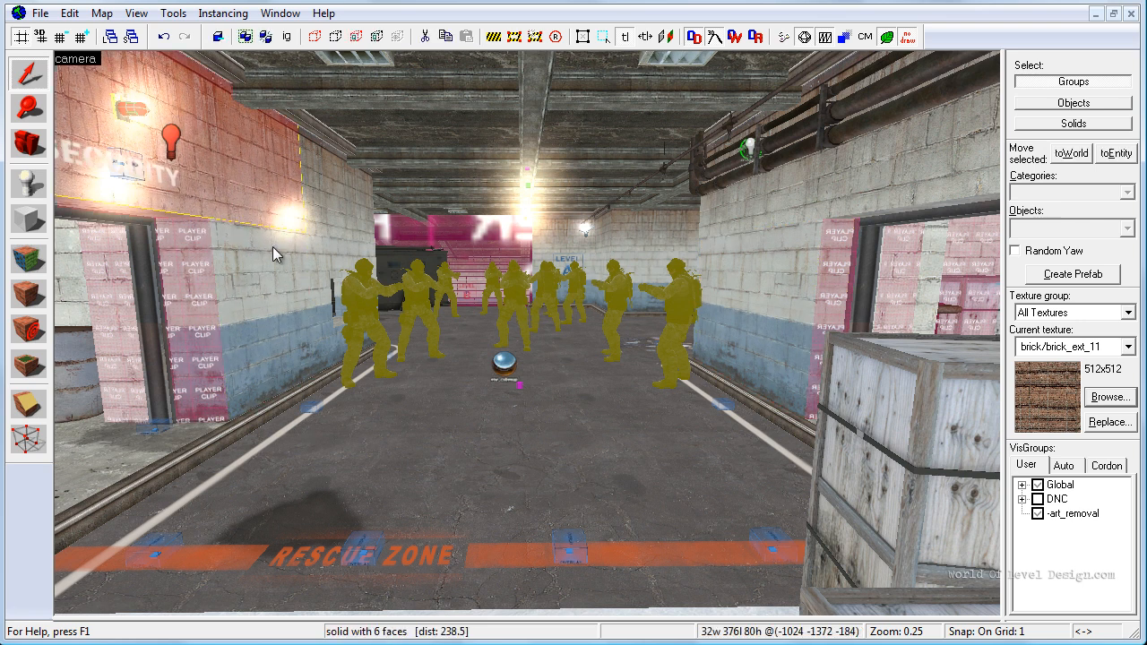
click(258, 362)
key(Delete)
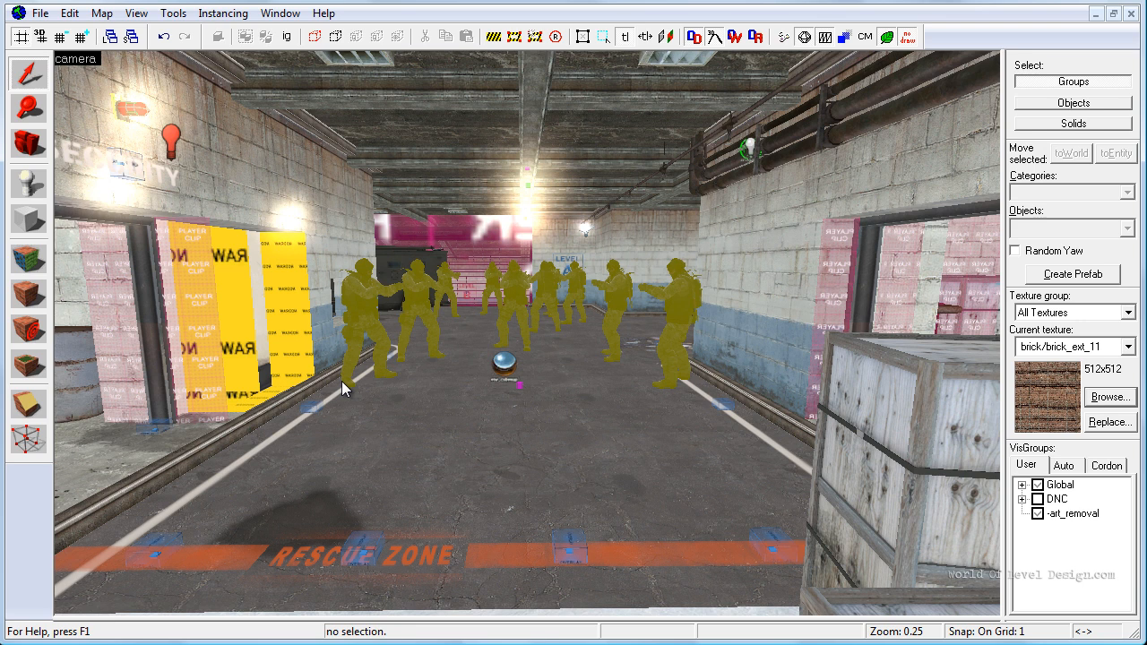
key(ctrl+z)
Delete the env_cubemap entity in the middle of the corridor and undo the deletion.
click(495, 370)
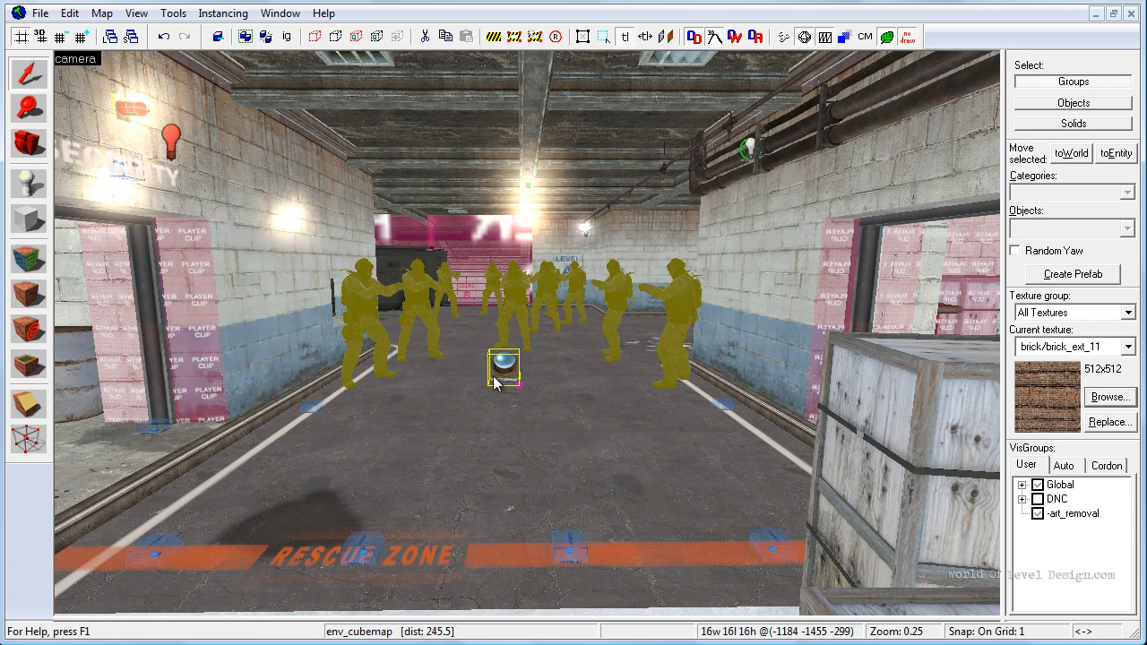
key(Delete)
key(ctrl+z)
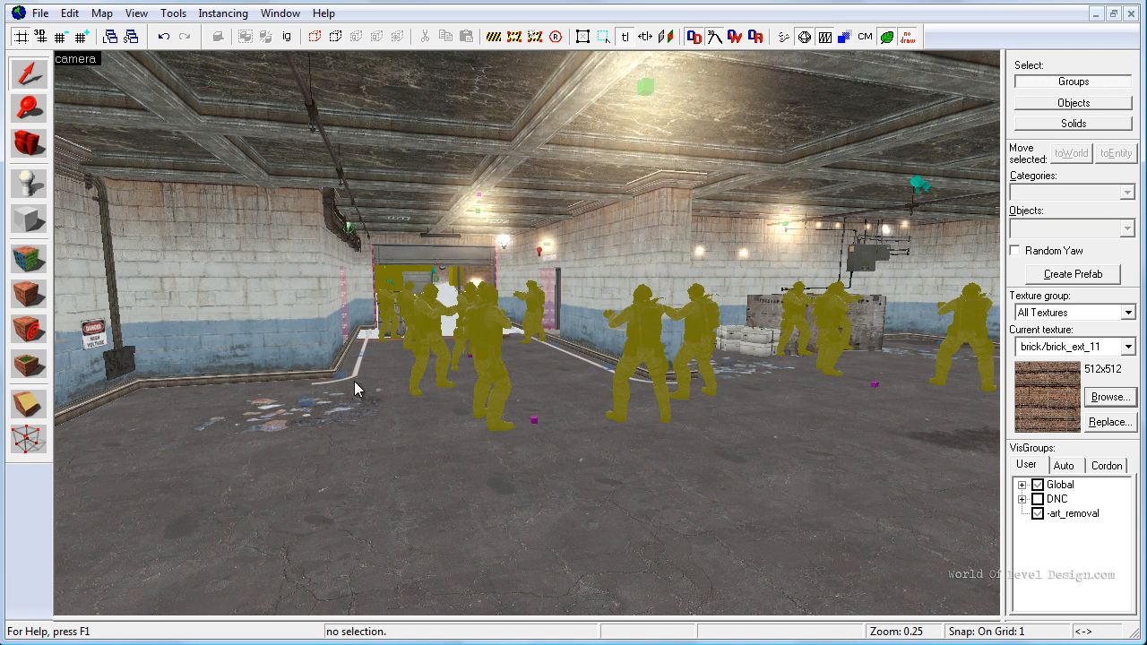
Switch to the Vertex tool and back to the Selection tool.
click(28, 439)
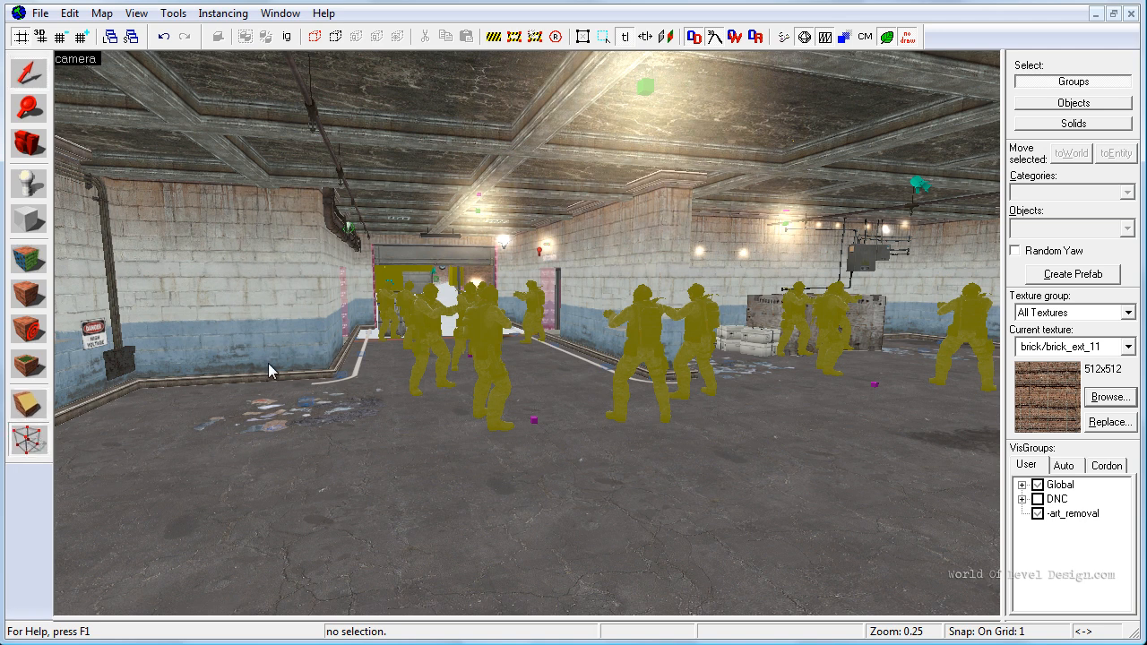
key(shift+s)
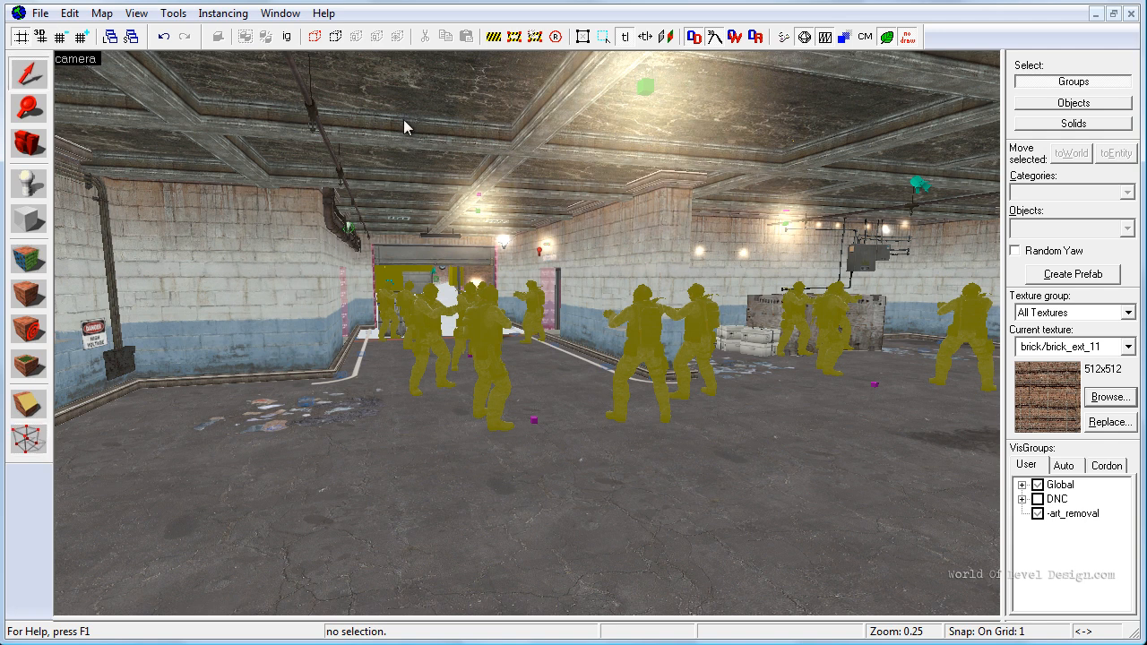
Browse the example maps in the de_nuke, de_inferno, de_aztec and cs_office folders inside maps/instances, and close the dialog without opening any.
click(41, 14)
click(65, 52)
click(180, 62)
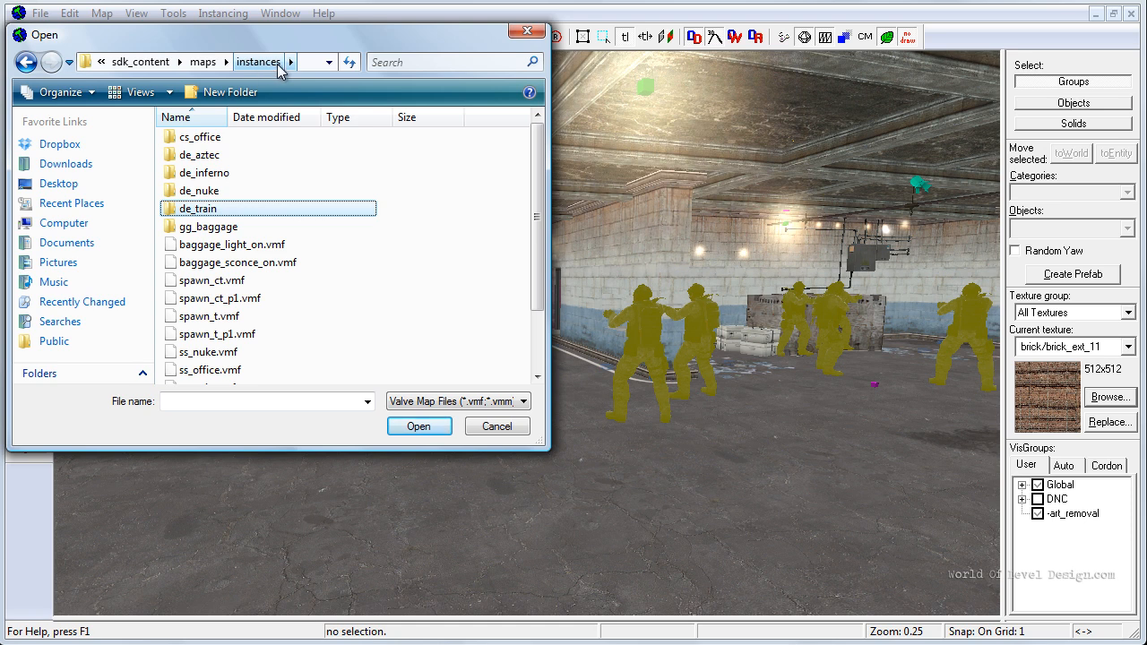
double_click(199, 191)
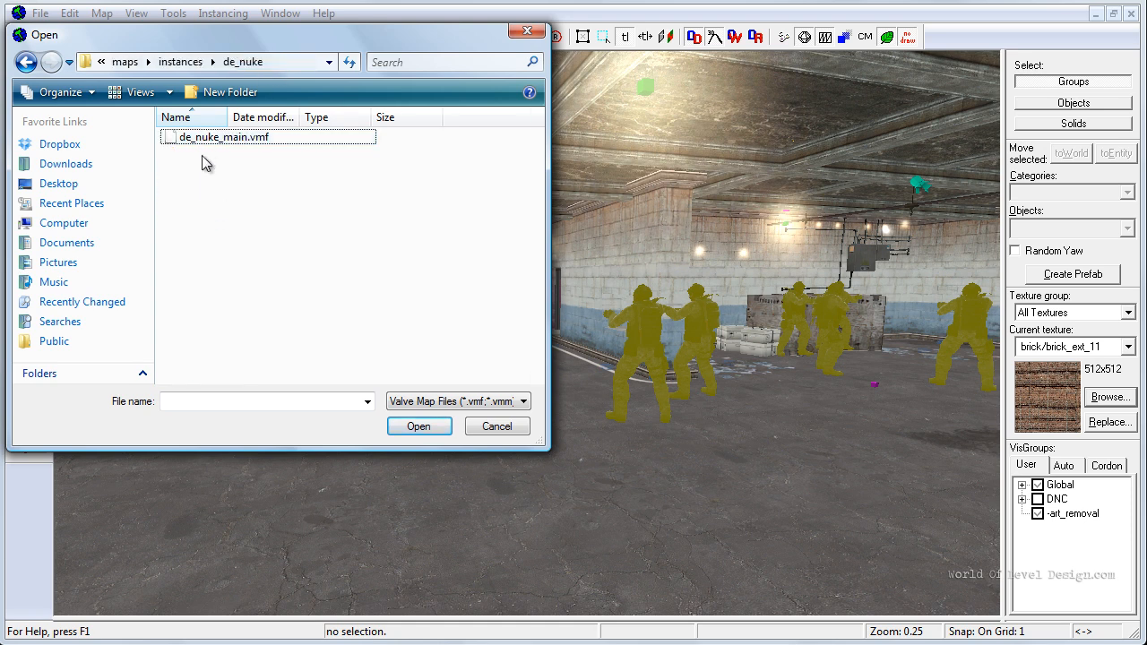
key(BackSpace)
double_click(193, 173)
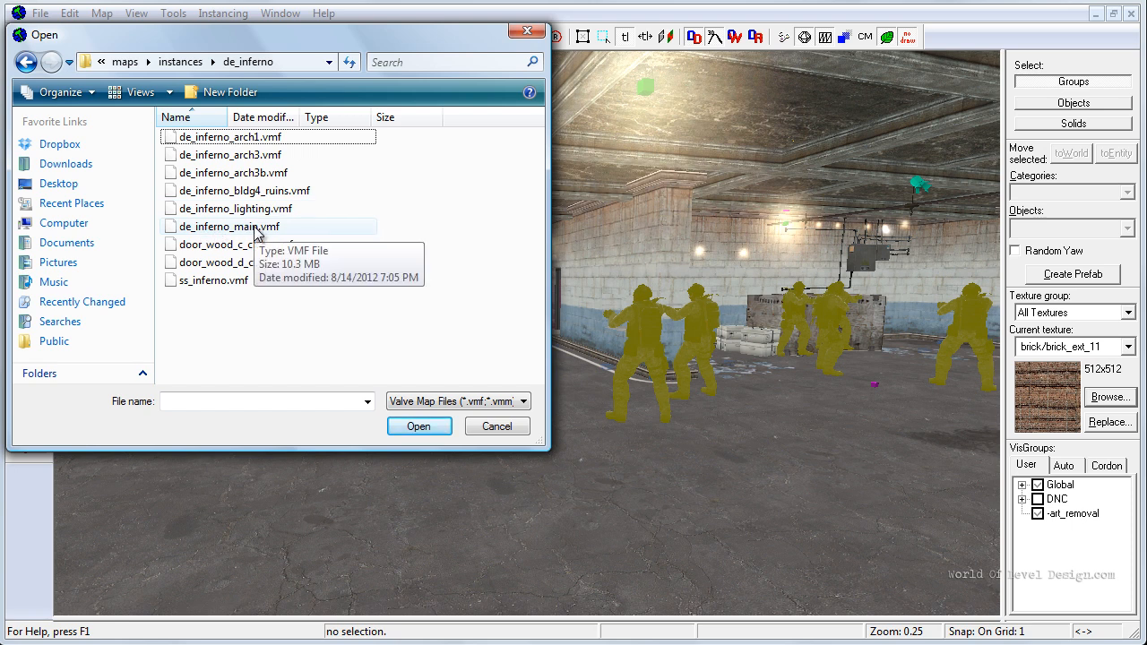
key(BackSpace)
click(199, 155)
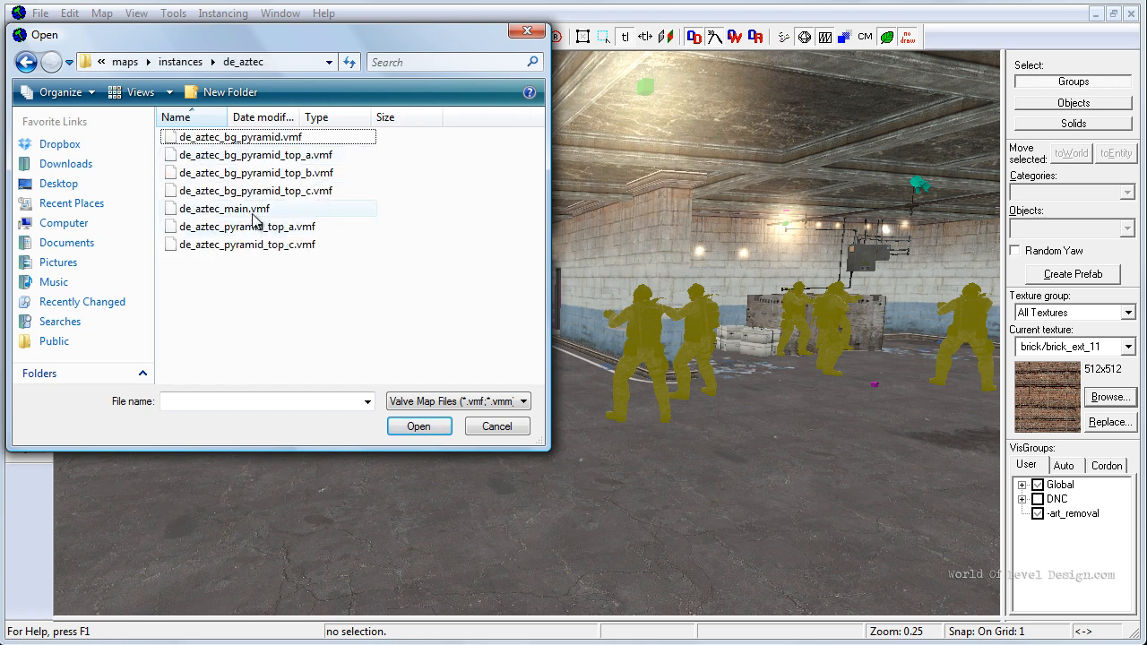
double_click(224, 212)
key(BackSpace)
double_click(219, 138)
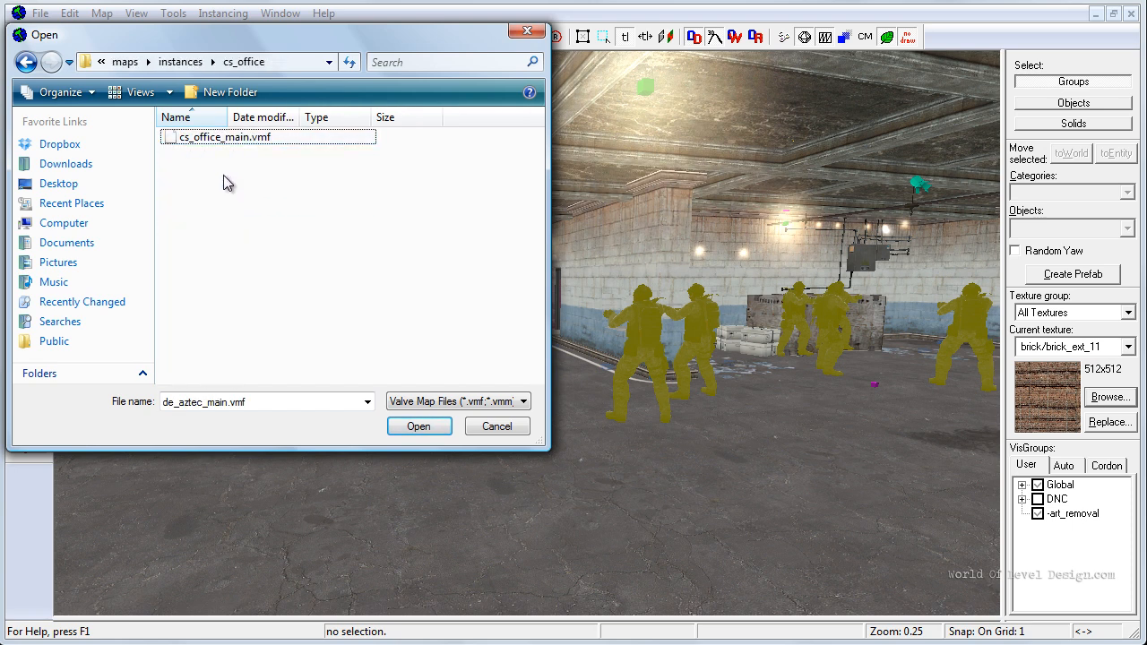
click(527, 31)
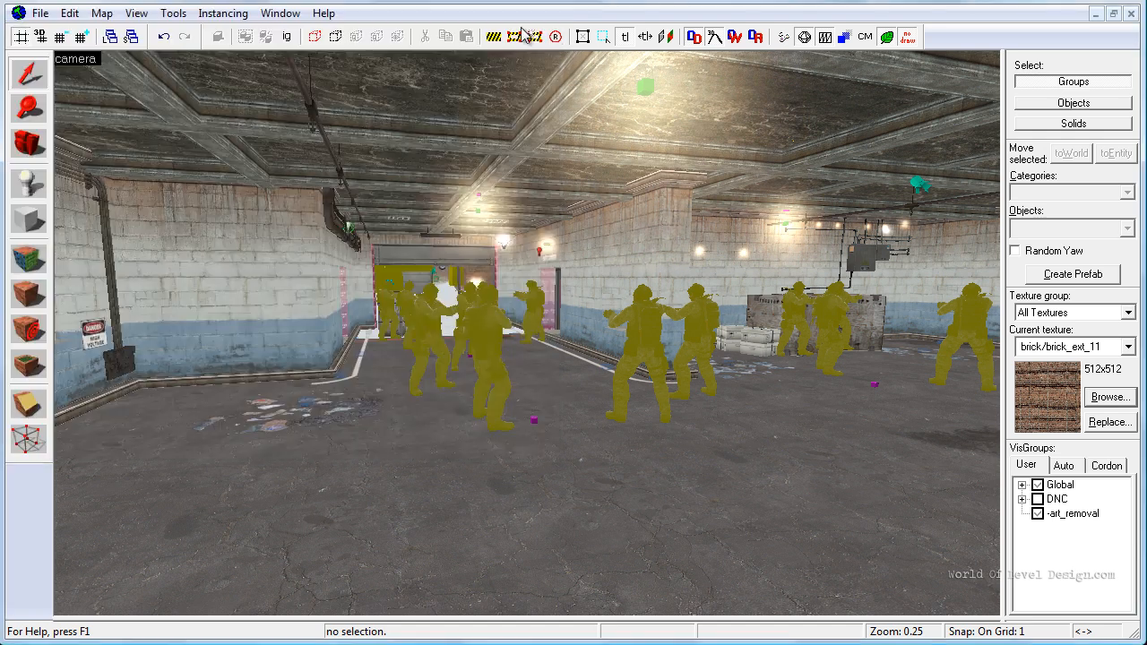